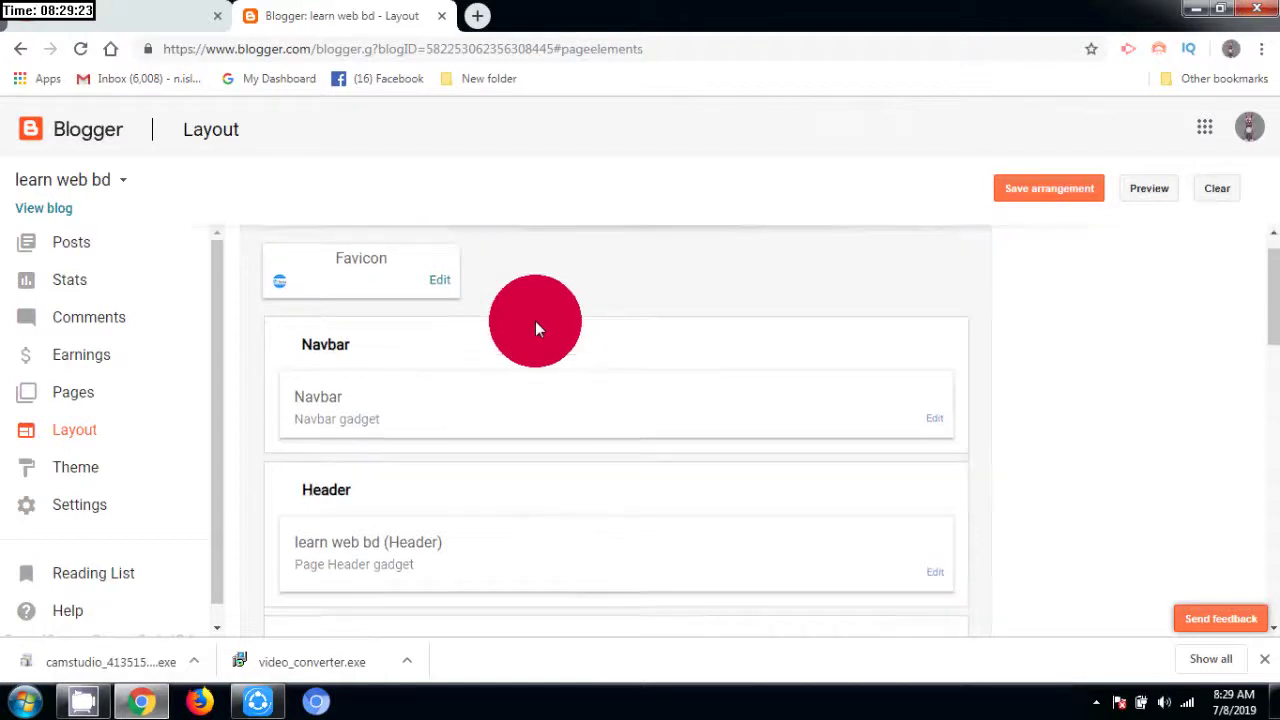
View the live blog and test its PHP, CSS and HOME menu links.
scroll(427, 460, down, 1)
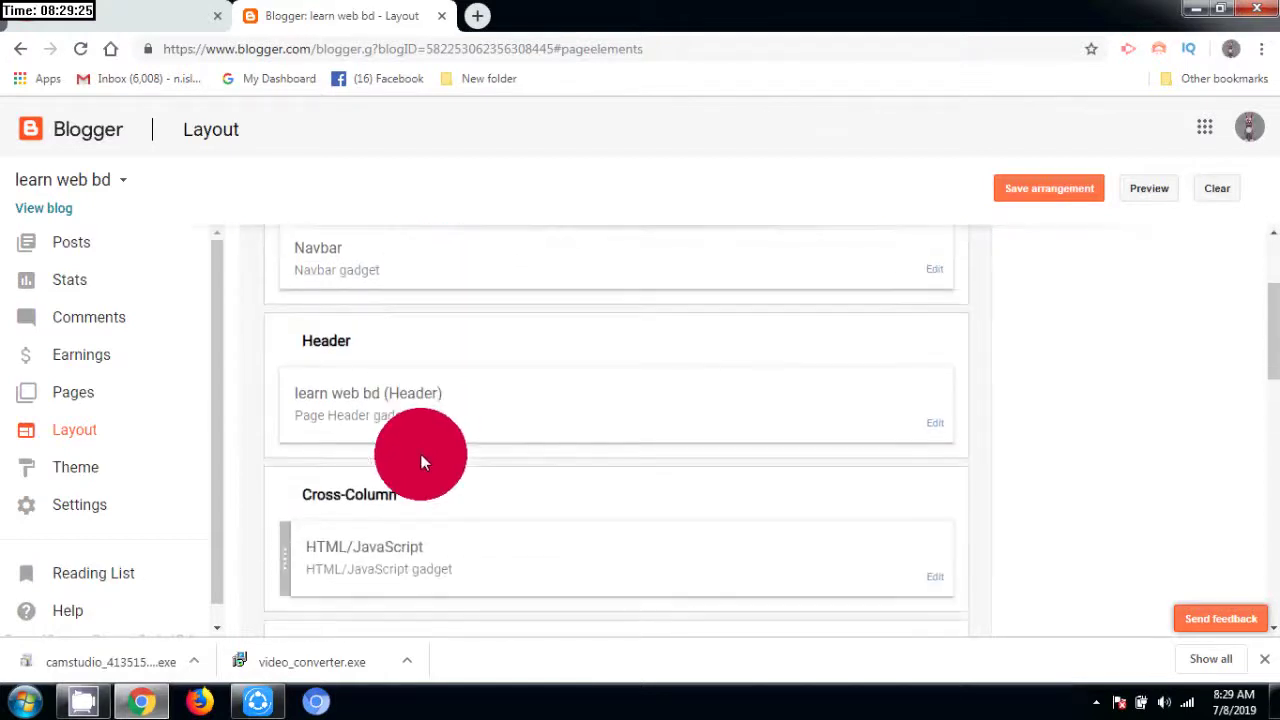
click(51, 210)
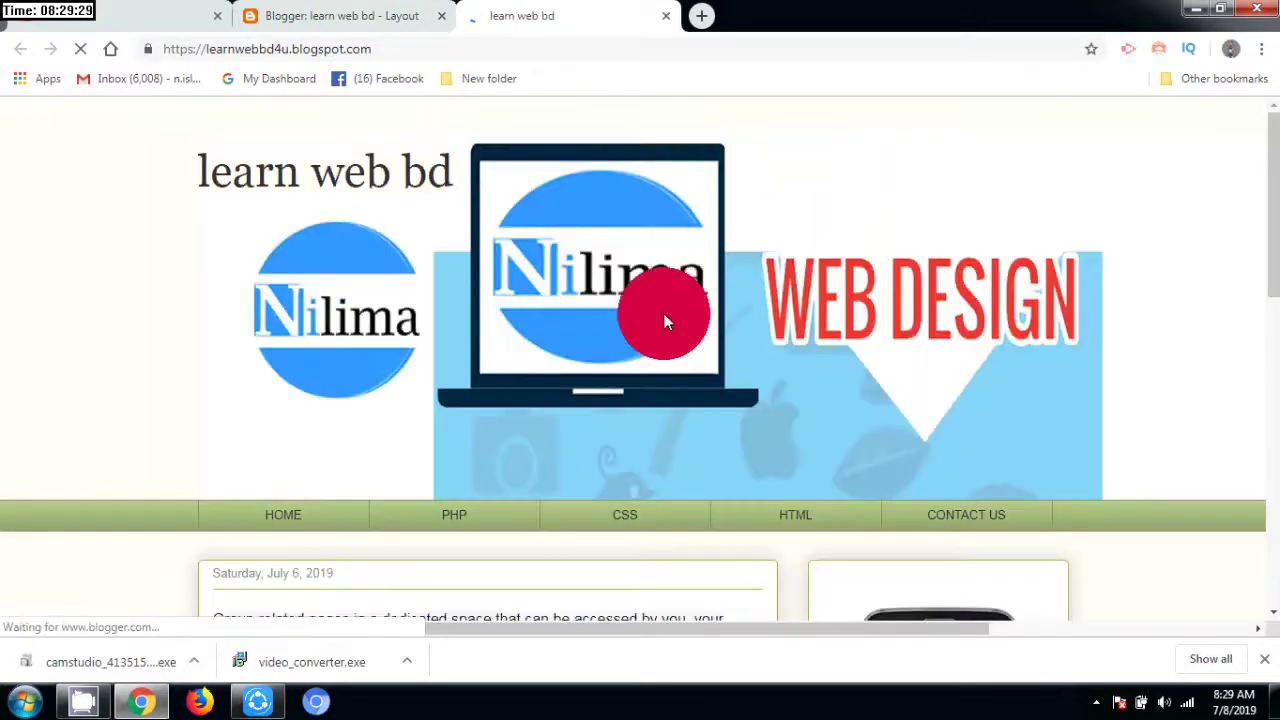
scroll(660, 318, down, 3)
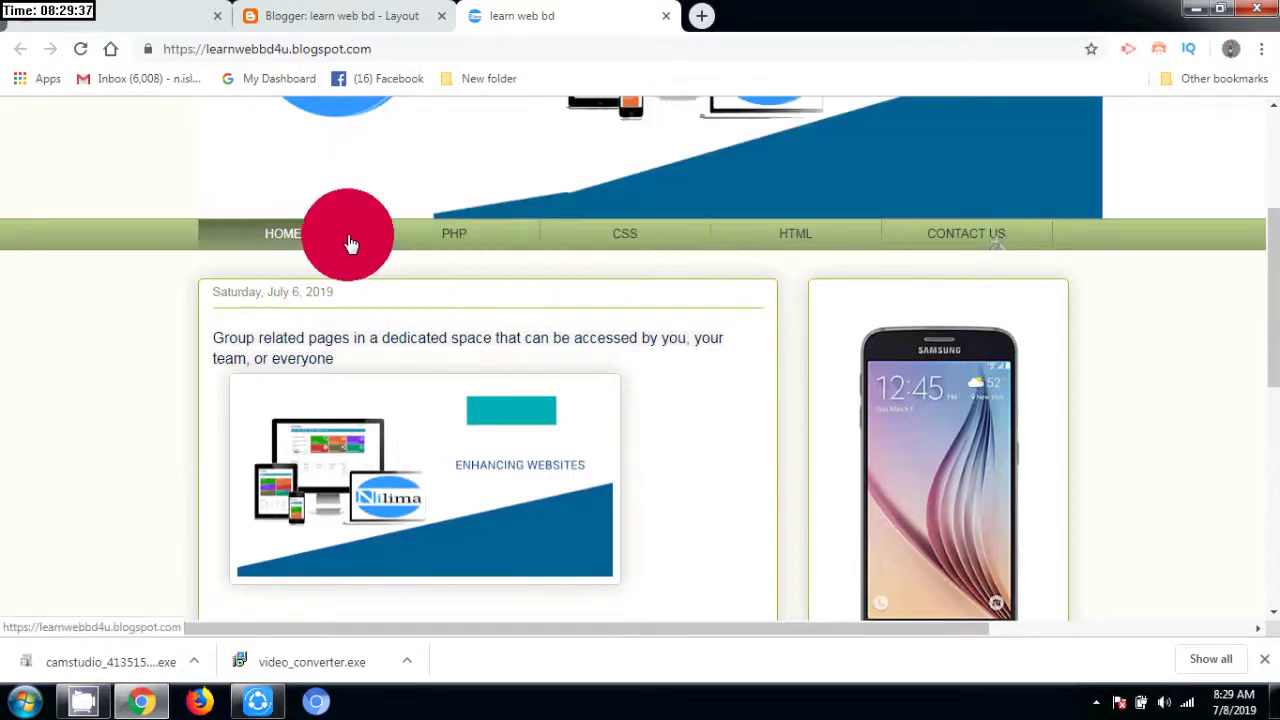
click(477, 240)
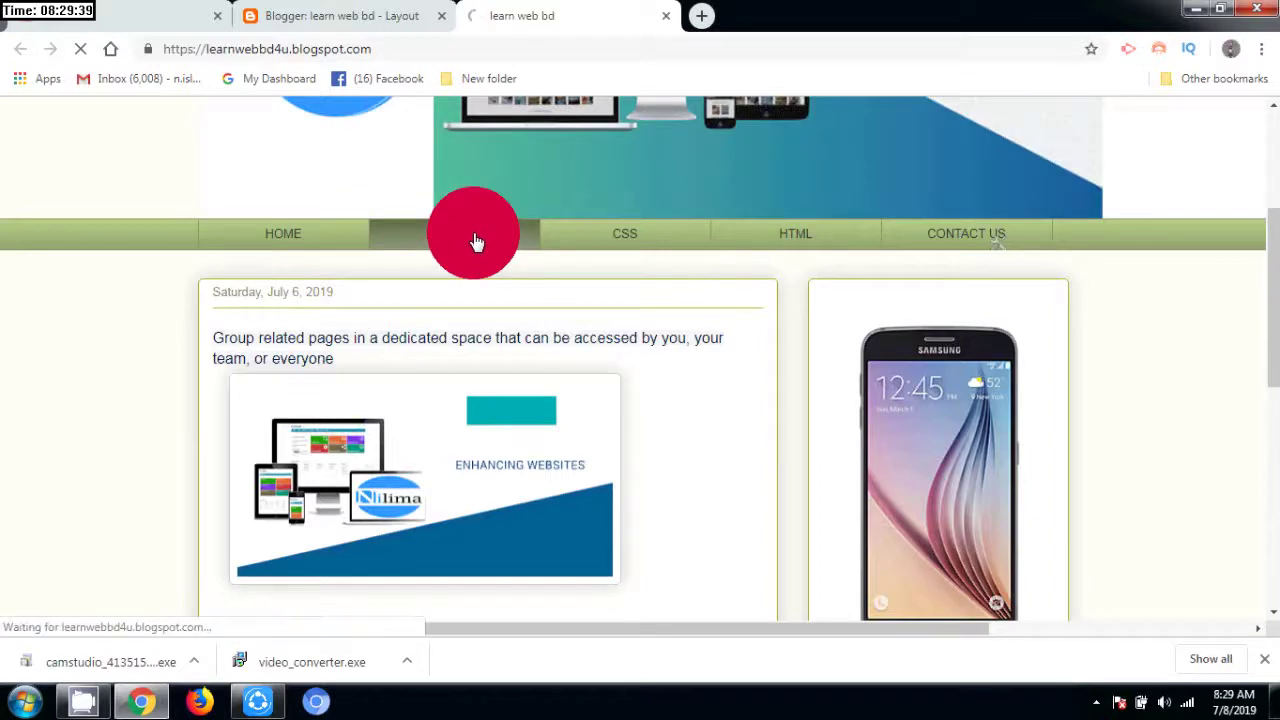
scroll(574, 424, down, 3)
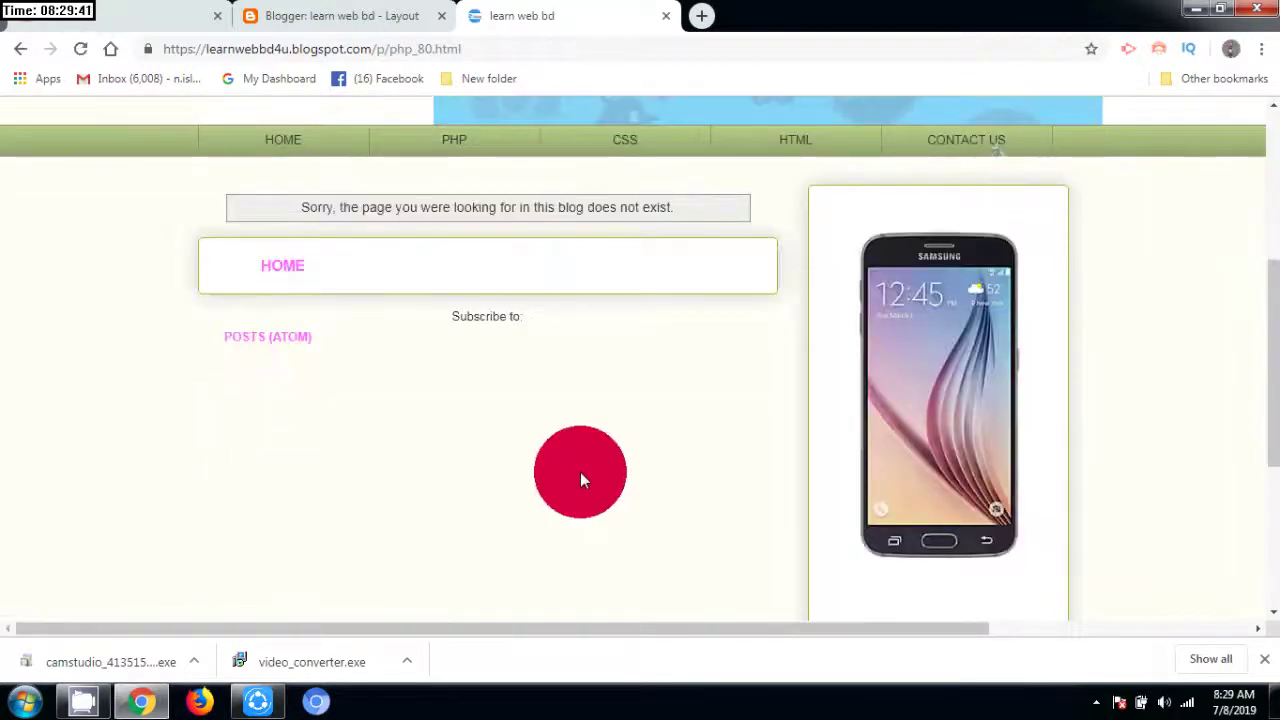
click(624, 236)
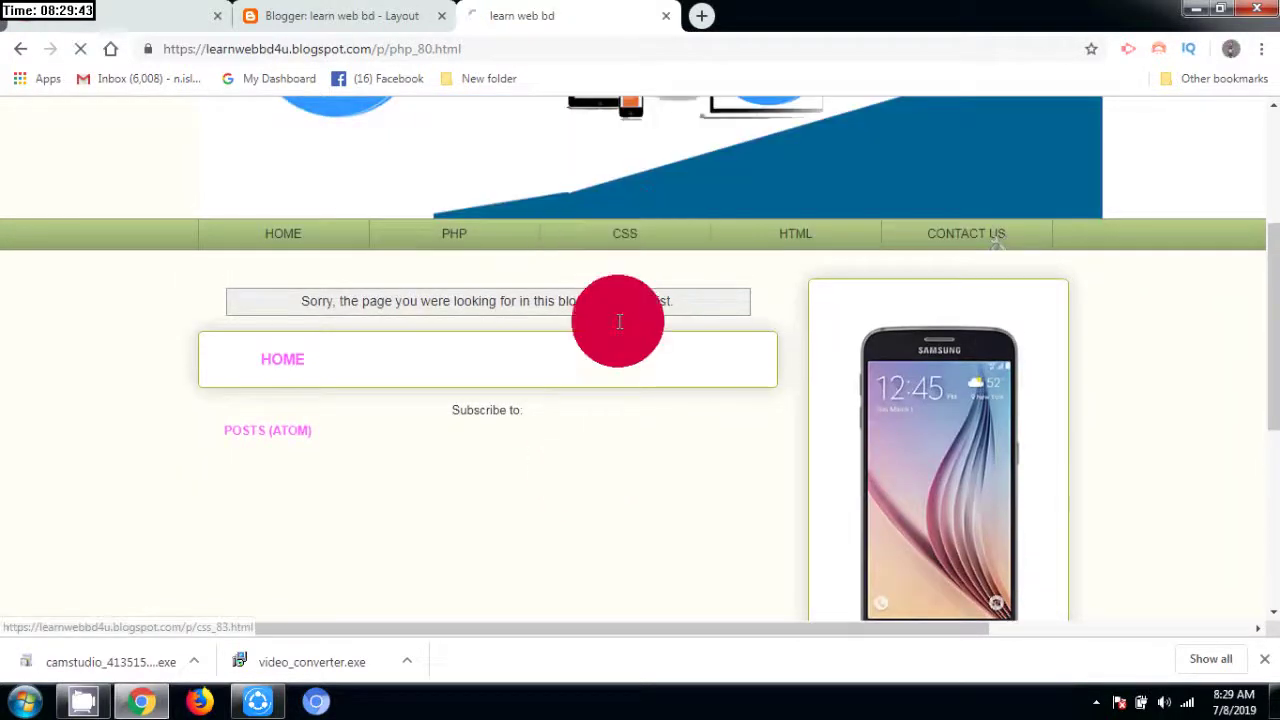
scroll(600, 386, down, 3)
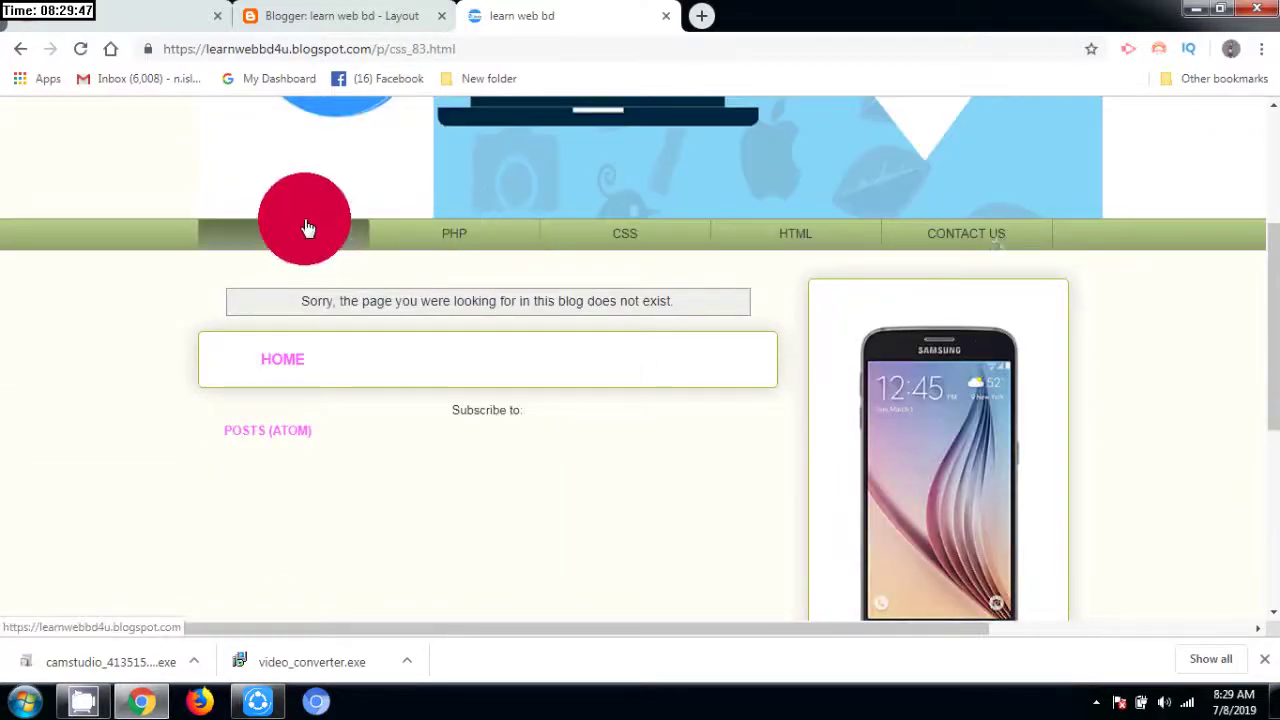
click(307, 242)
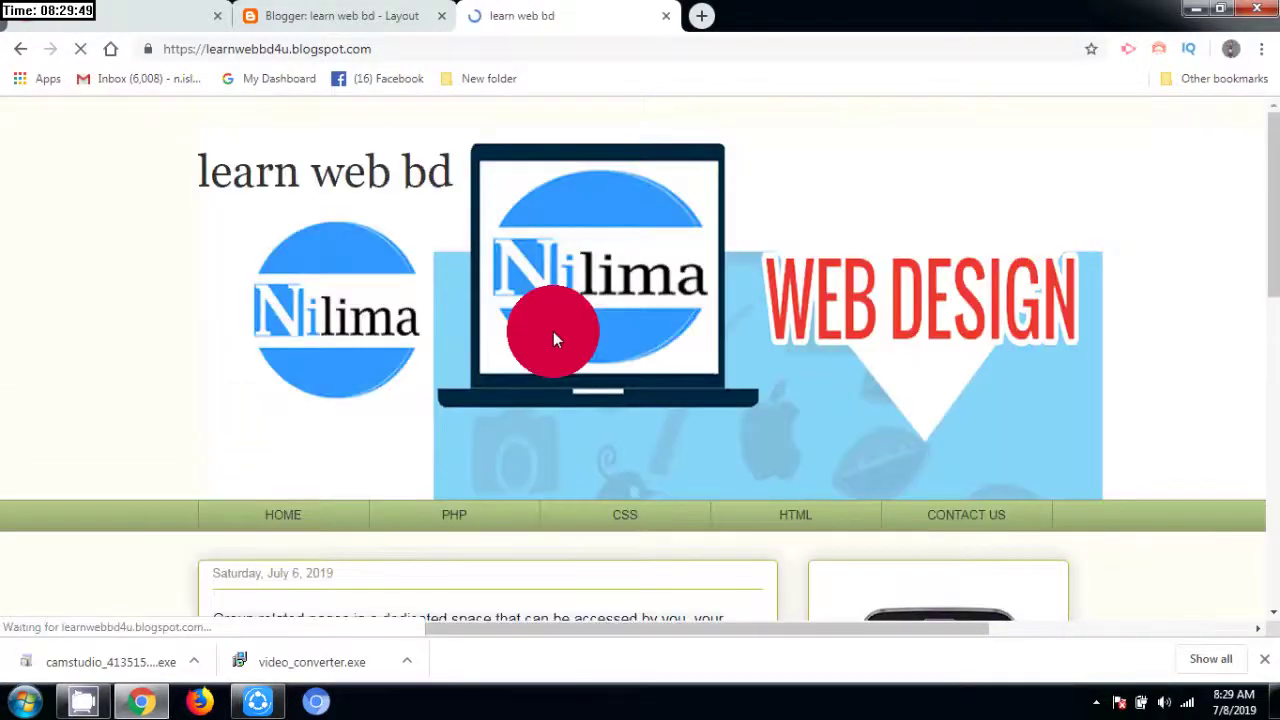
scroll(530, 350, down, 4)
scroll(480, 390, up, 3)
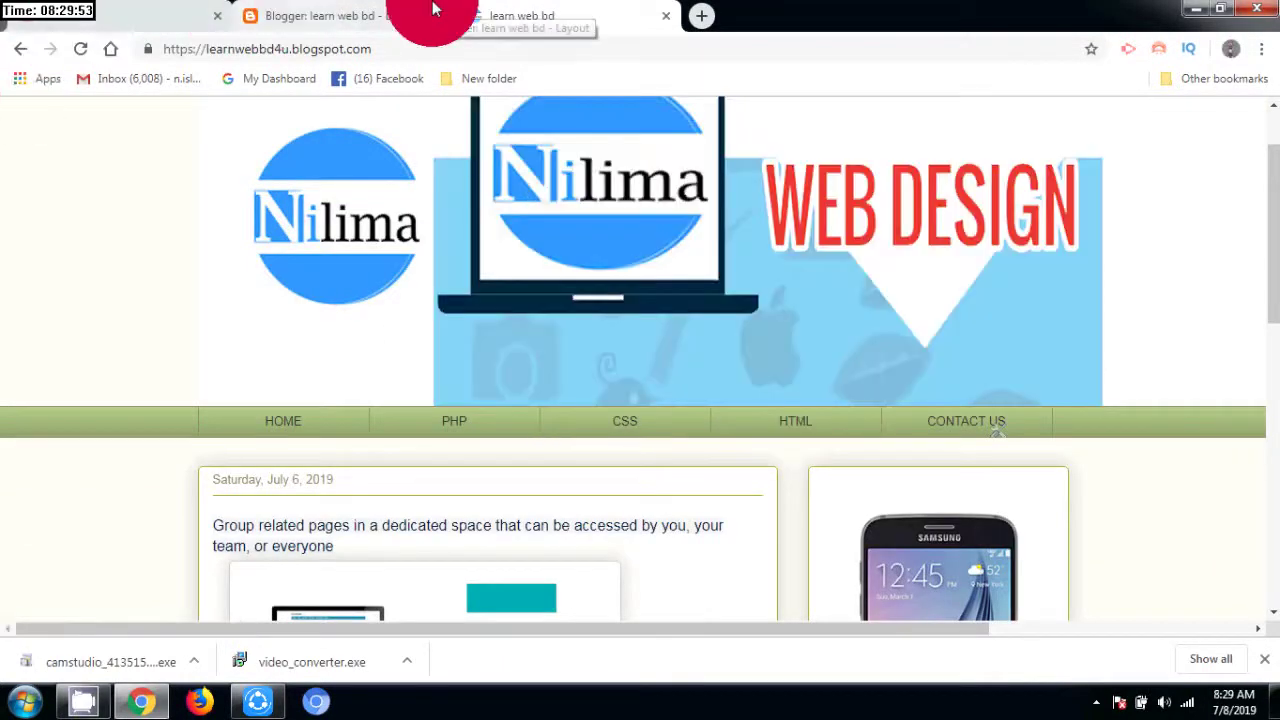
Create a new page in Blogger with the title PHP and the body text PHP.
click(318, 16)
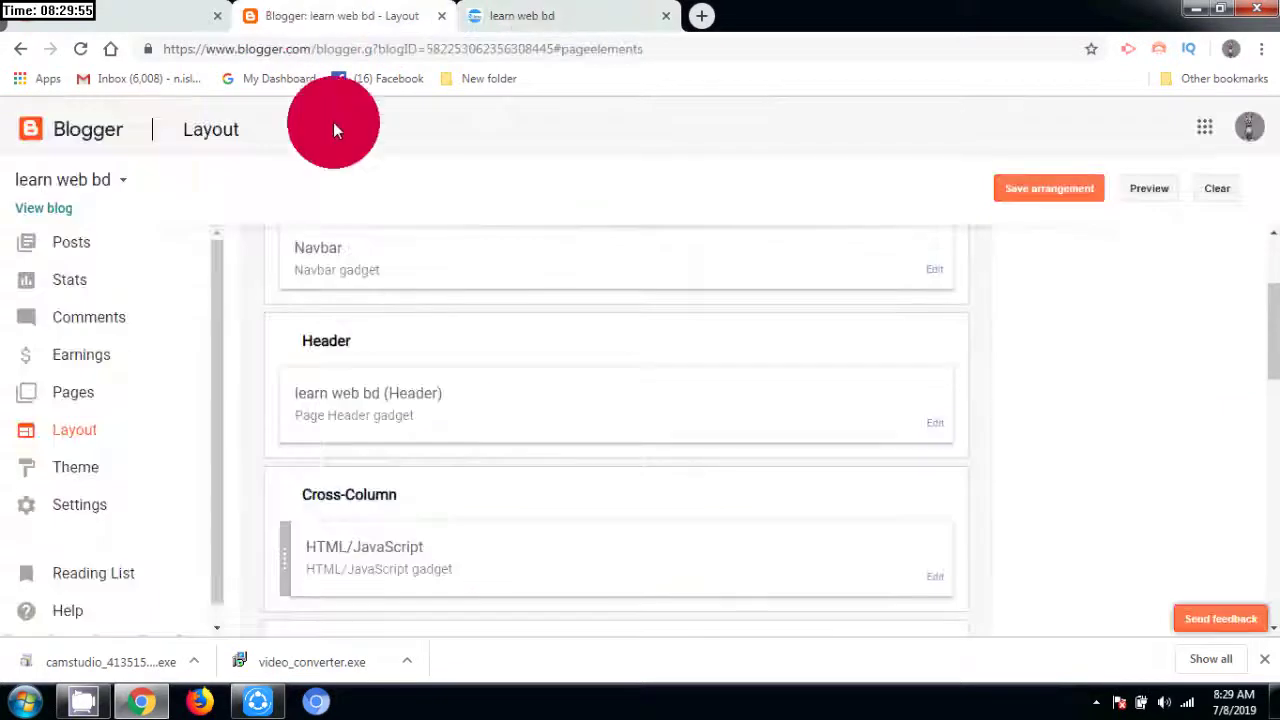
click(72, 401)
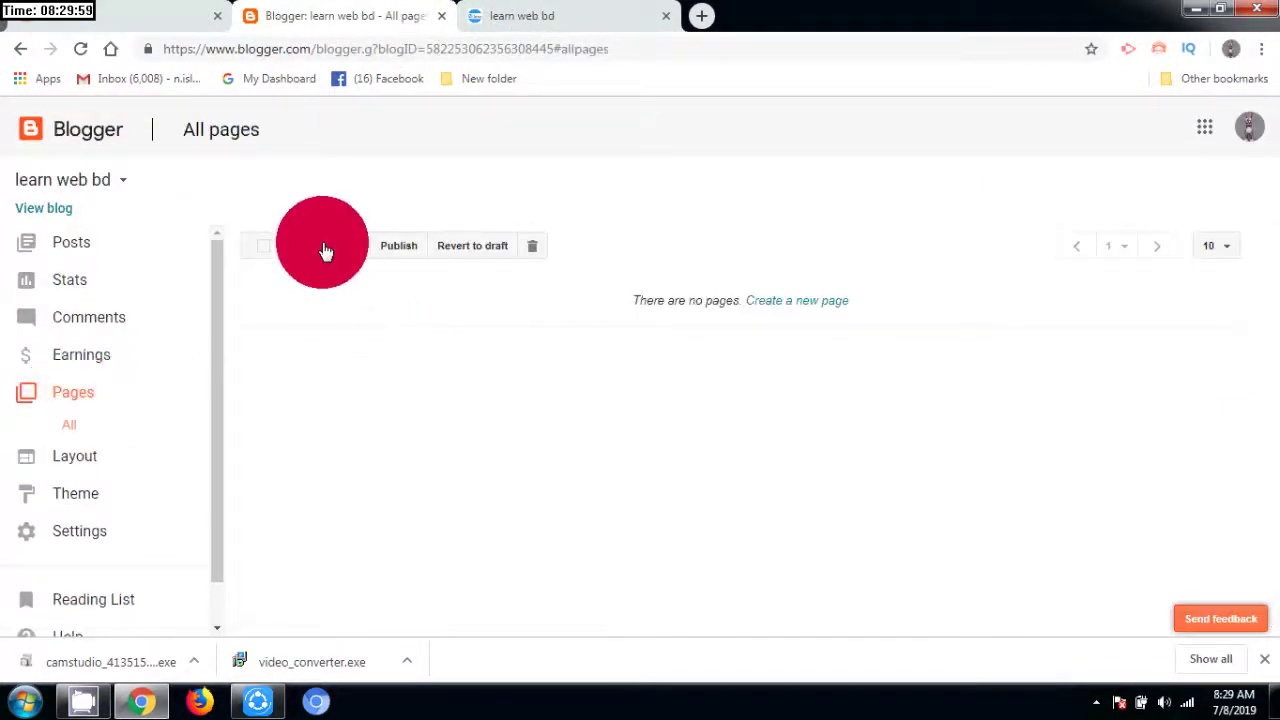
click(804, 306)
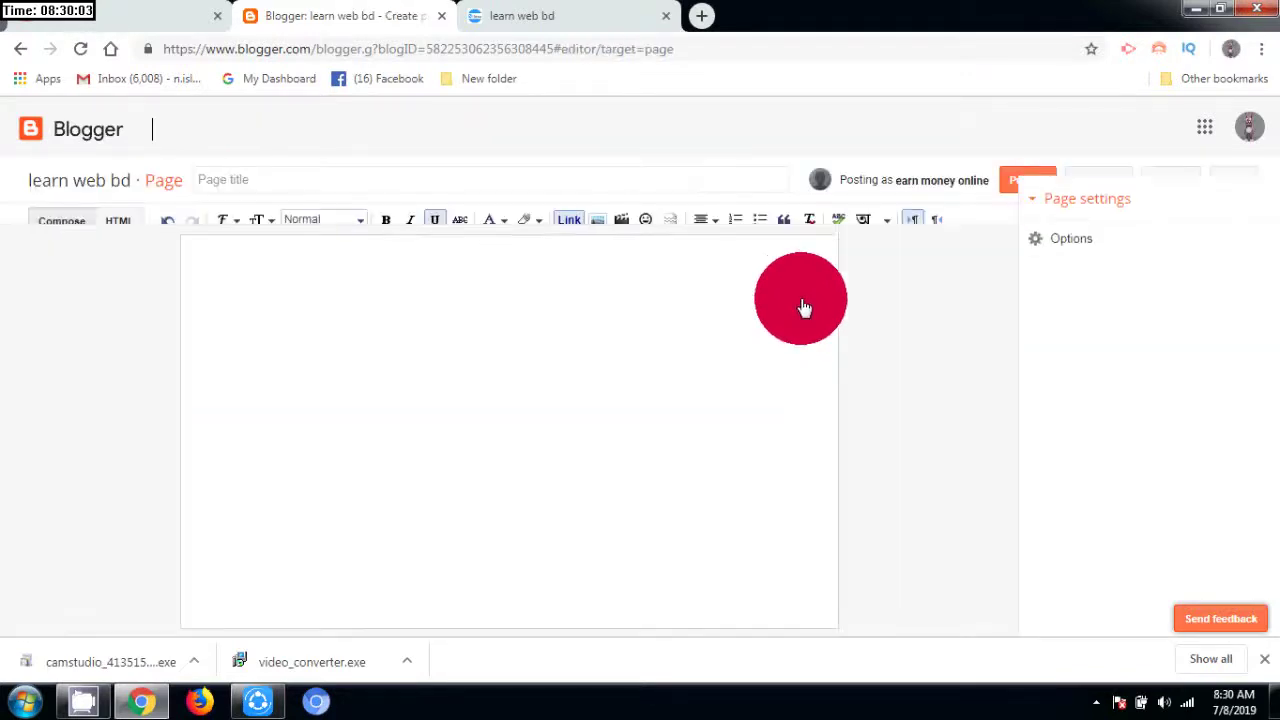
click(557, 30)
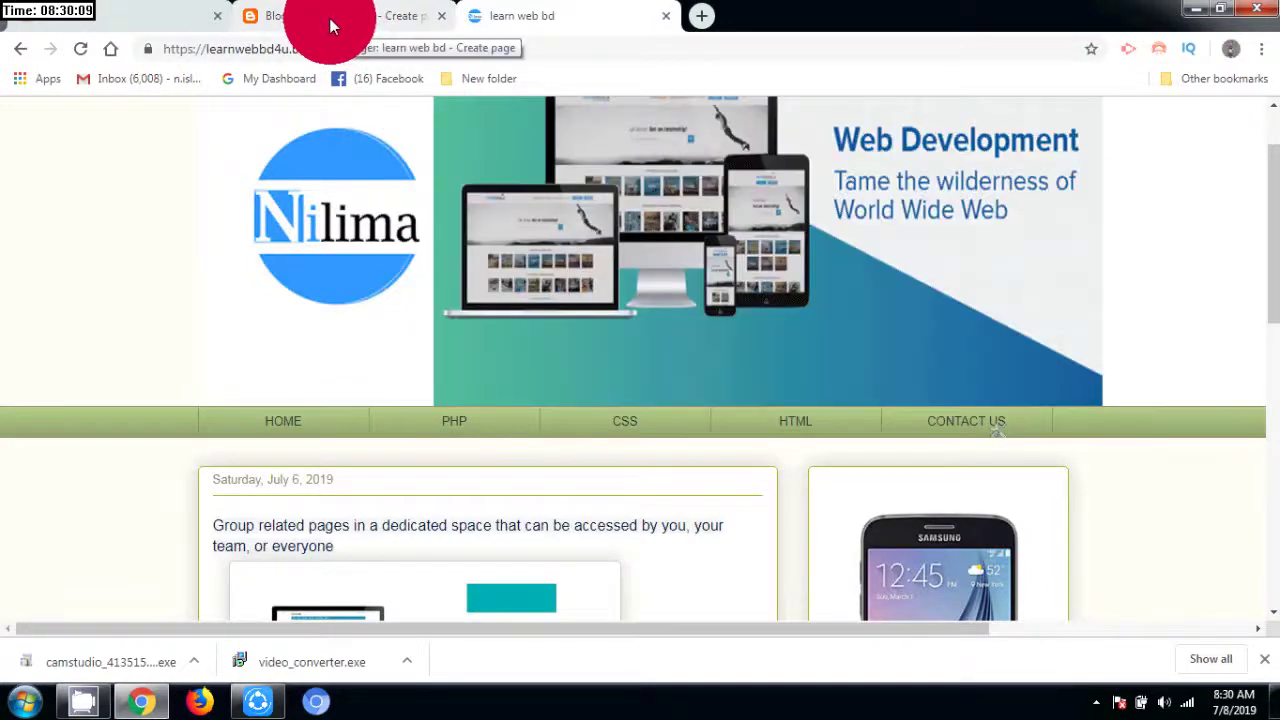
click(333, 27)
click(249, 191)
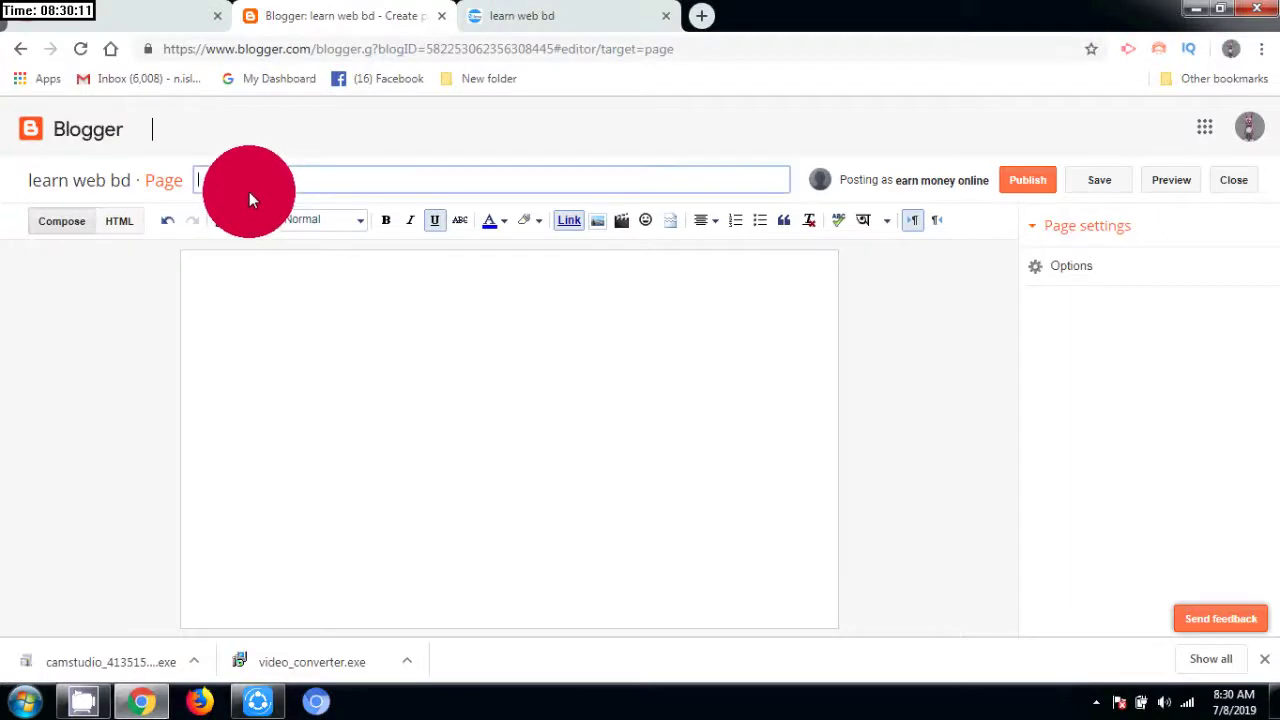
text(PHP)
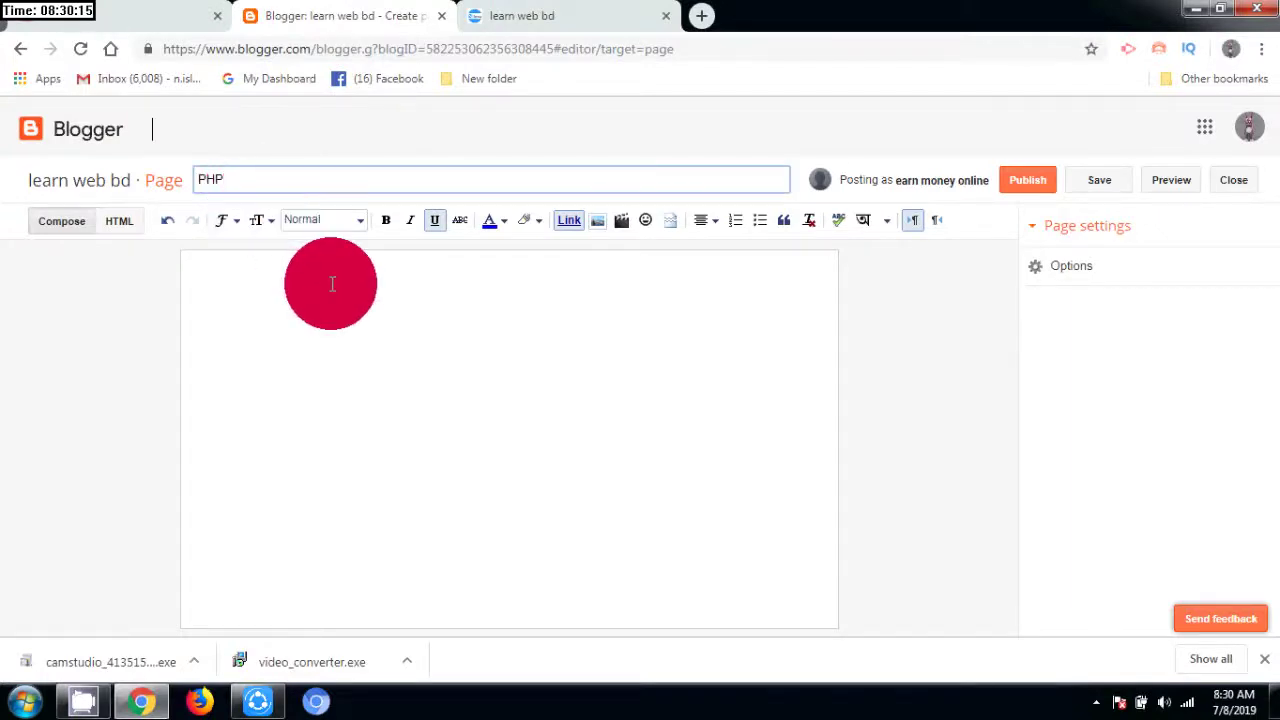
click(348, 321)
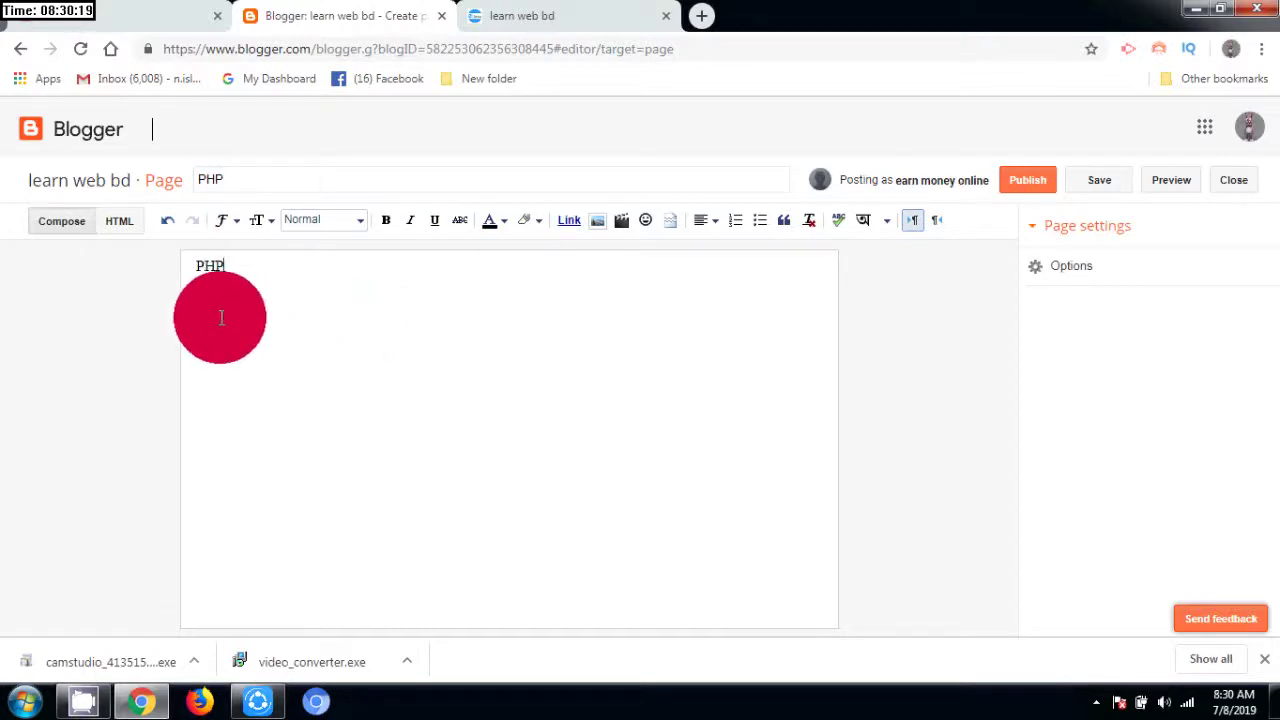
Format the PHP body text as centred, red, bold and Largest size.
drag(247, 265, 149, 275)
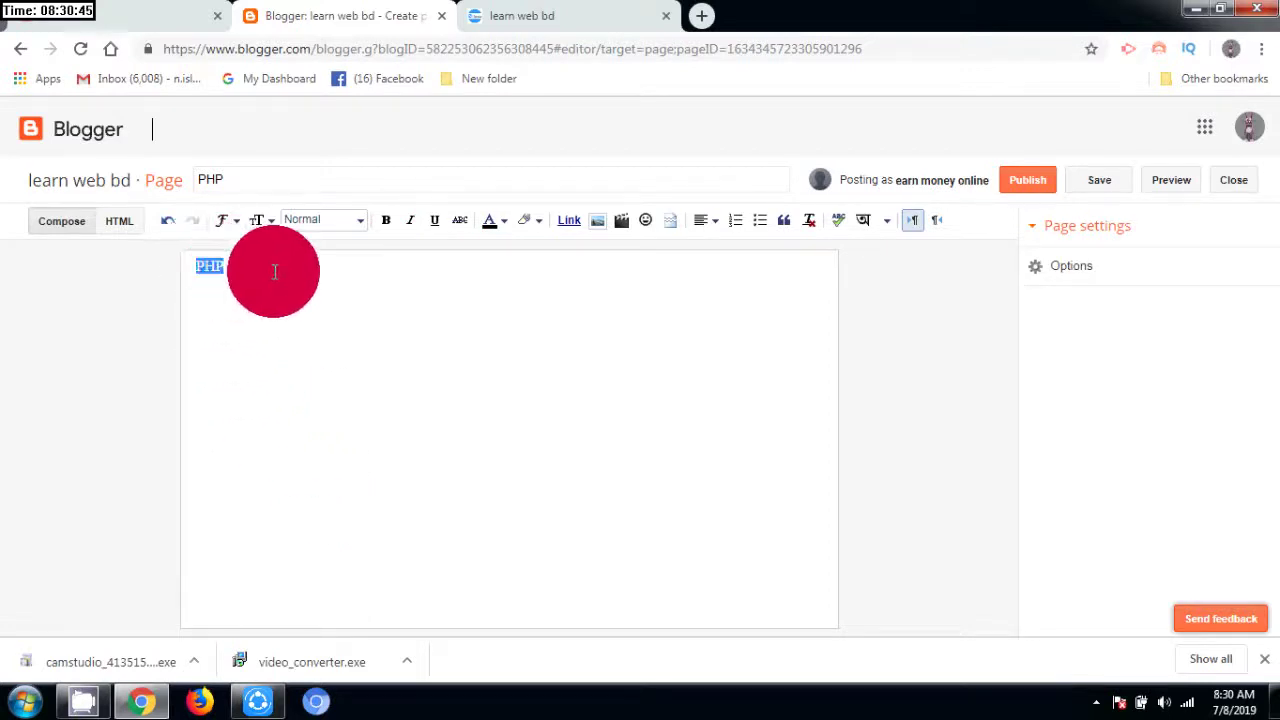
click(714, 226)
click(724, 276)
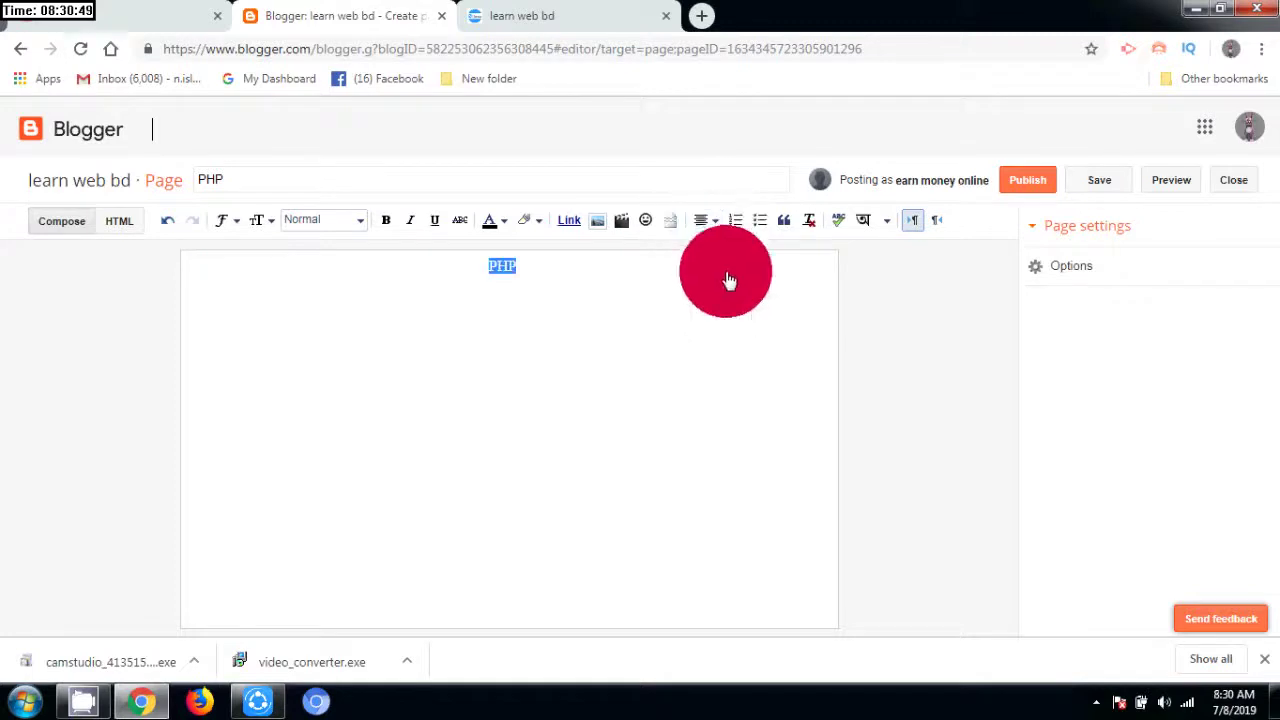
click(507, 220)
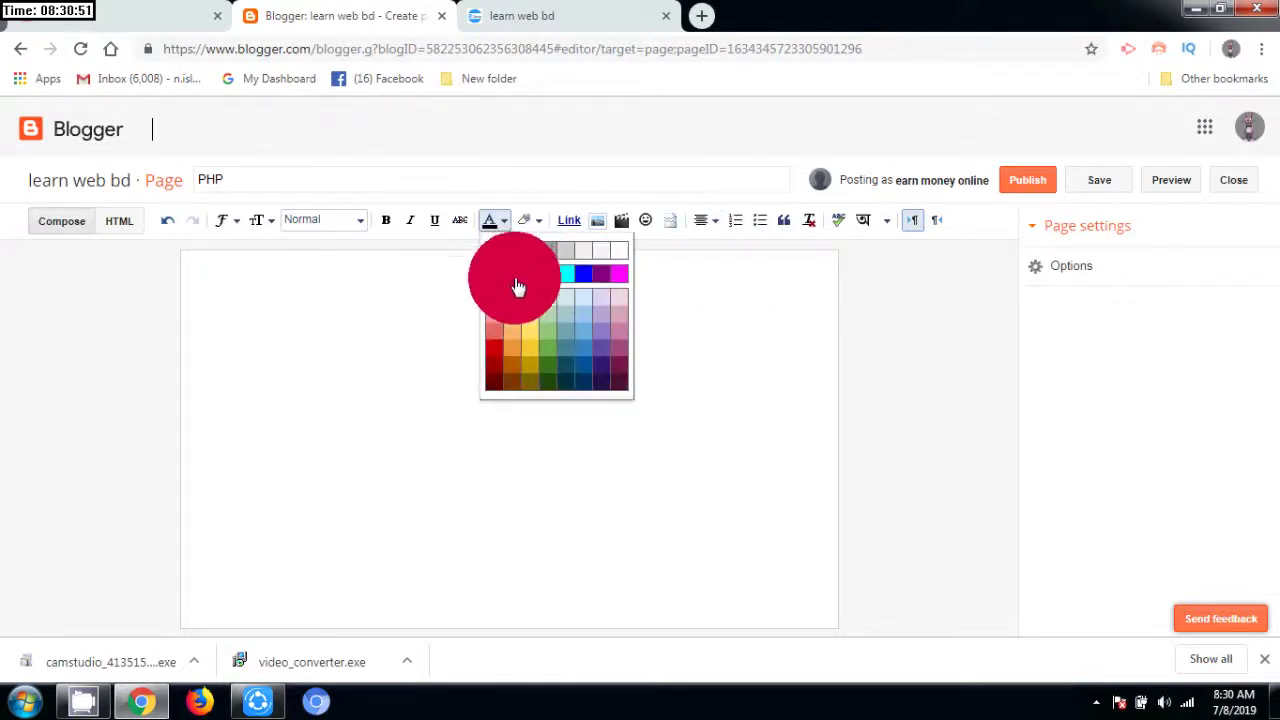
click(500, 278)
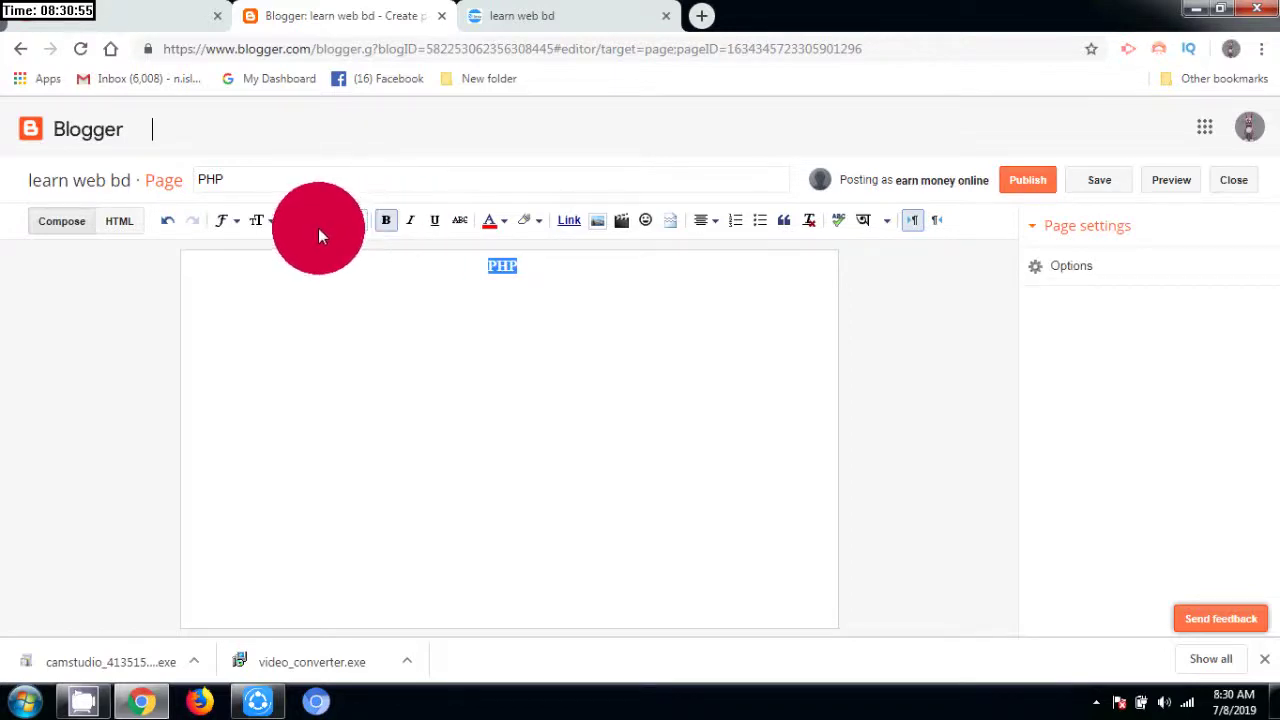
click(265, 219)
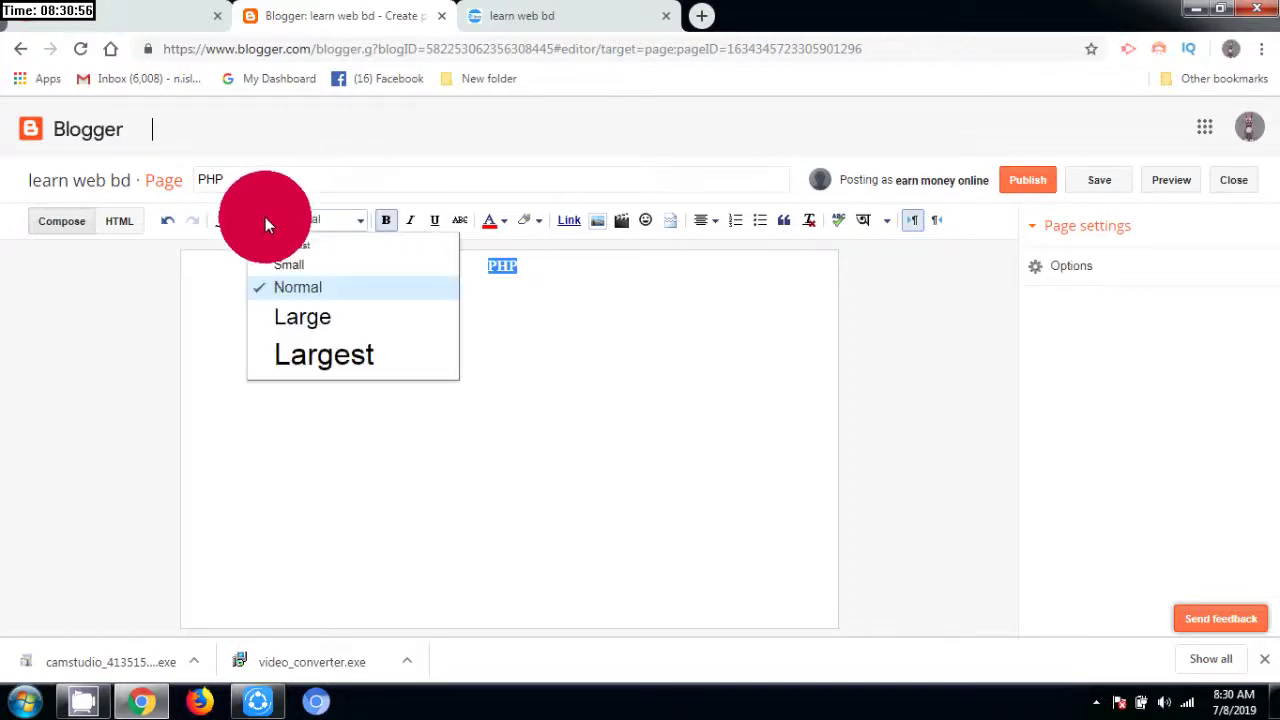
click(291, 362)
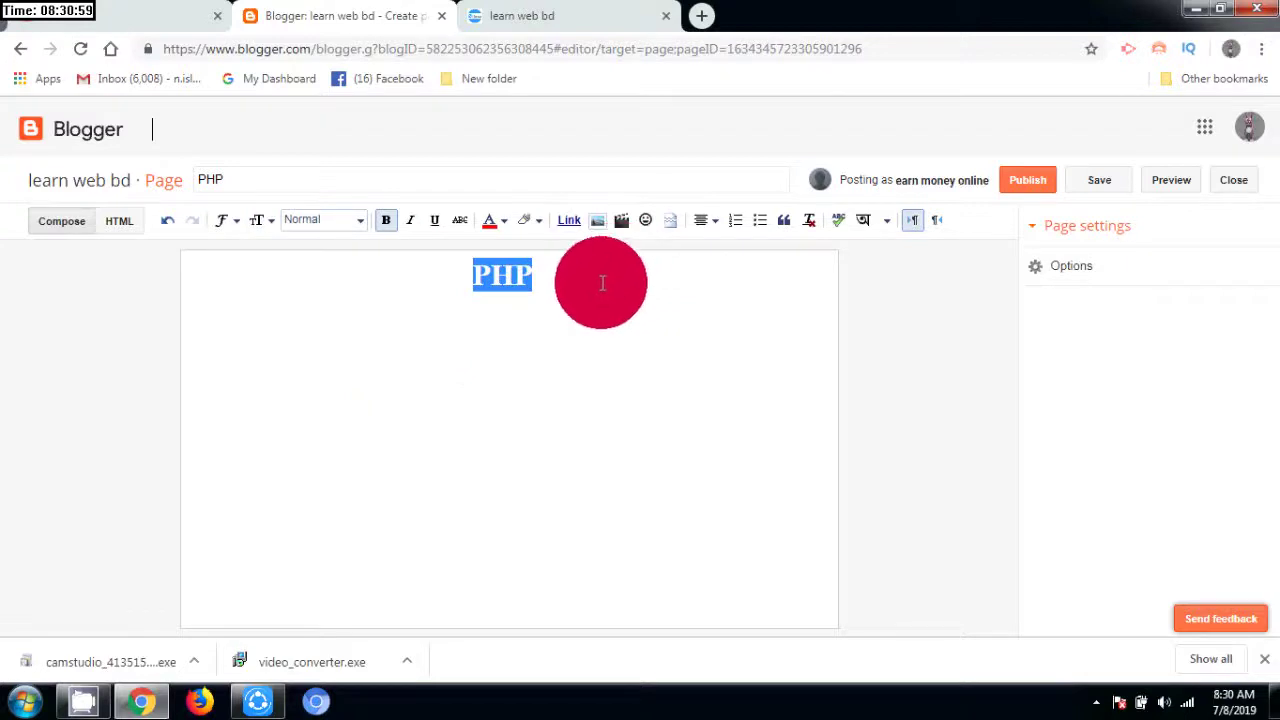
click(598, 283)
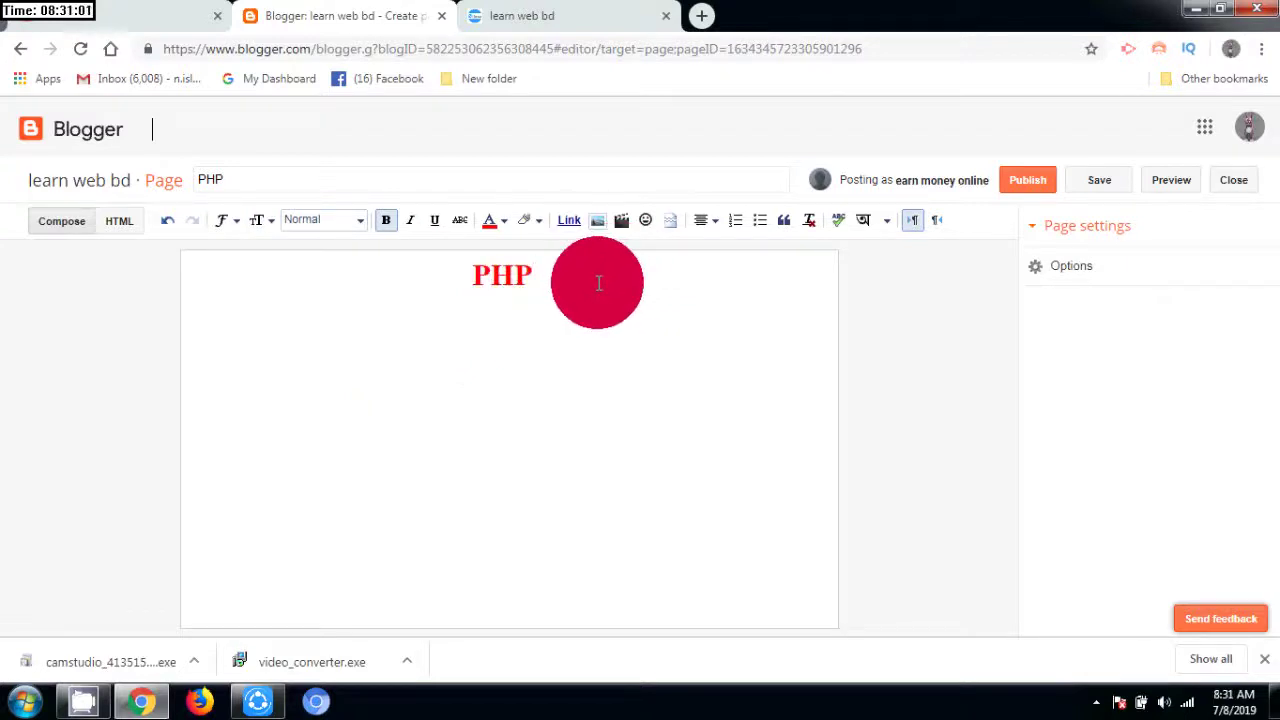
Insert the blue PHP image below the heading and set its size to Large.
click(594, 224)
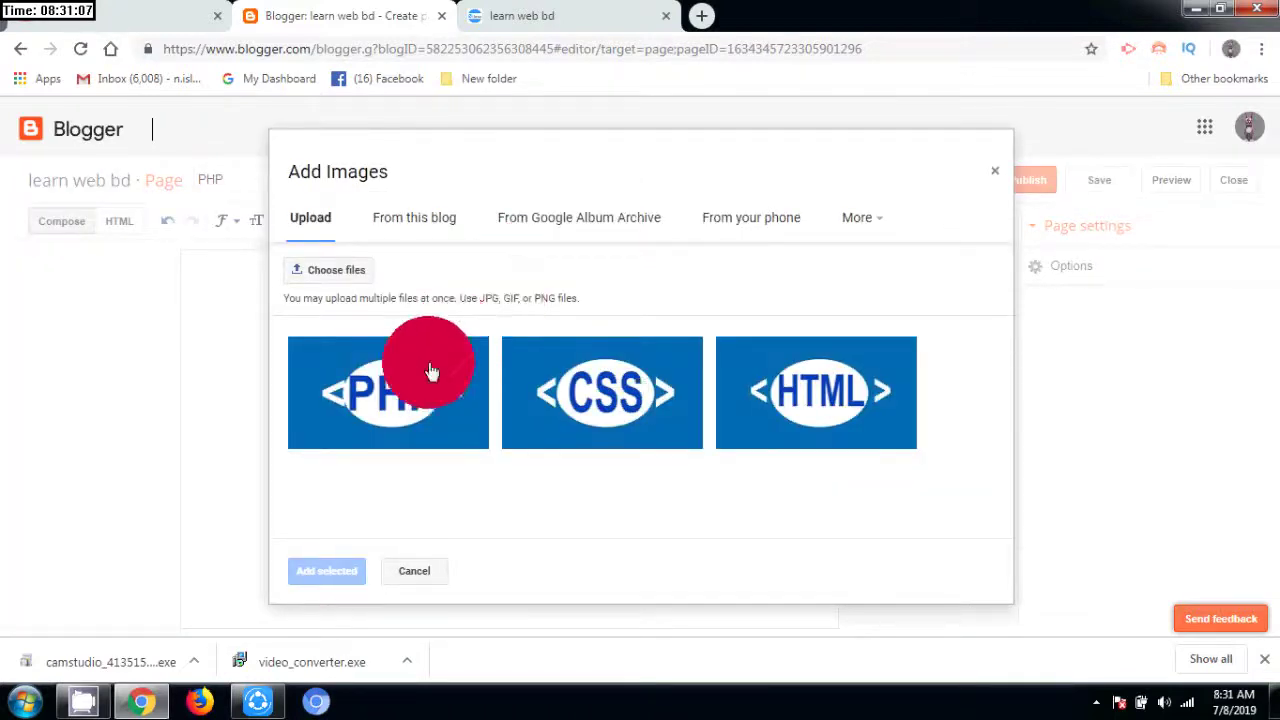
click(391, 401)
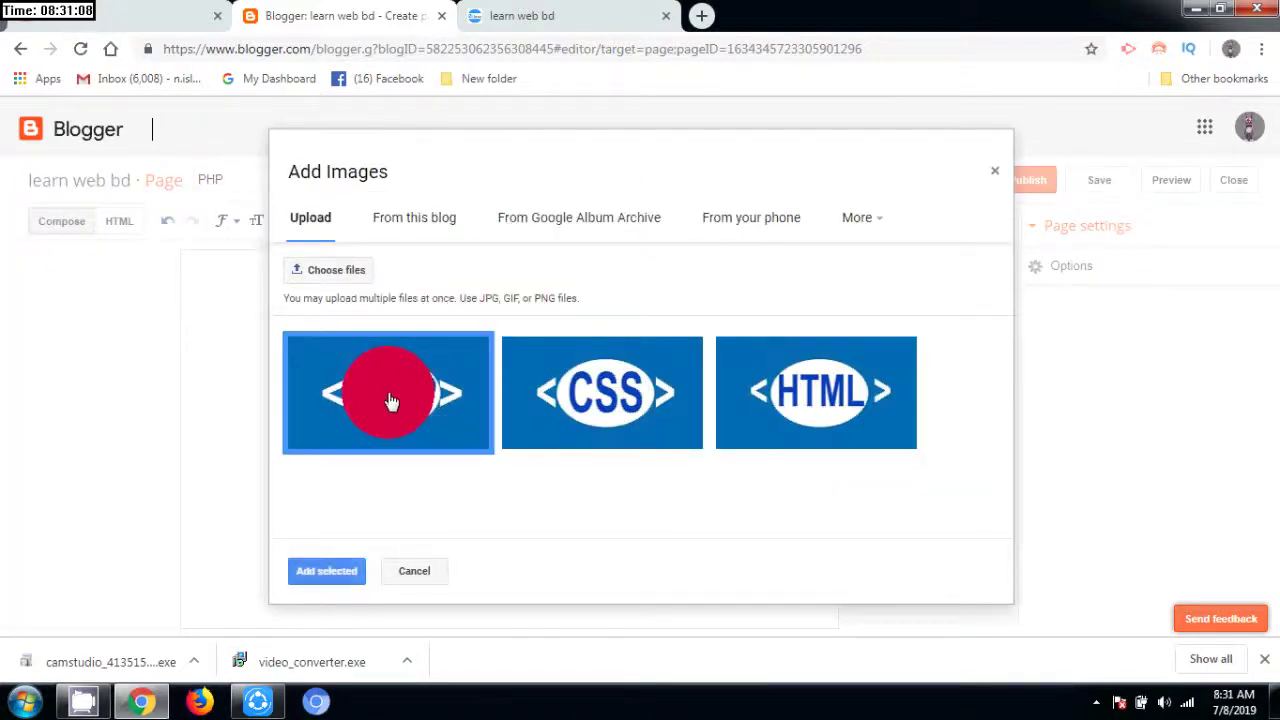
click(321, 577)
click(461, 433)
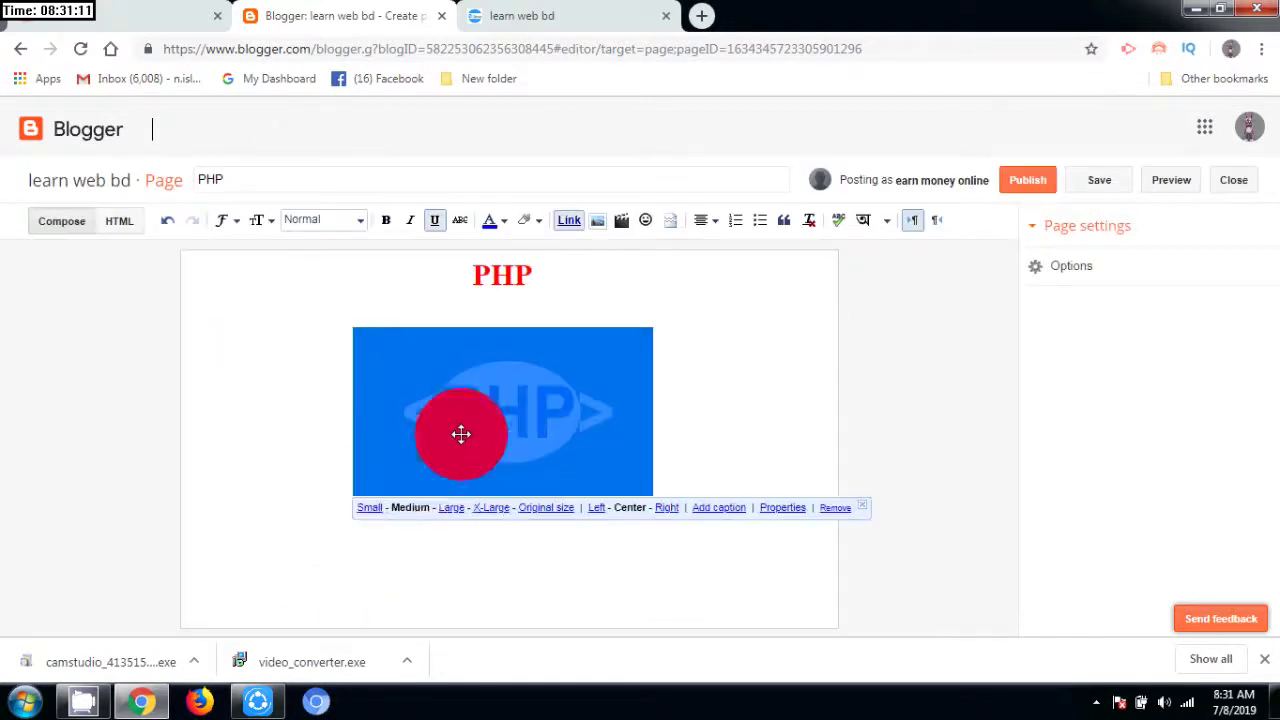
click(449, 515)
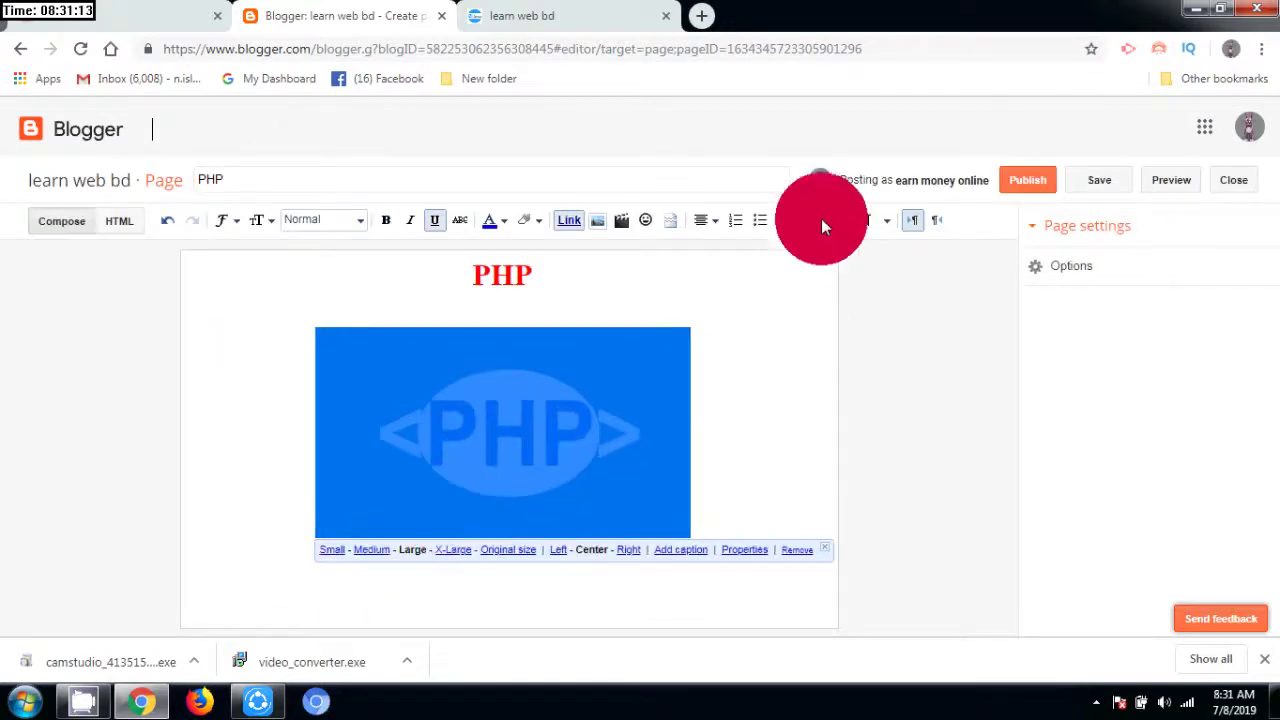
Publish the PHP page and test the PHP menu link on the live blog.
click(1025, 190)
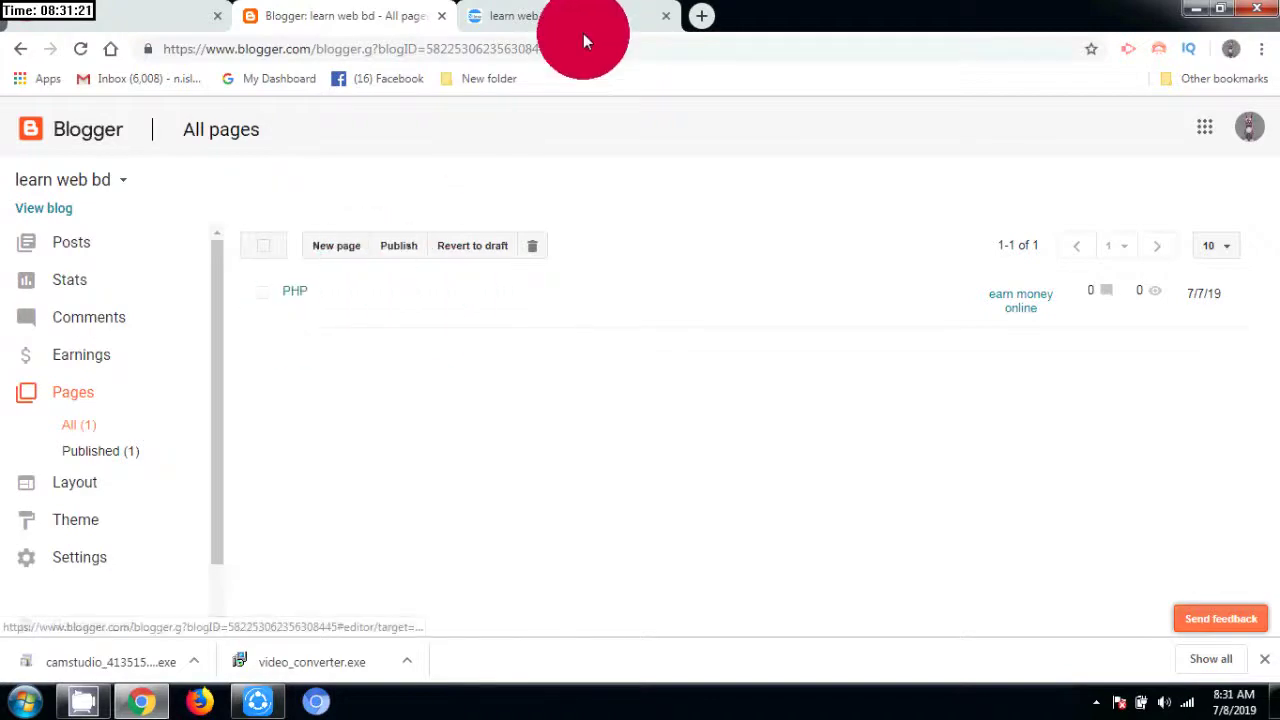
click(525, 16)
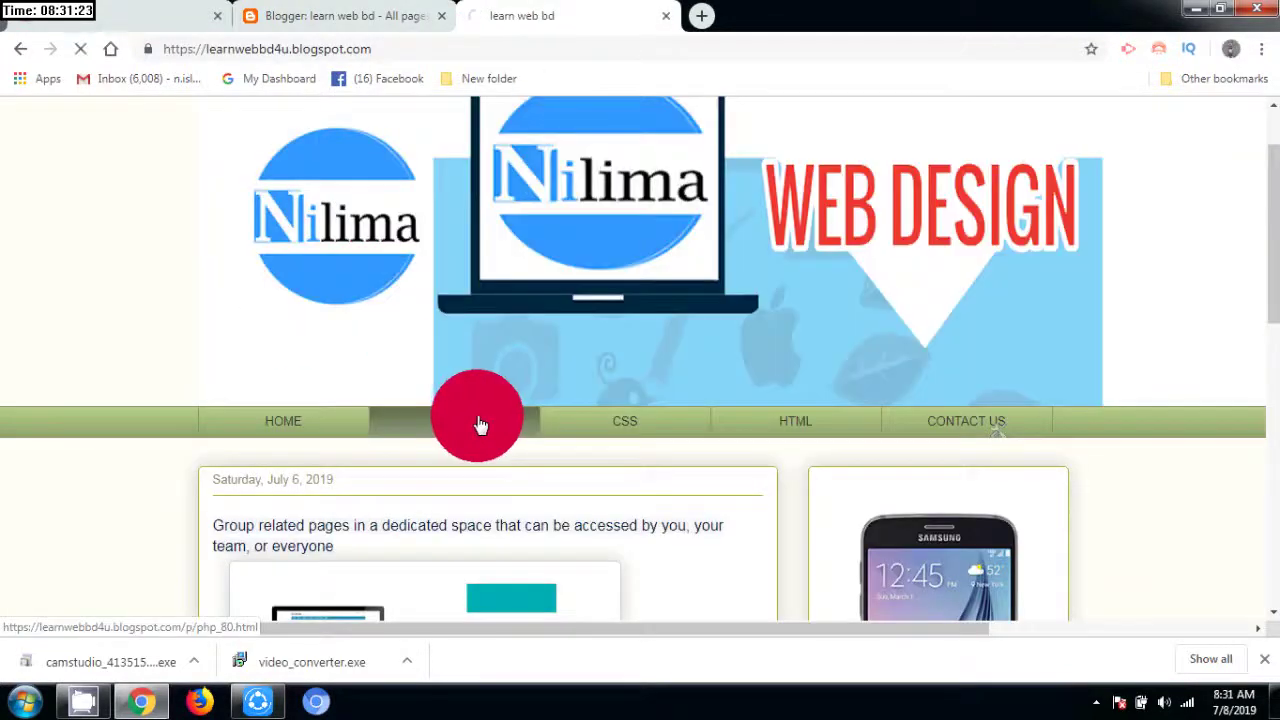
scroll(455, 249, down, 3)
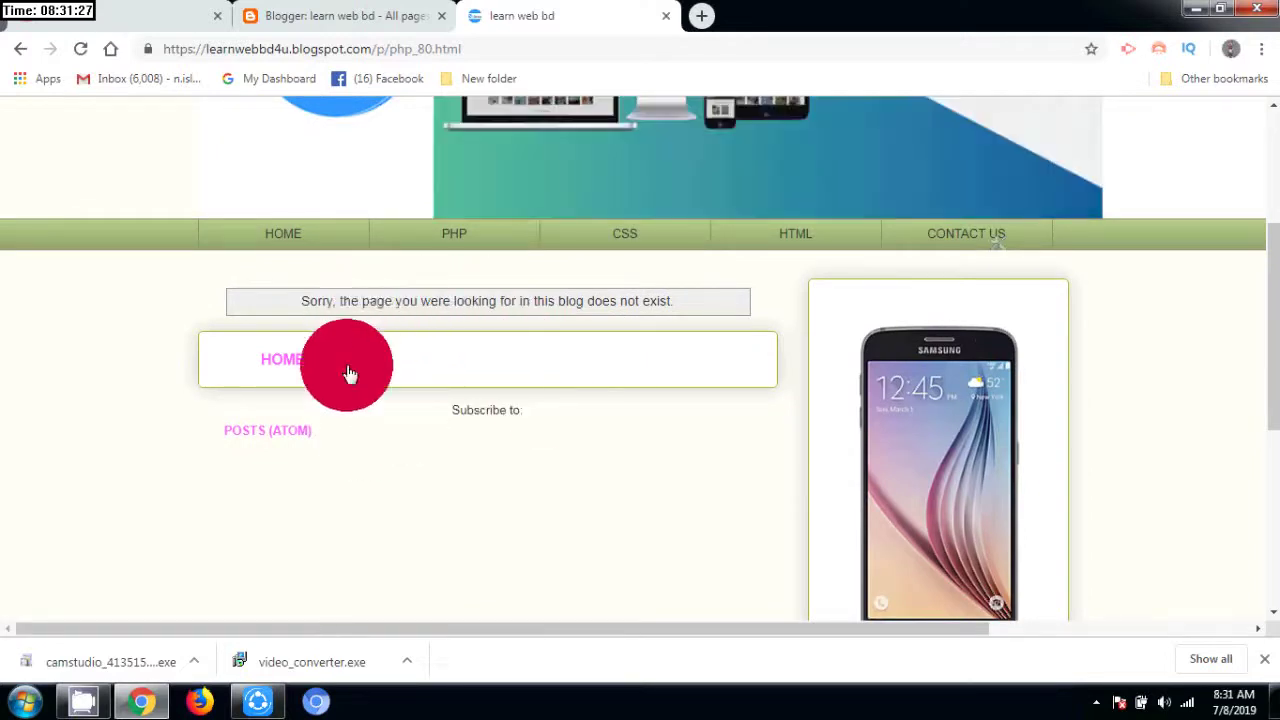
View the published PHP page from the Blogger page list, copy its web address and look over its content.
click(305, 22)
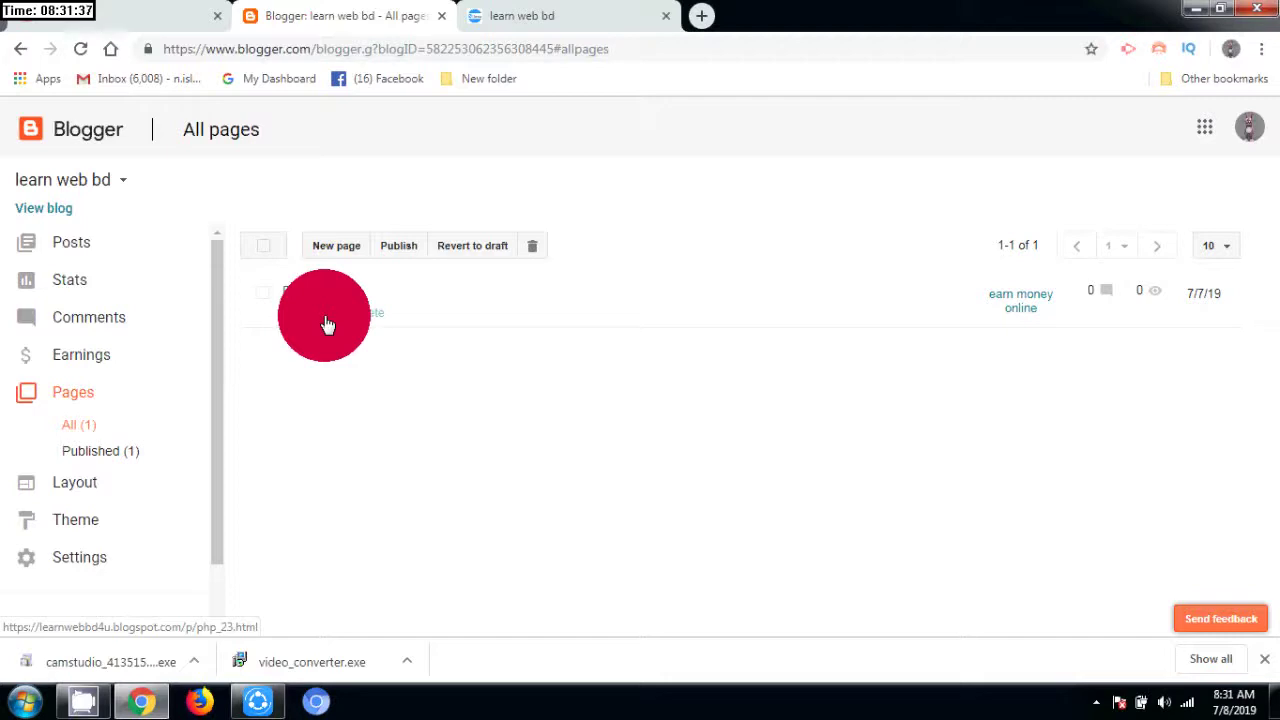
click(327, 324)
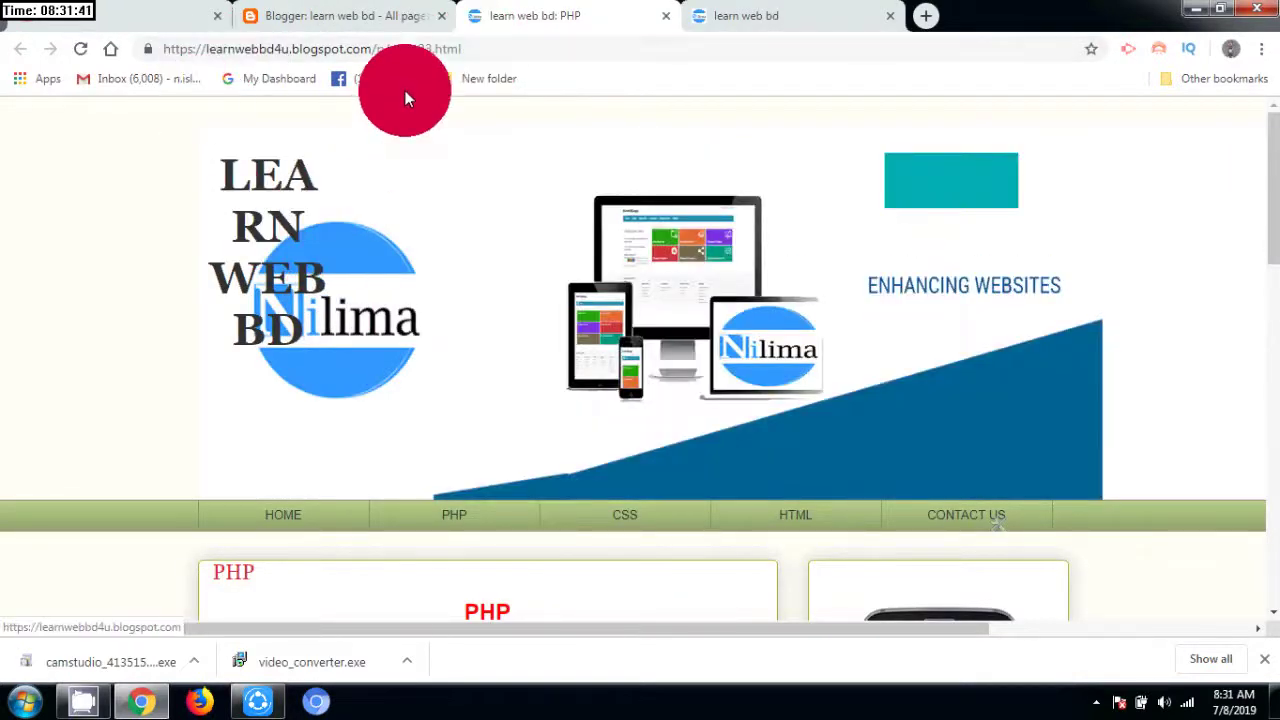
click(440, 49)
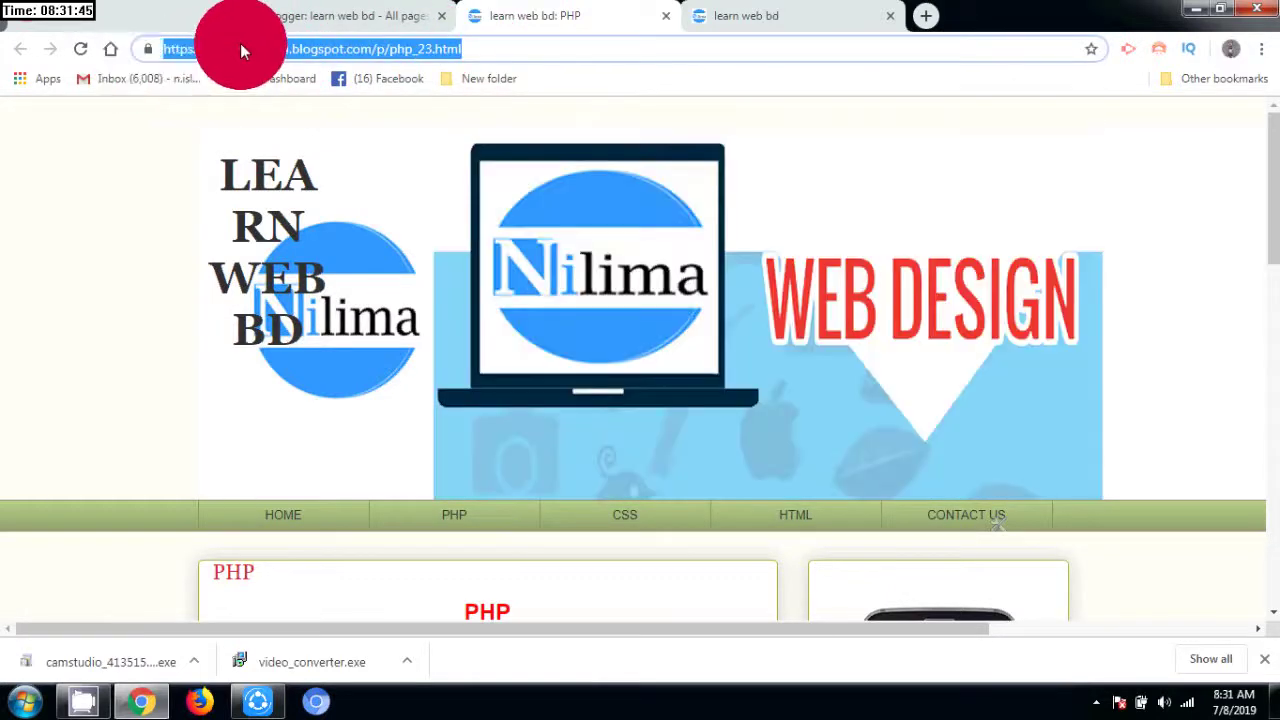
right_click(240, 43)
click(291, 114)
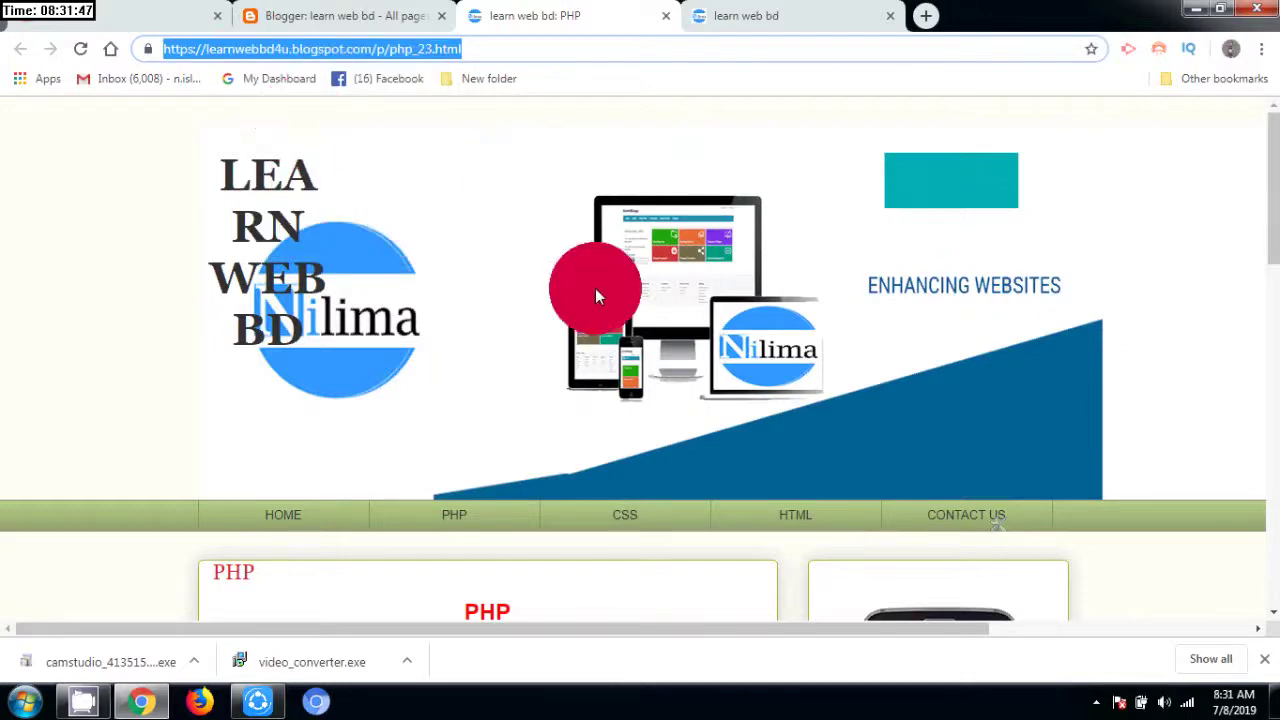
scroll(600, 300, down, 3)
scroll(394, 366, up, 3)
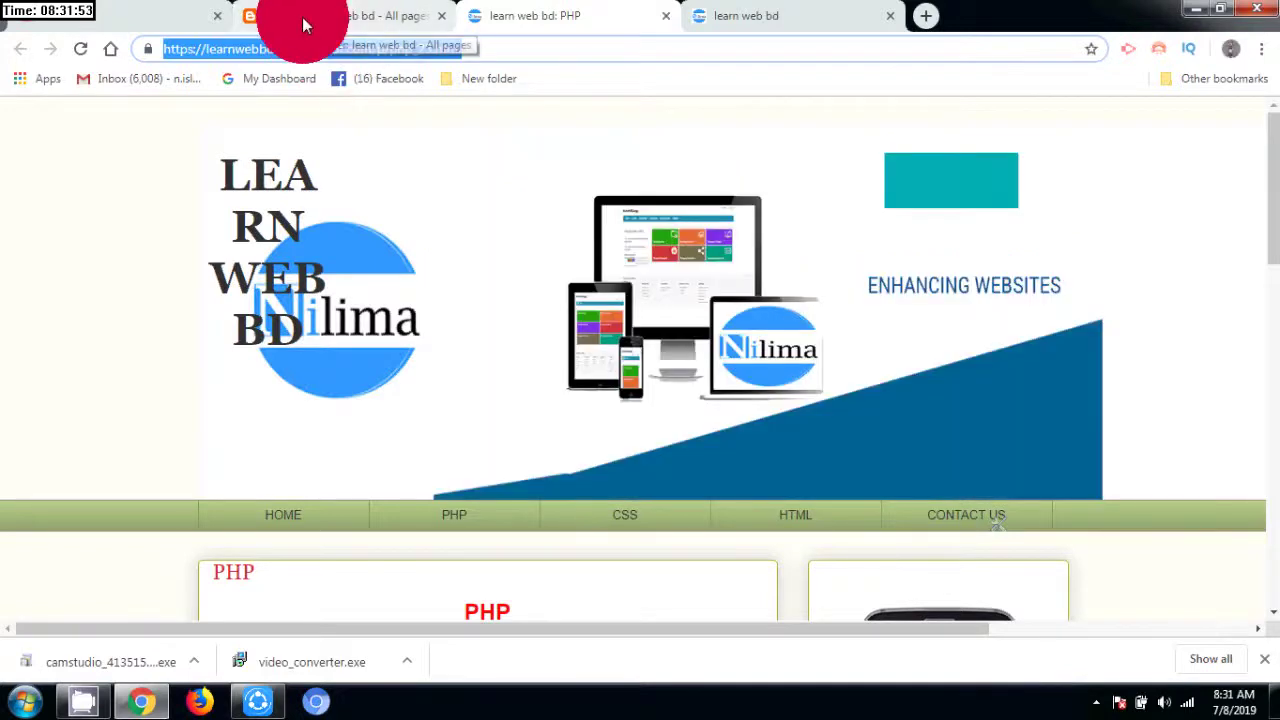
Open the Cross-Column HTML/JavaScript gadget from the blog's layout for editing and go to its menu link code.
click(305, 18)
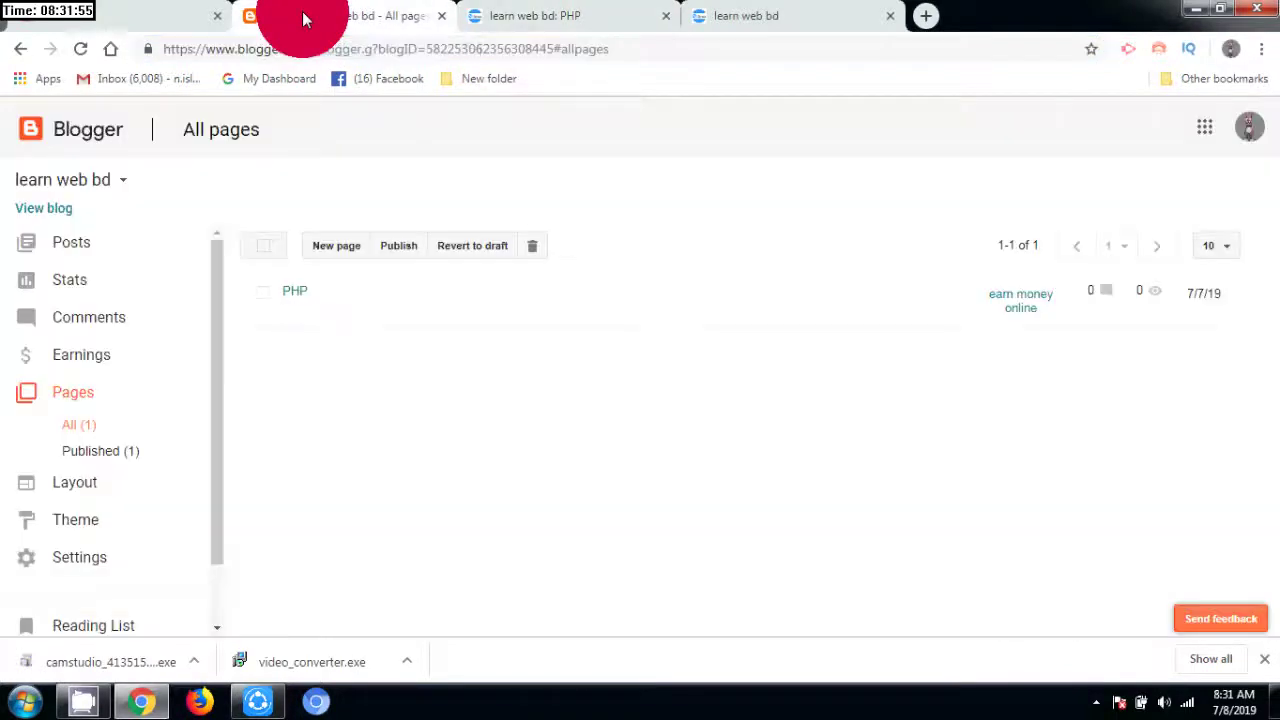
click(534, 15)
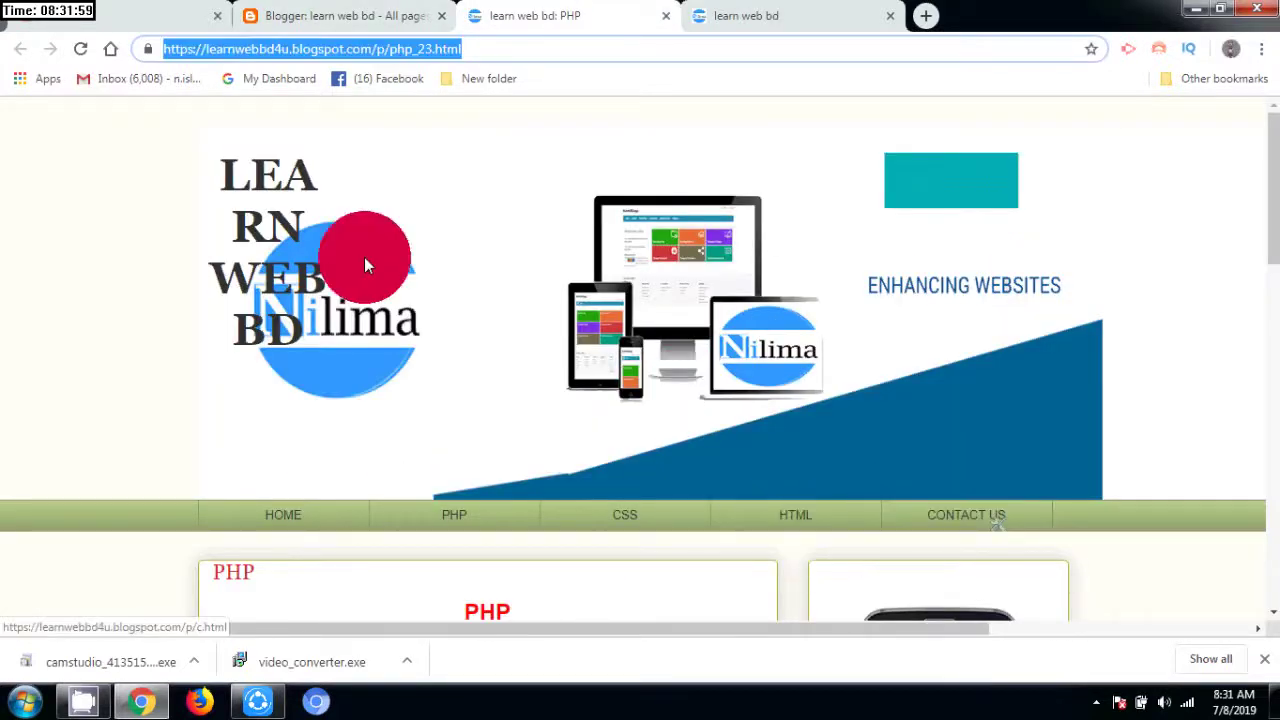
click(305, 18)
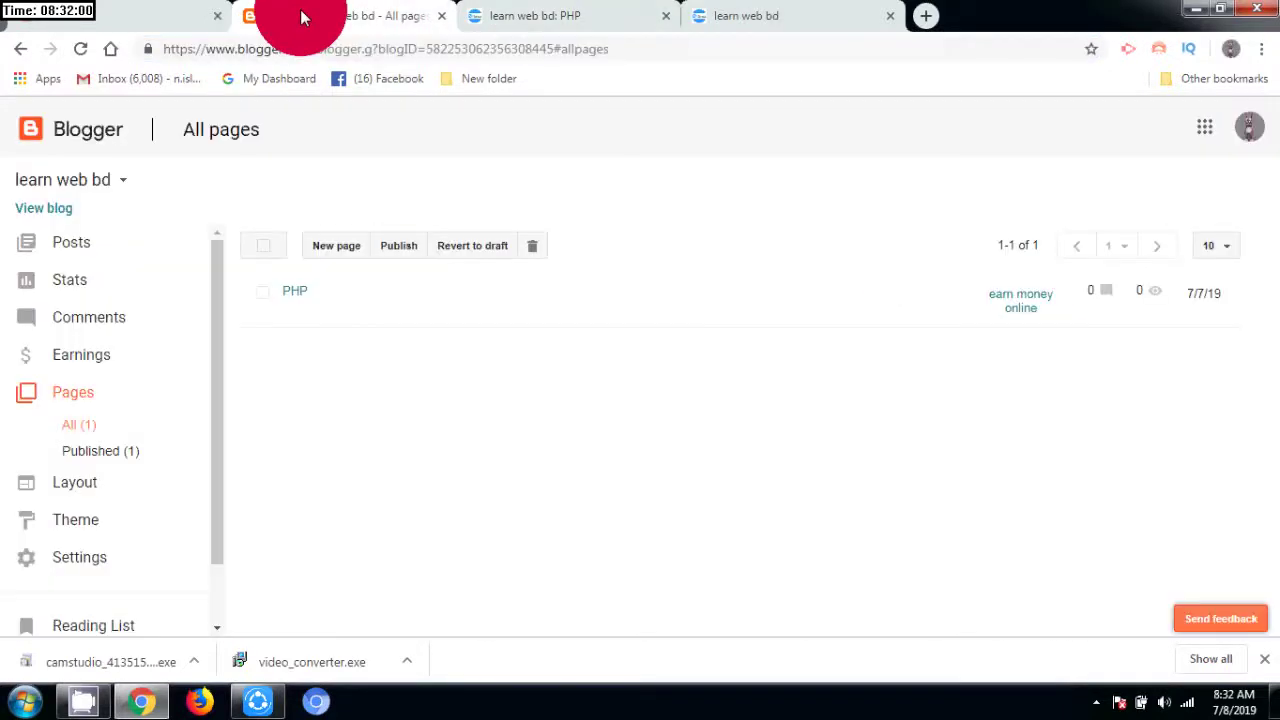
click(86, 490)
scroll(704, 398, down, 3)
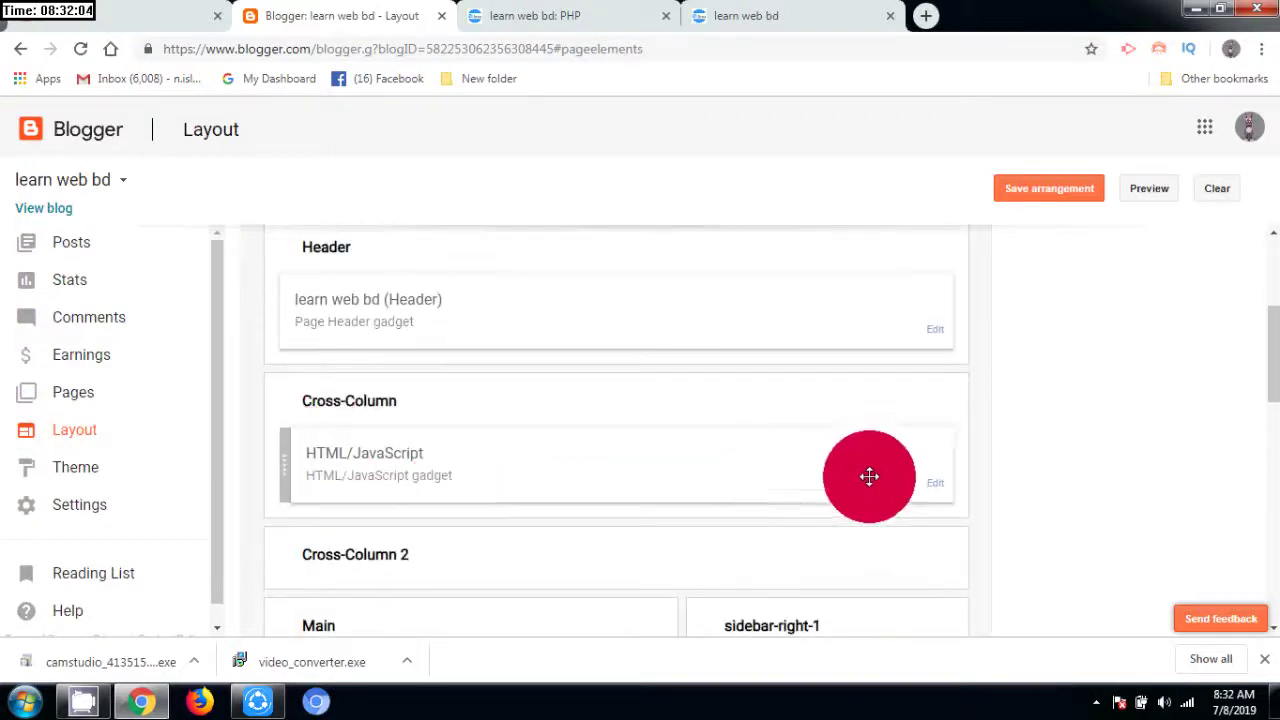
click(933, 486)
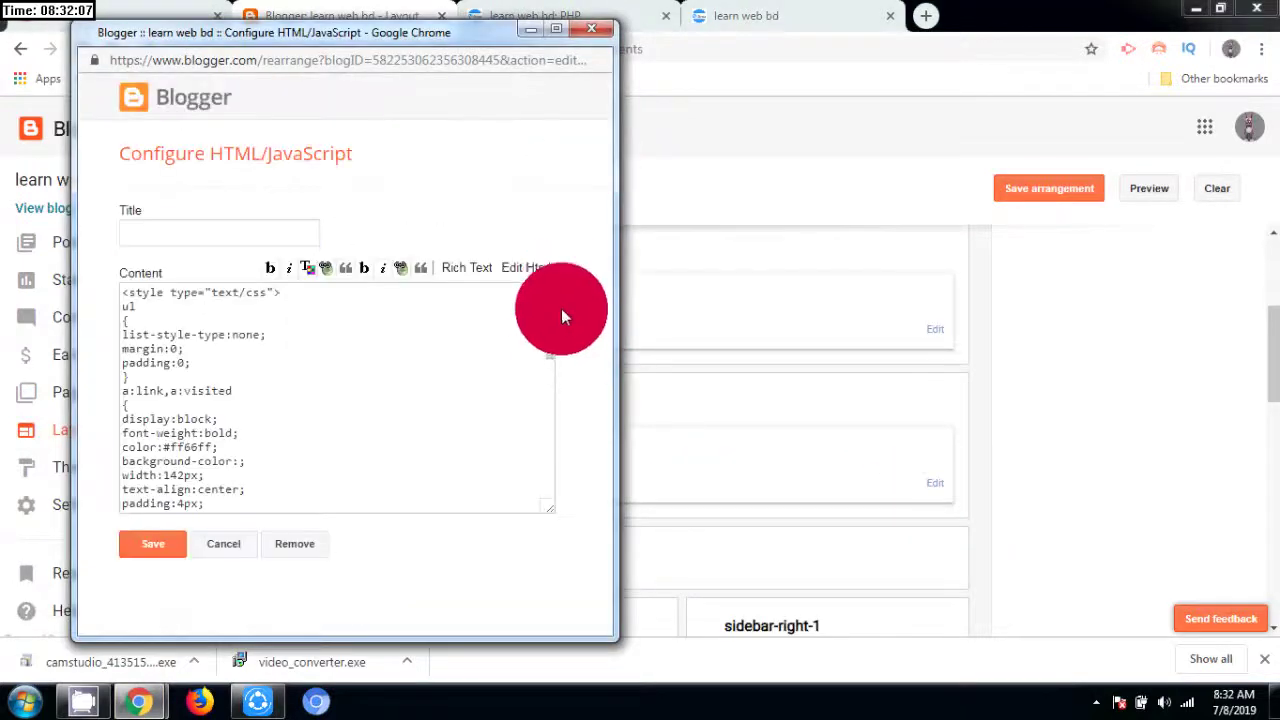
drag(546, 321, 553, 473)
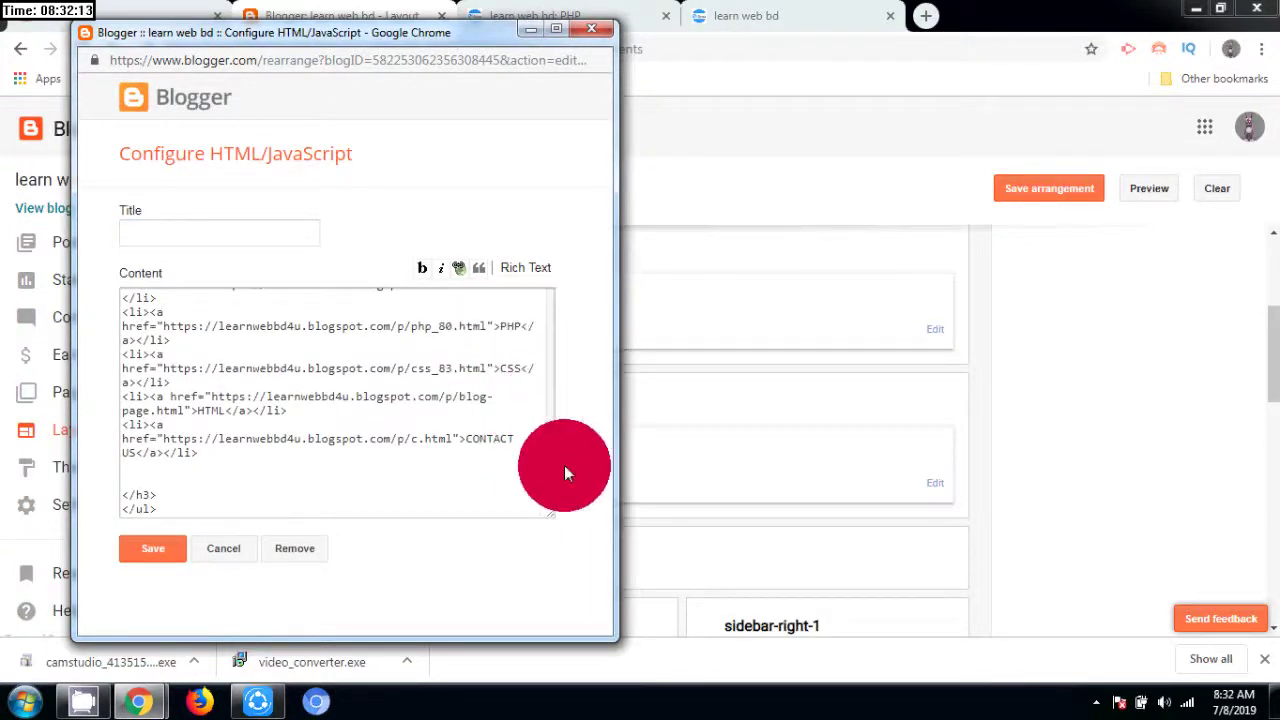
scroll(550, 463, up, 2)
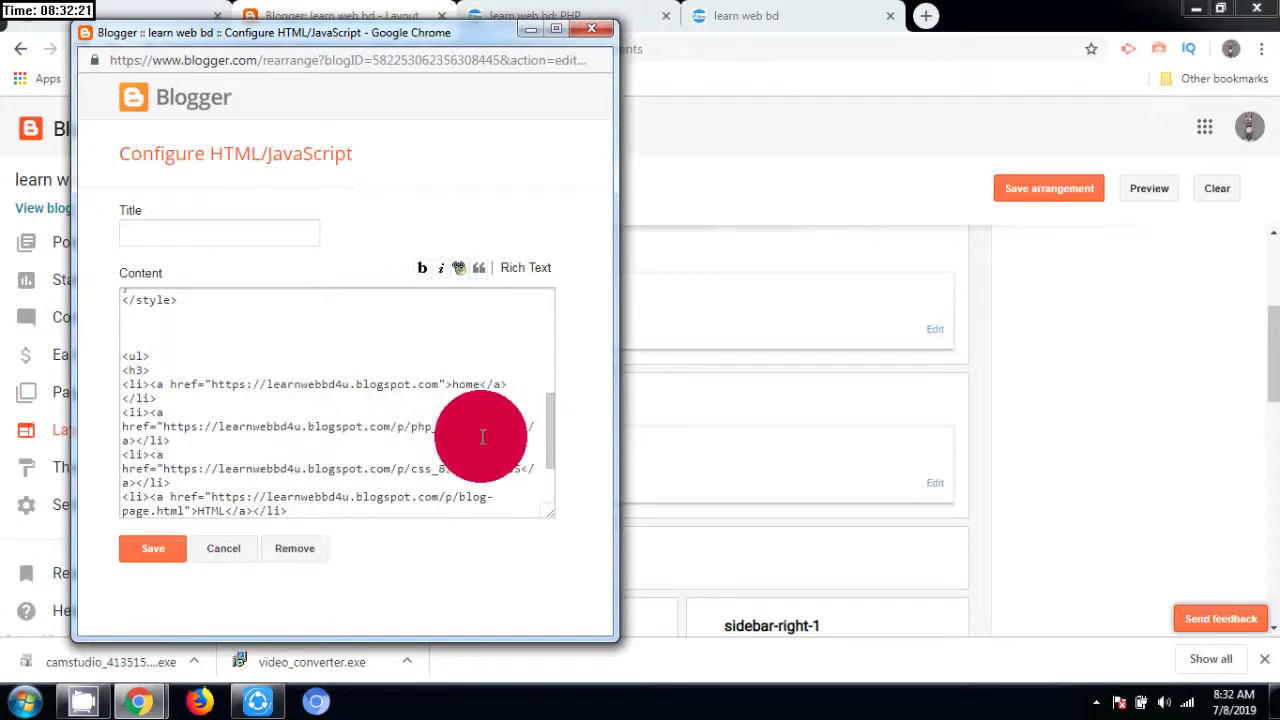
drag(487, 428, 194, 420)
right_click(194, 420)
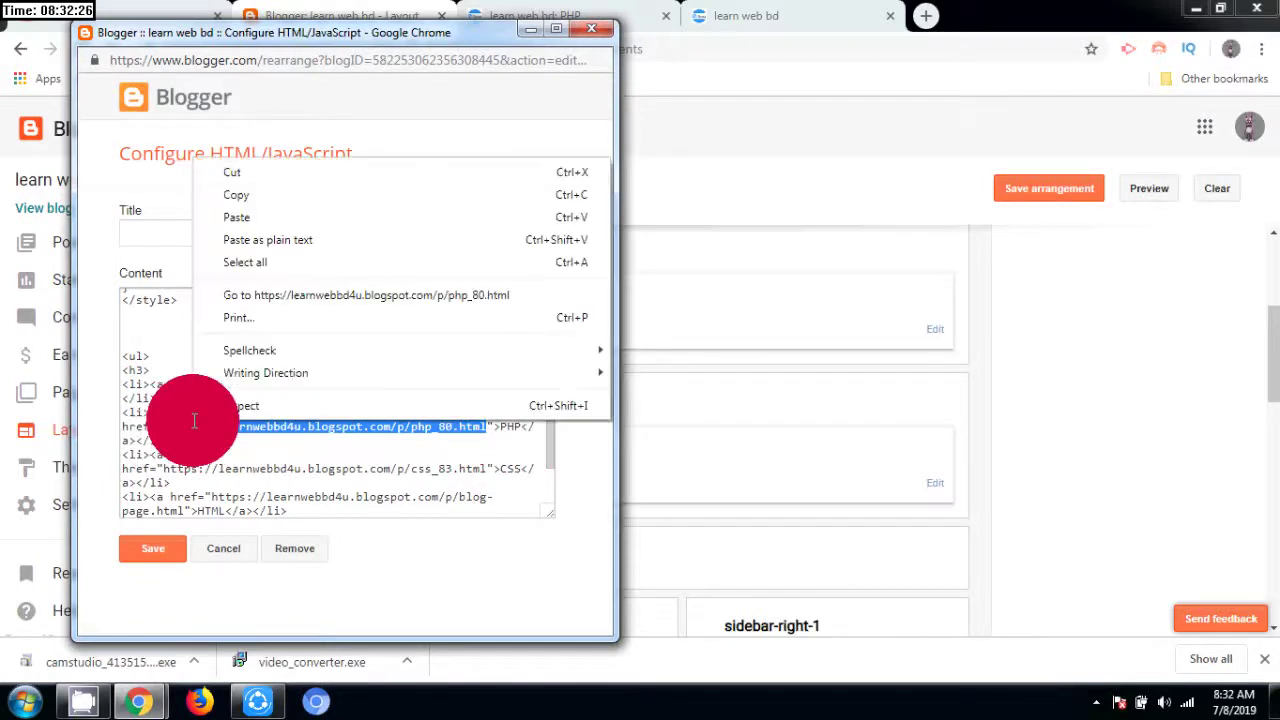
click(250, 220)
click(155, 552)
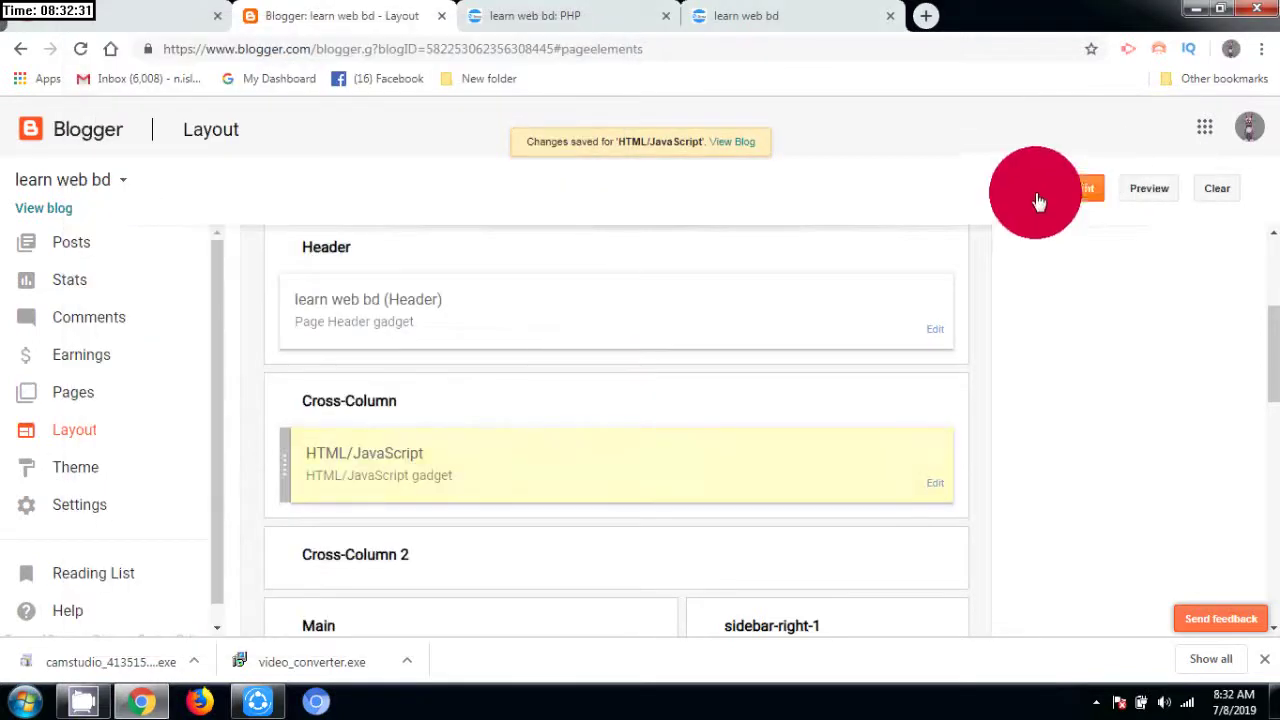
click(1038, 190)
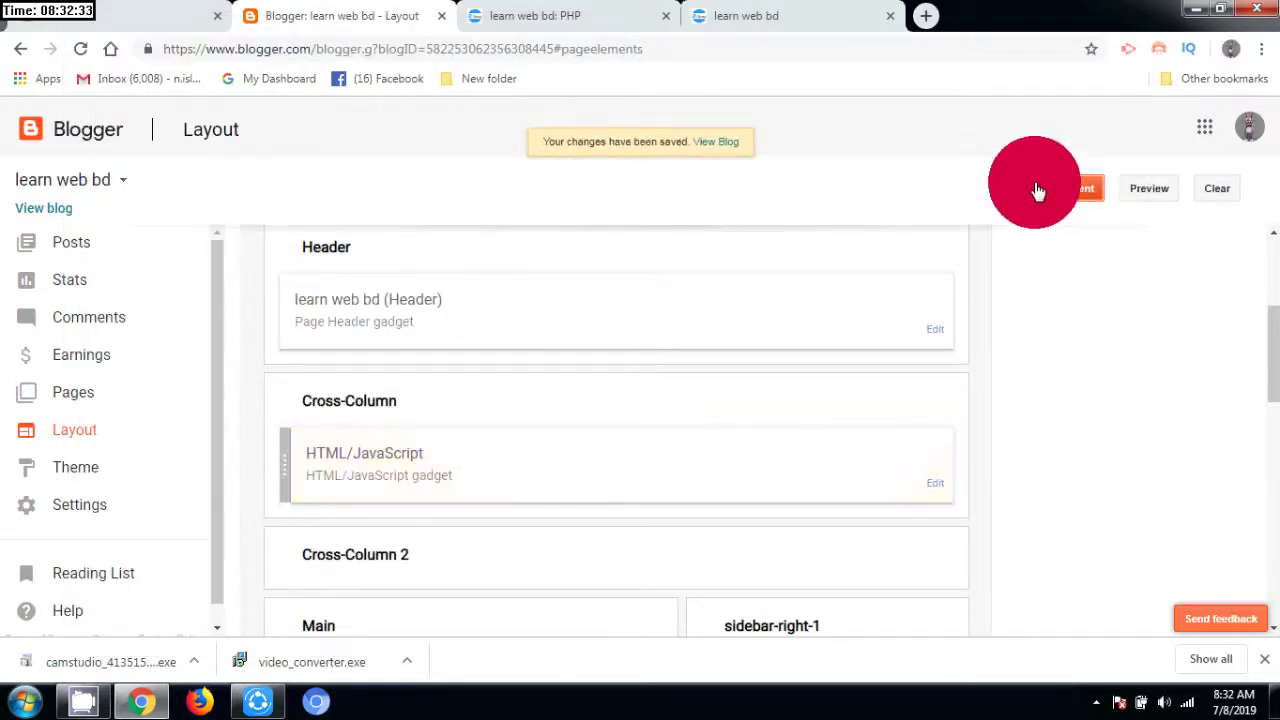
click(1022, 190)
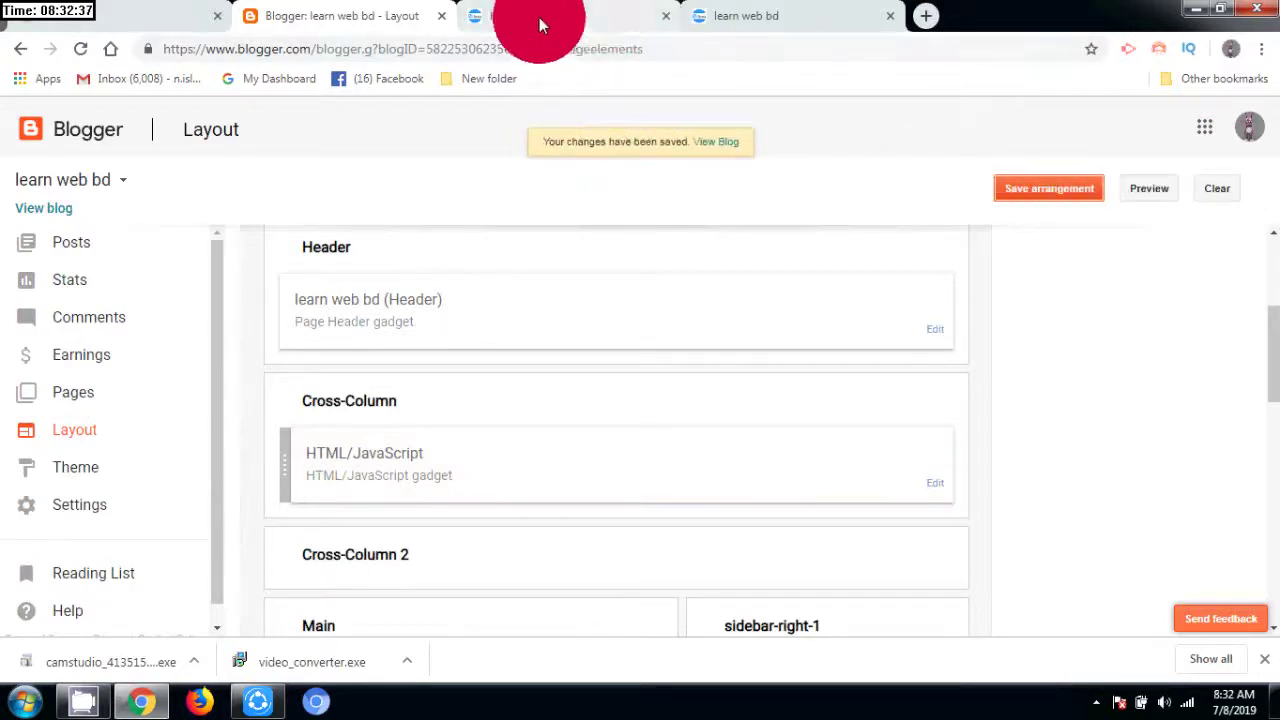
Reload the live blog and test that the PHP menu item leads to the new PHP page.
click(580, 18)
click(81, 47)
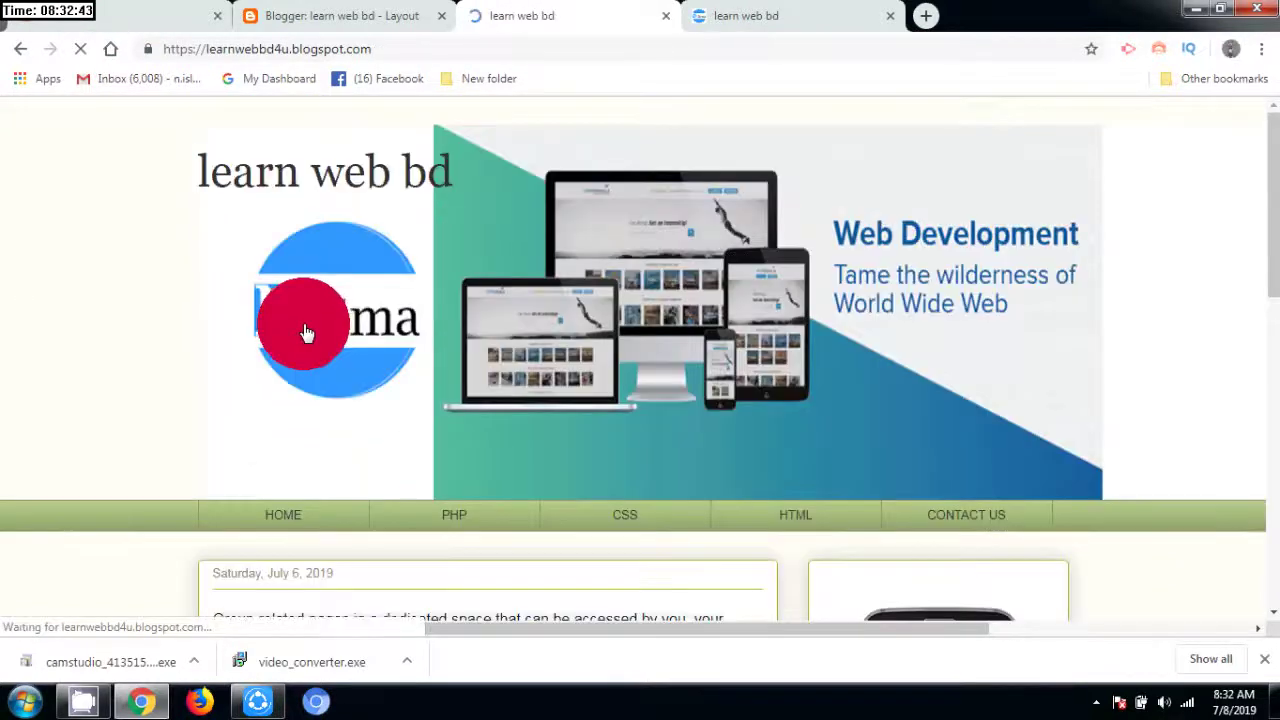
scroll(485, 362, down, 3)
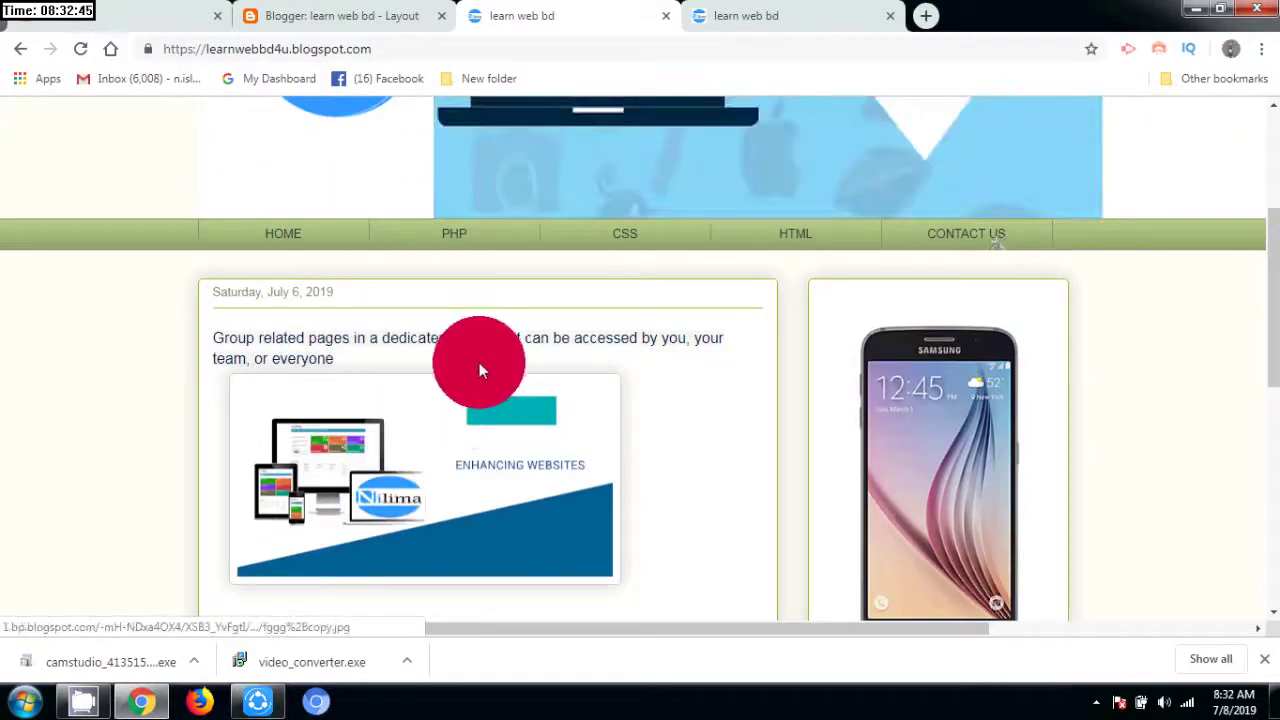
click(445, 230)
scroll(671, 388, down, 4)
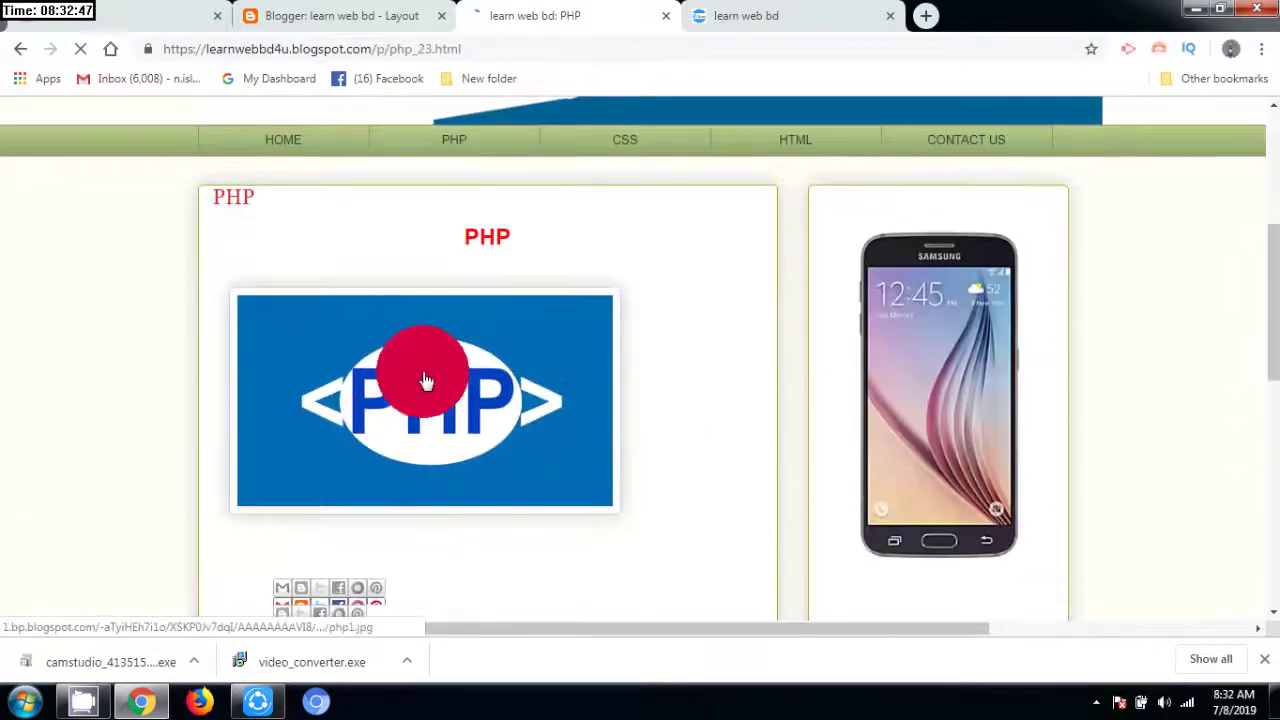
scroll(516, 430, up, 2)
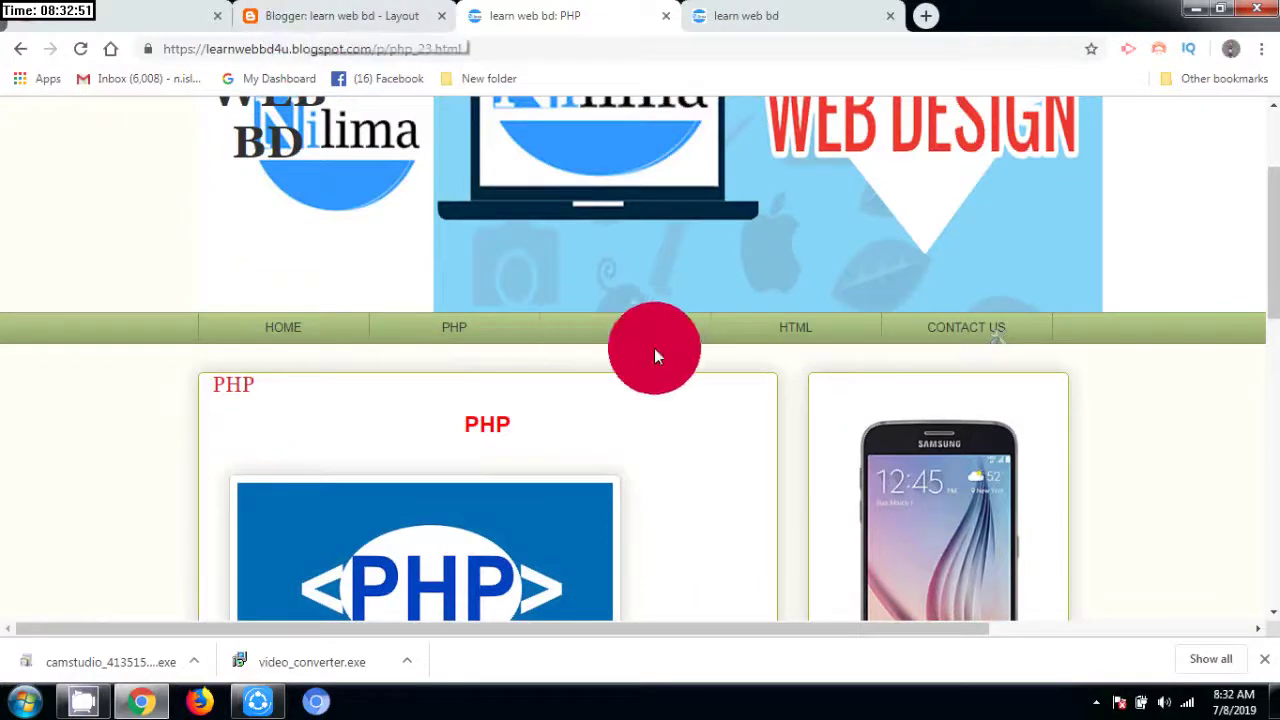
Create a new Blogger page and title it CSS.
click(300, 22)
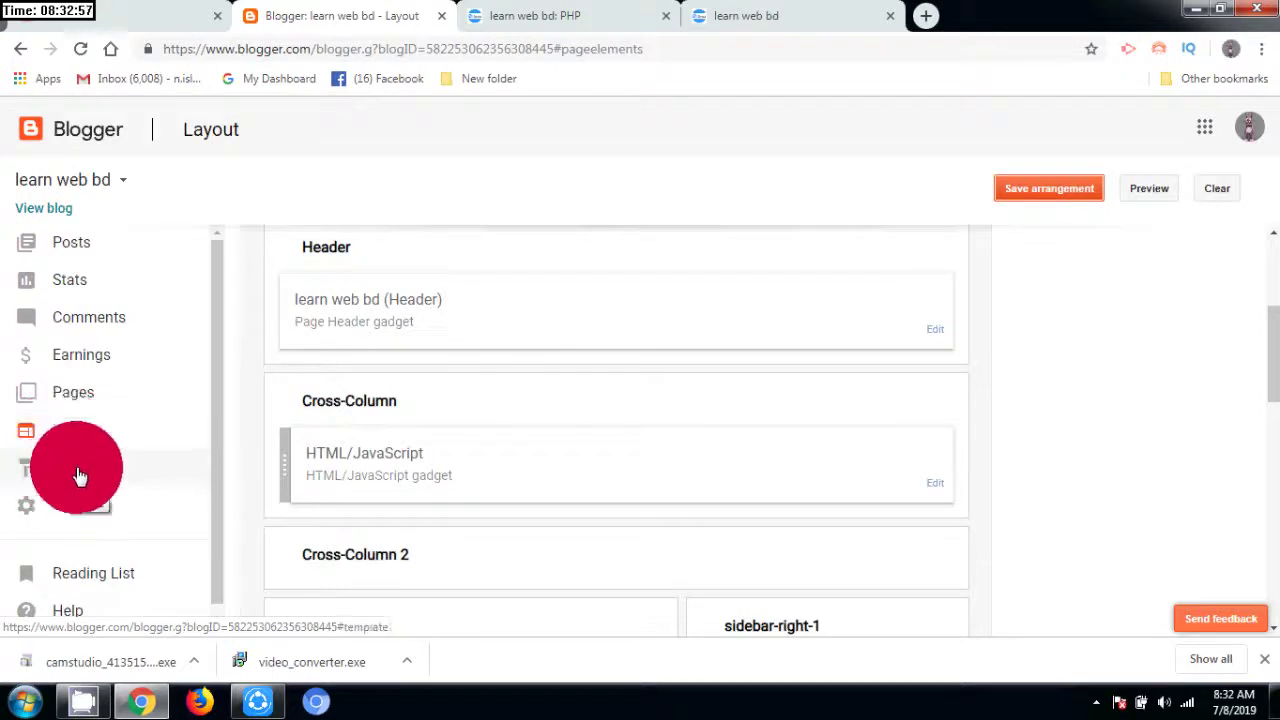
click(62, 400)
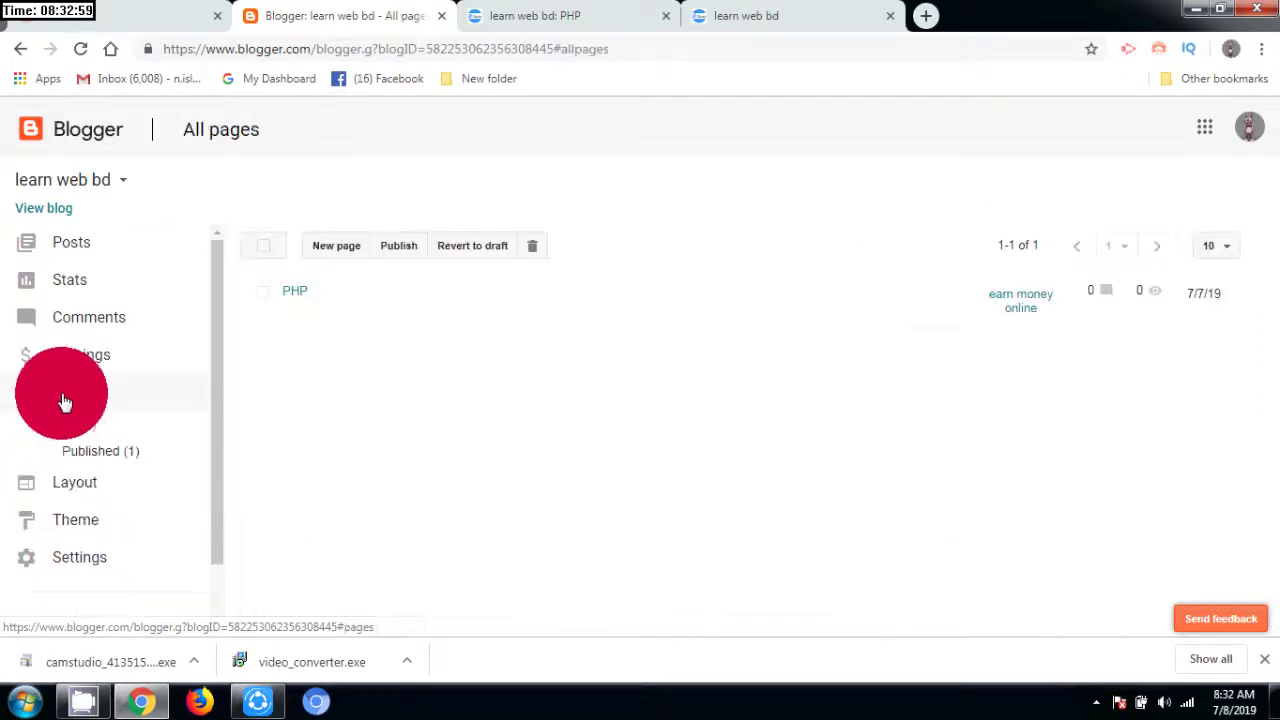
click(335, 251)
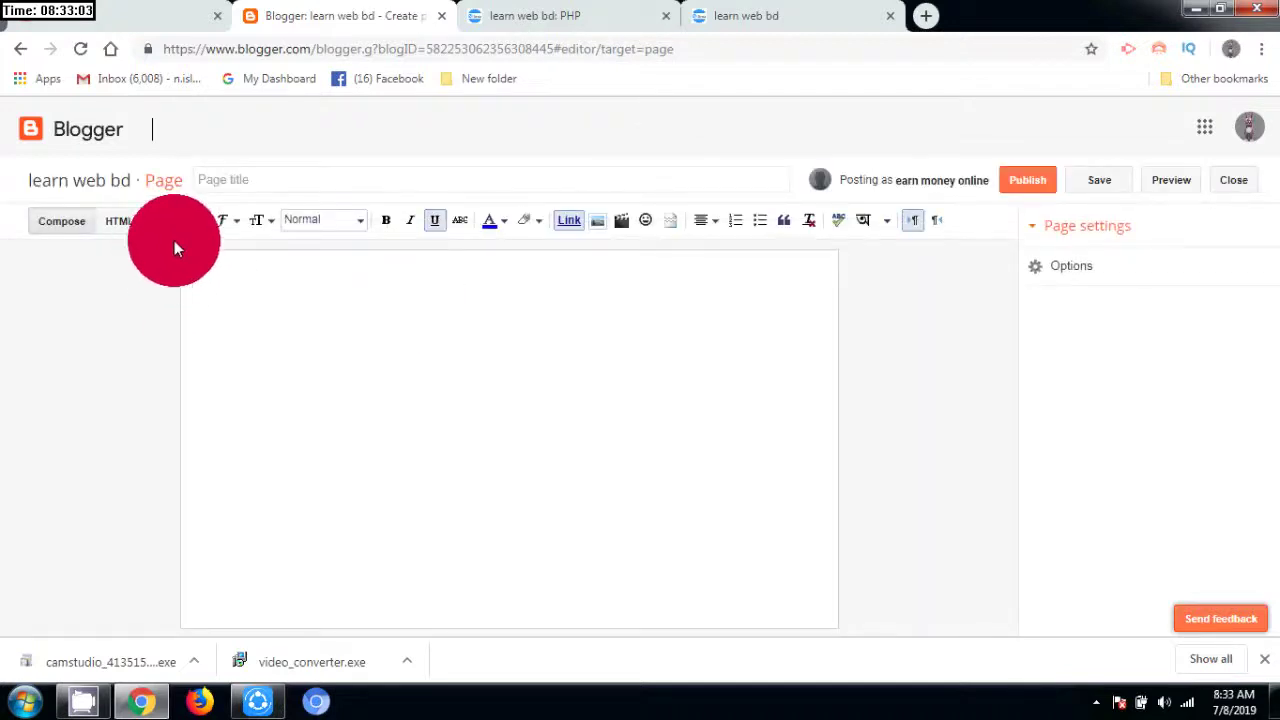
click(516, 14)
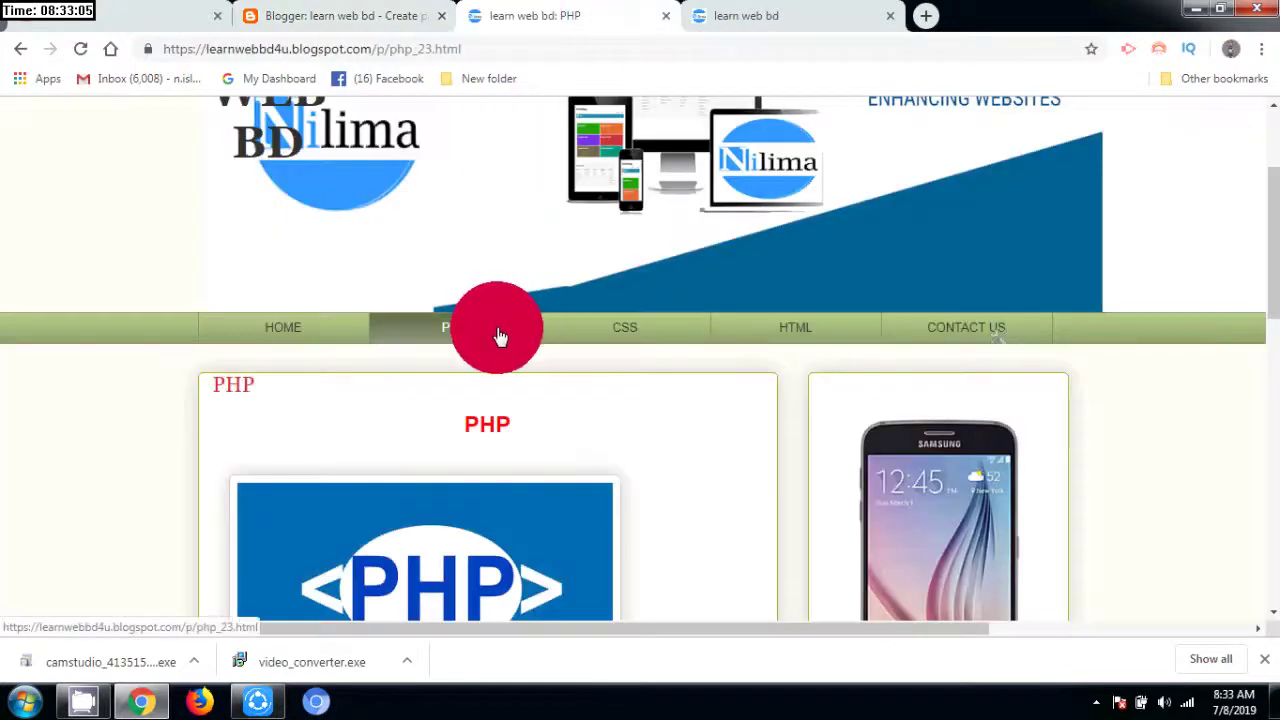
click(308, 16)
click(252, 180)
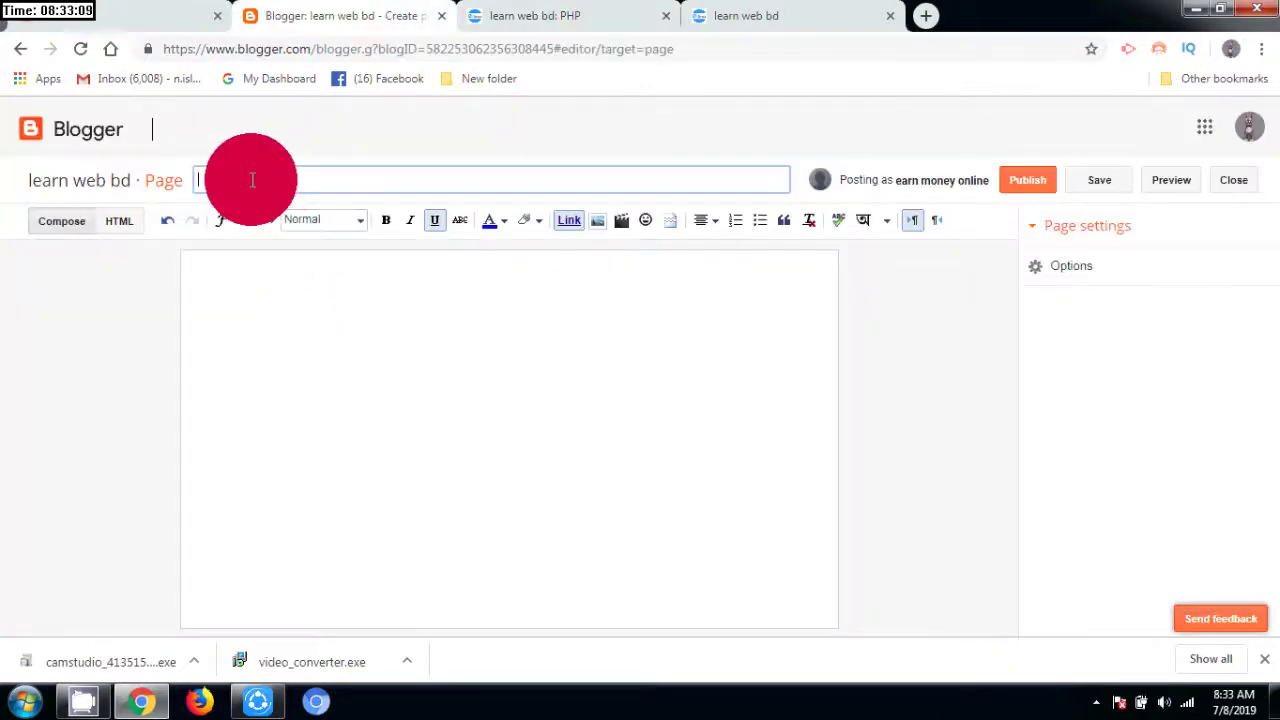
text(C)
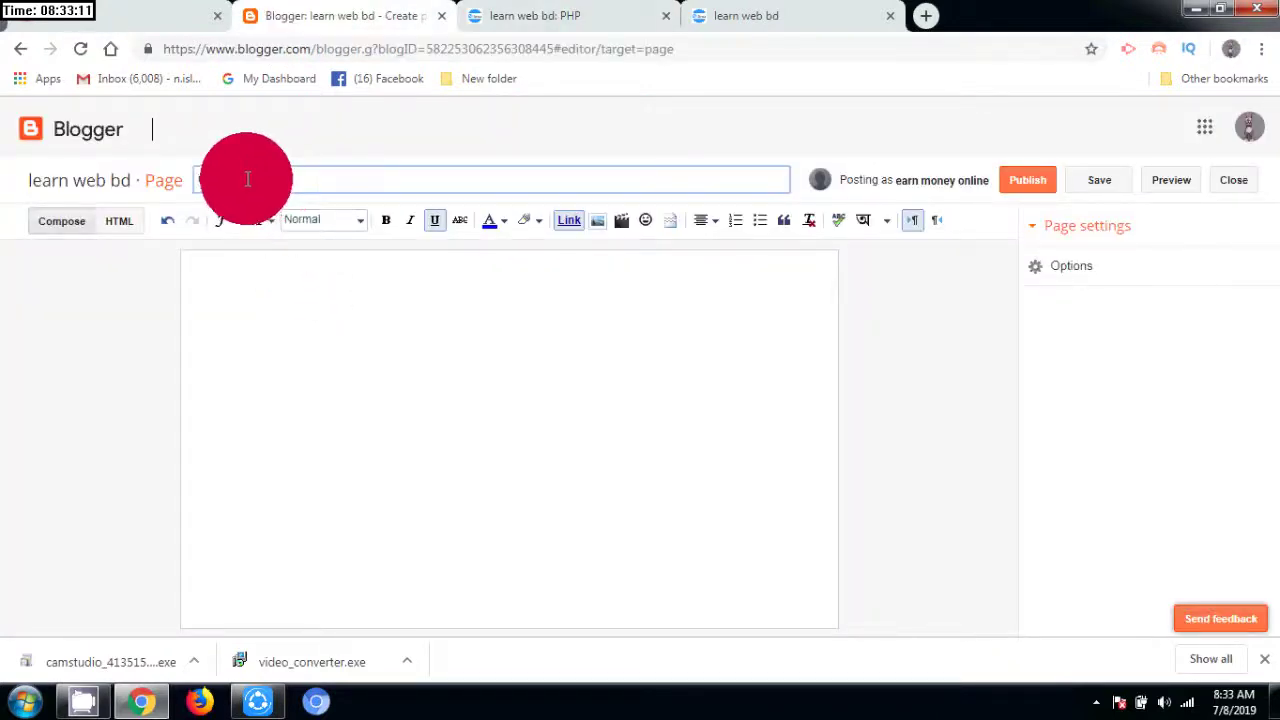
text(SS)
Enter CSS as the page's body text and set its font size to Largest.
click(310, 276)
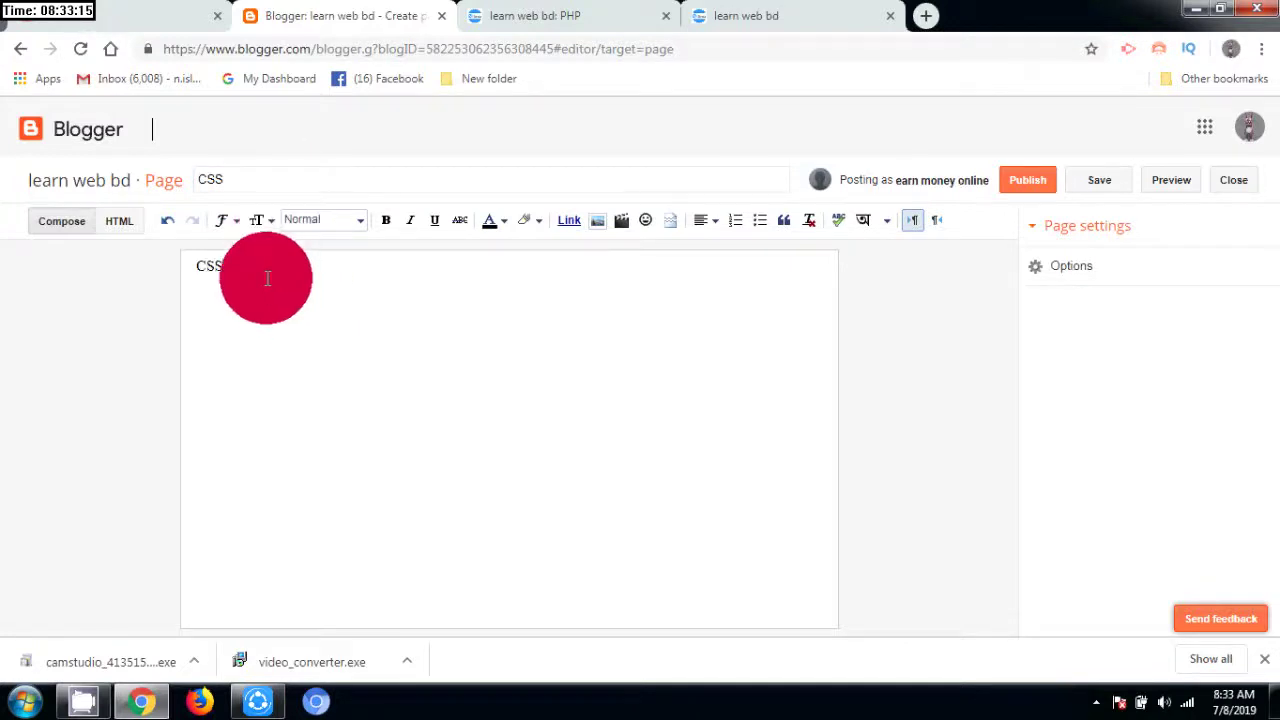
key(BackSpace)
key(BackSpace)
key(BackSpace)
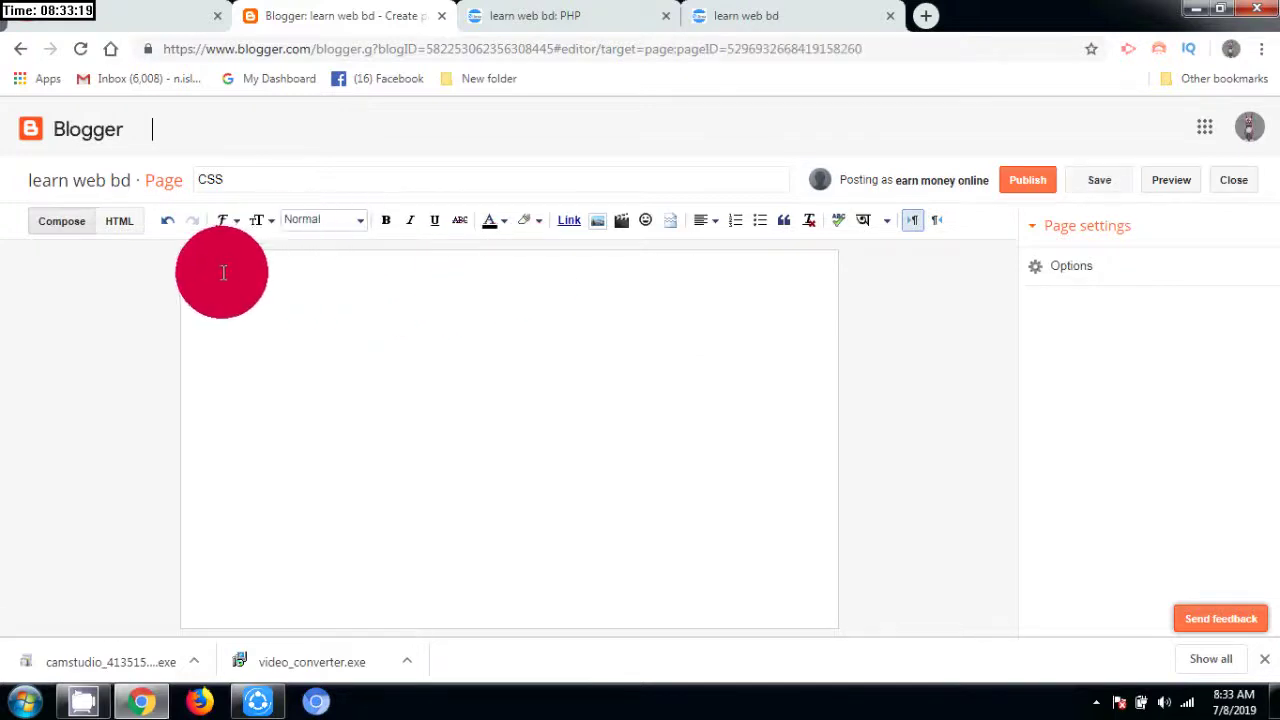
click(268, 223)
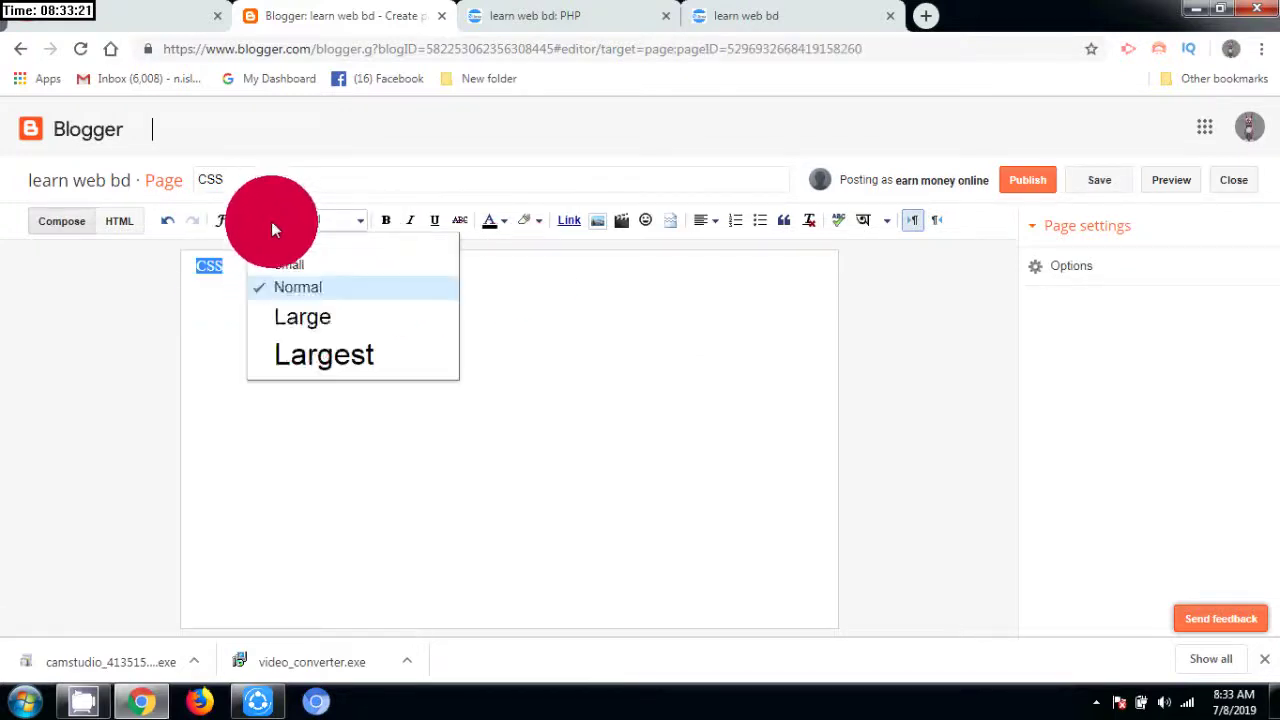
click(309, 360)
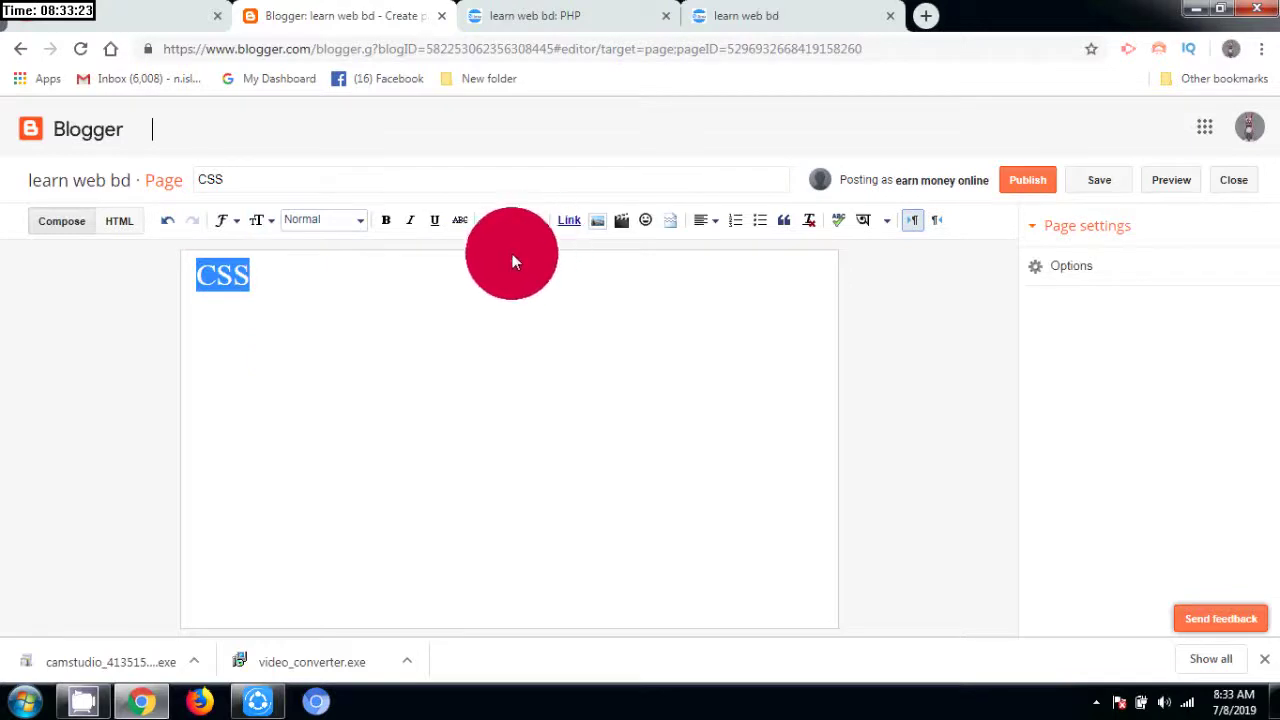
Insert the blue CSS image below the heading and set its size to Large.
click(599, 227)
click(590, 405)
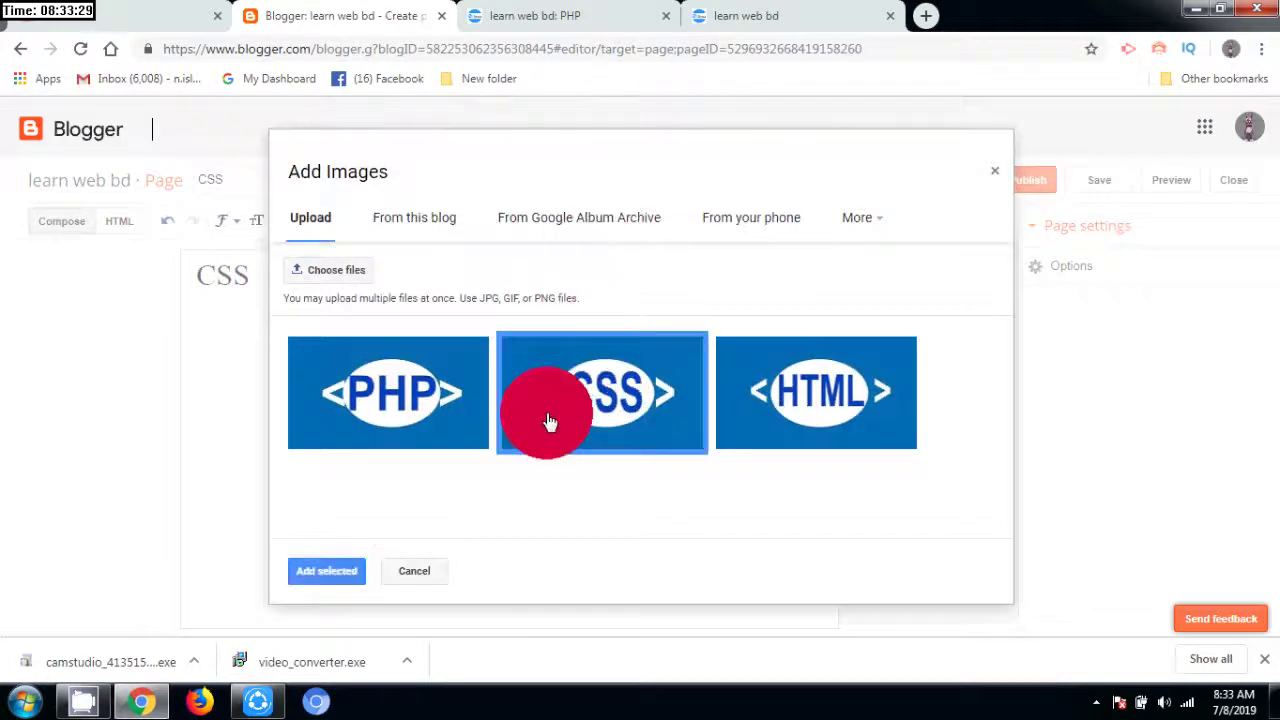
click(313, 565)
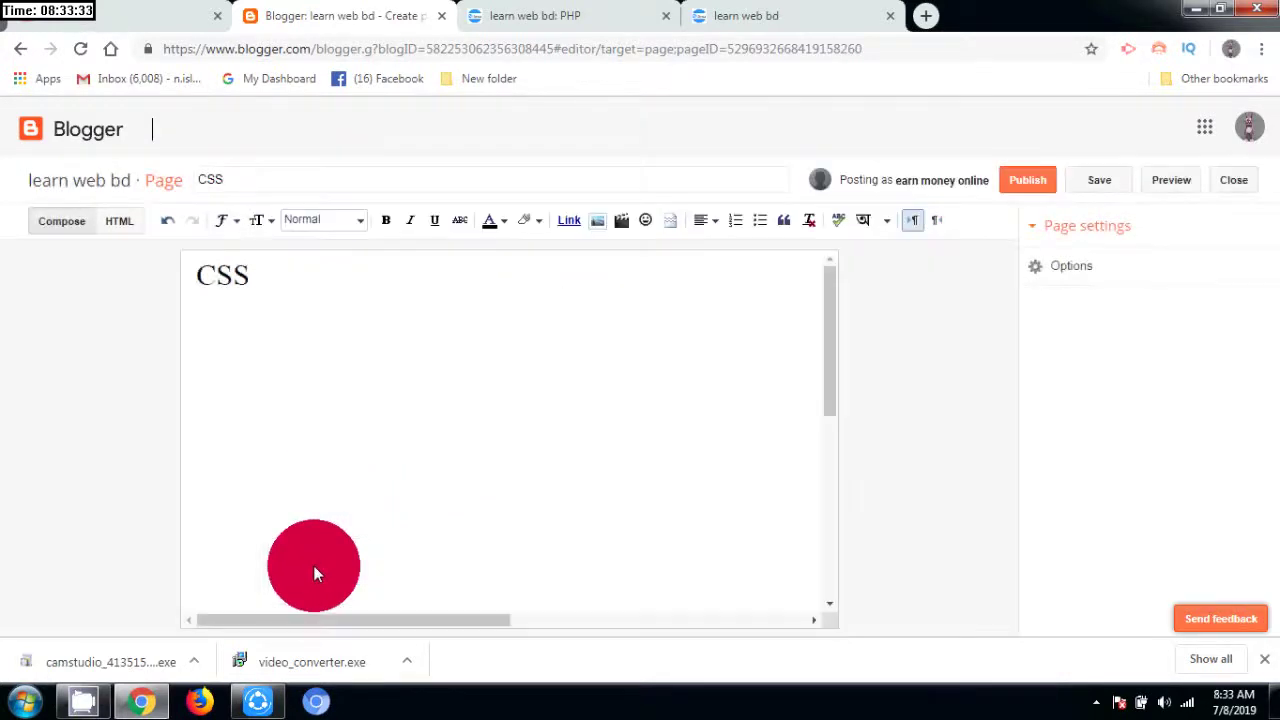
click(410, 470)
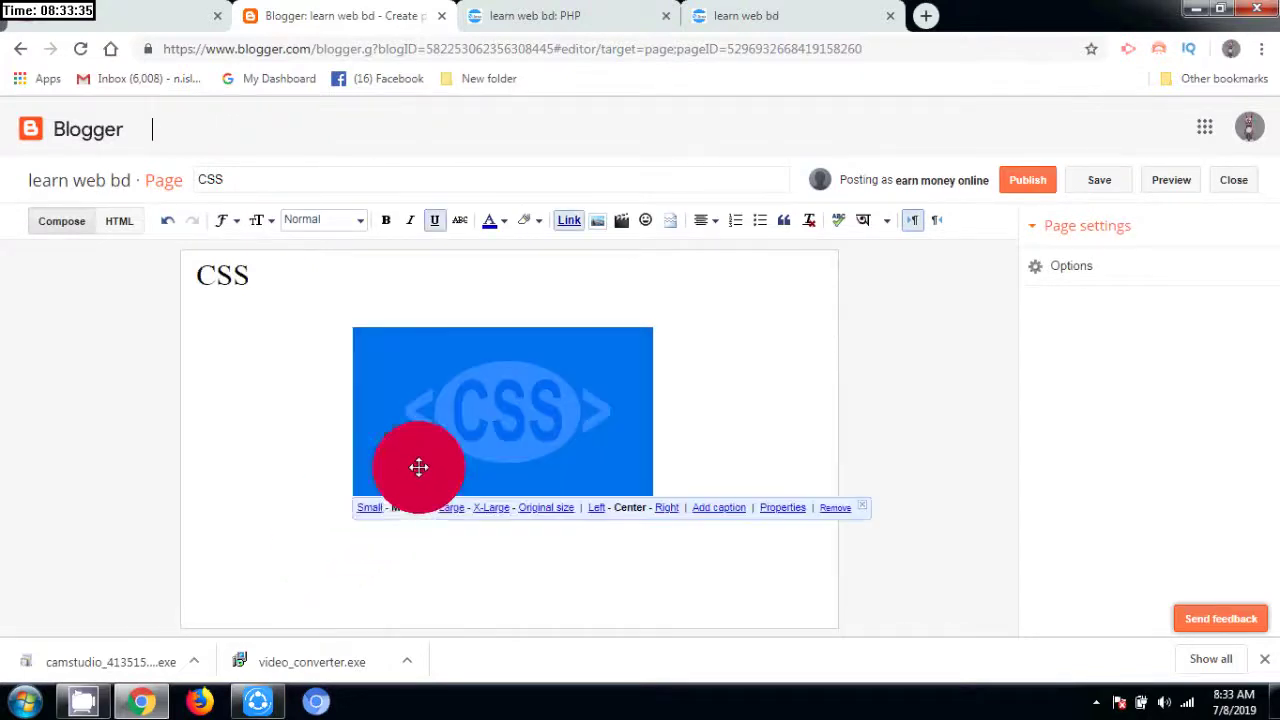
click(452, 514)
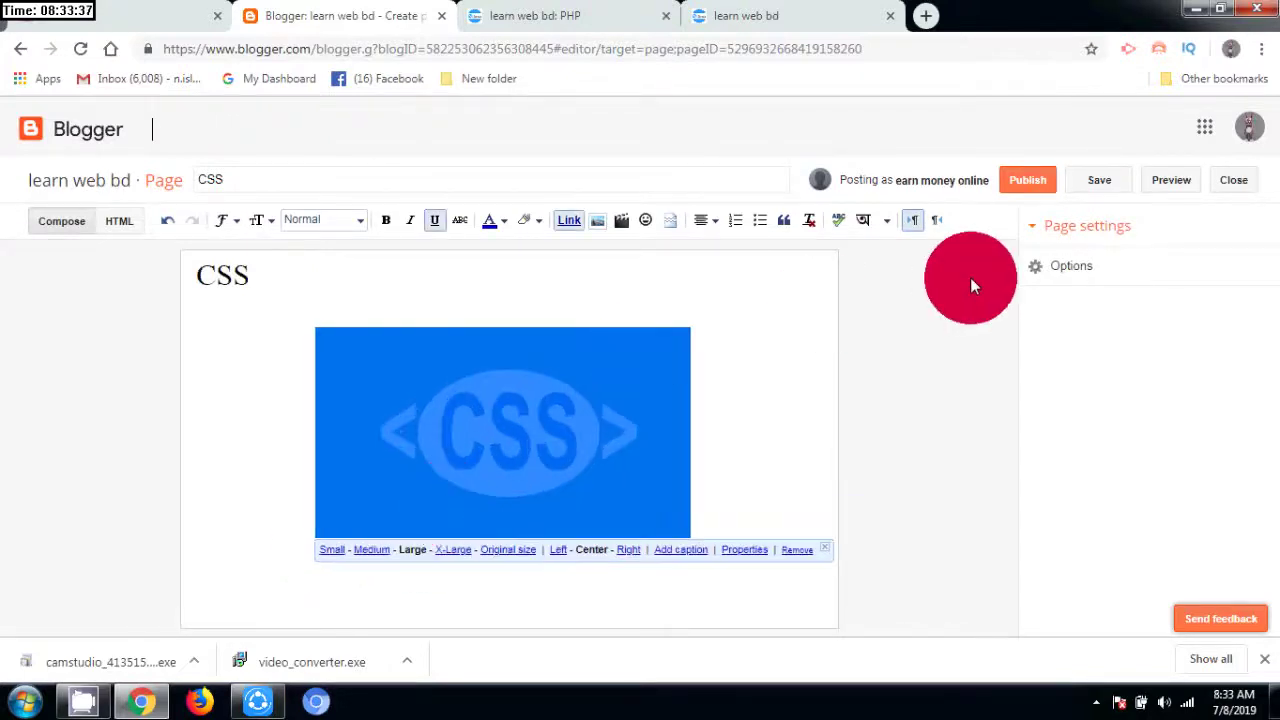
Publish the CSS page and copy its web address from the live page.
click(1028, 188)
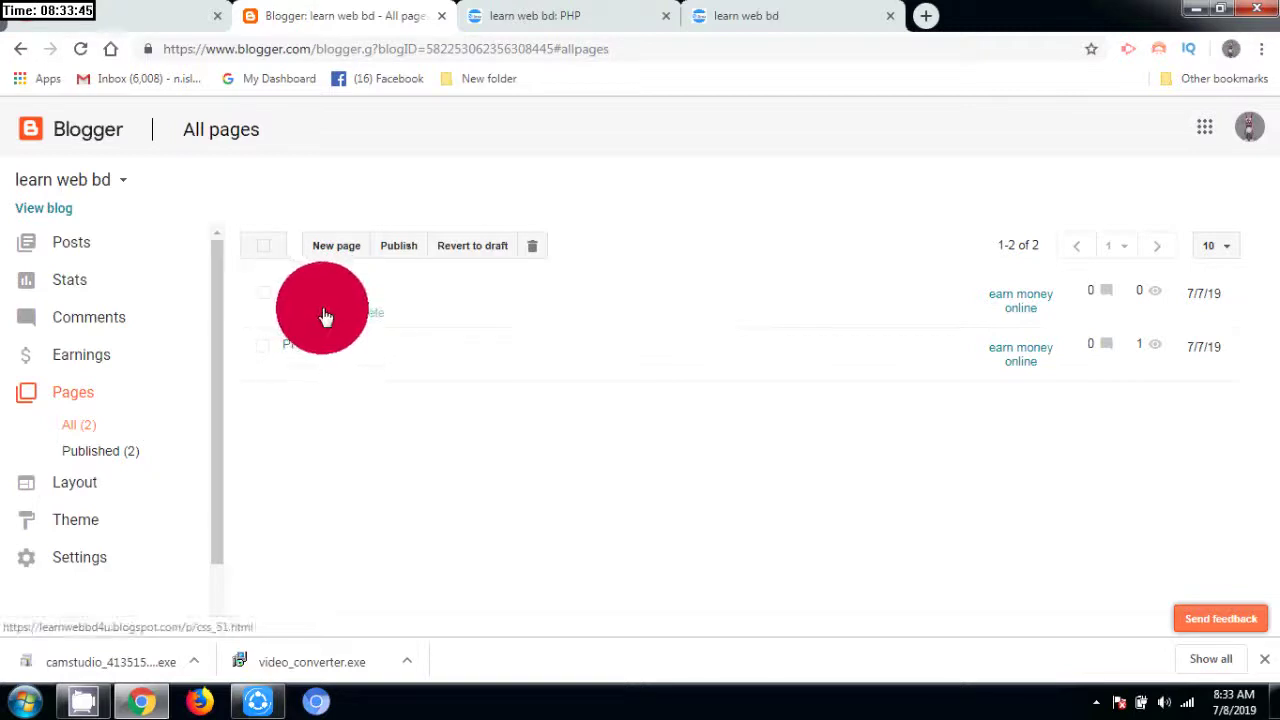
click(326, 317)
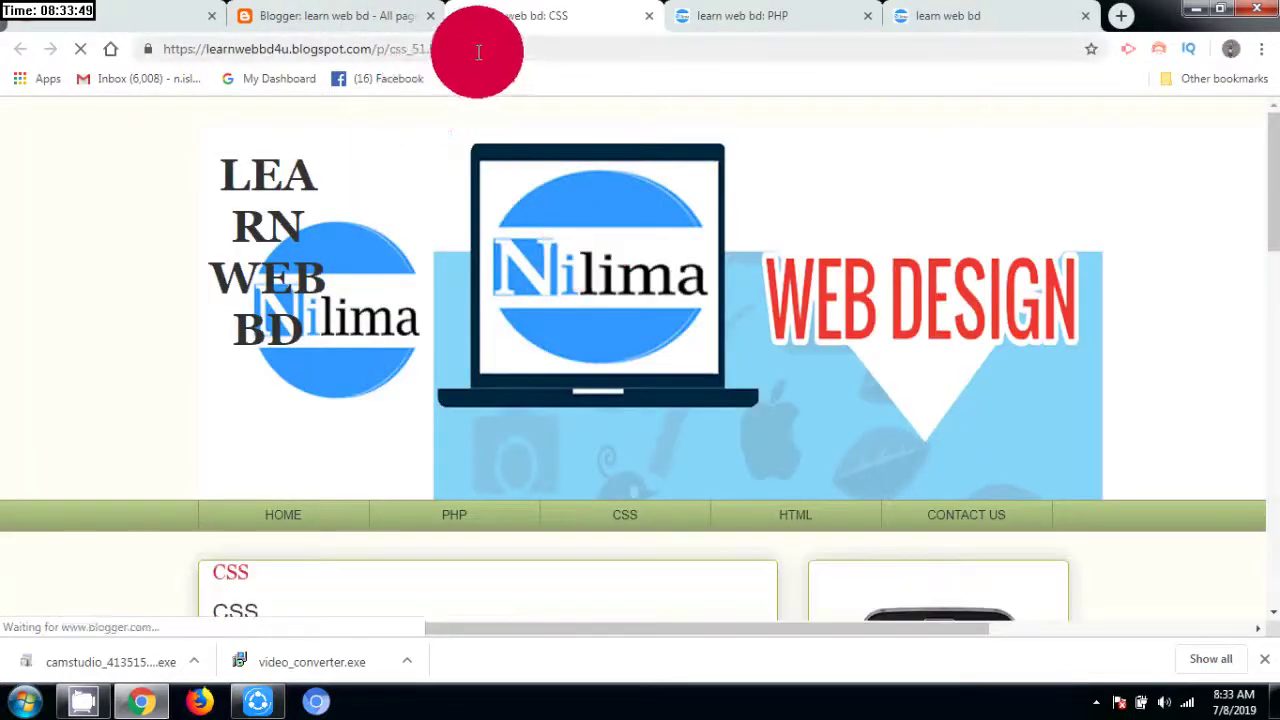
drag(465, 49, 163, 54)
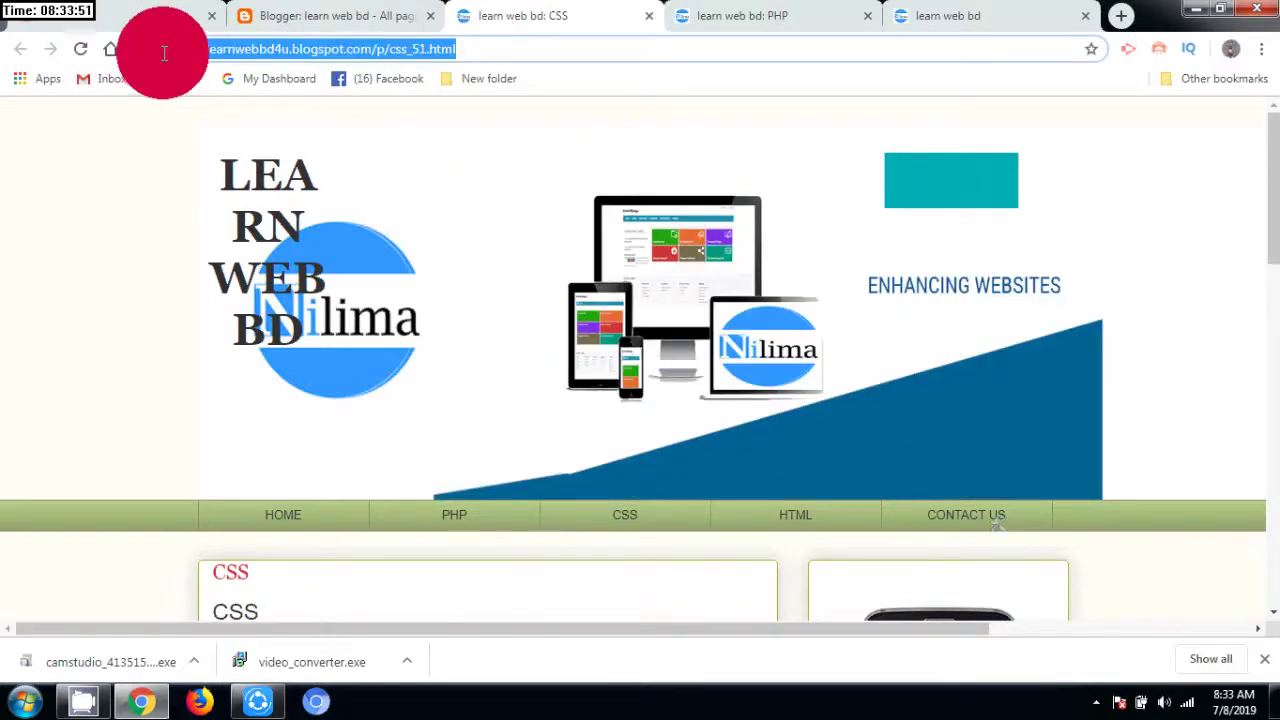
right_click(215, 51)
click(248, 118)
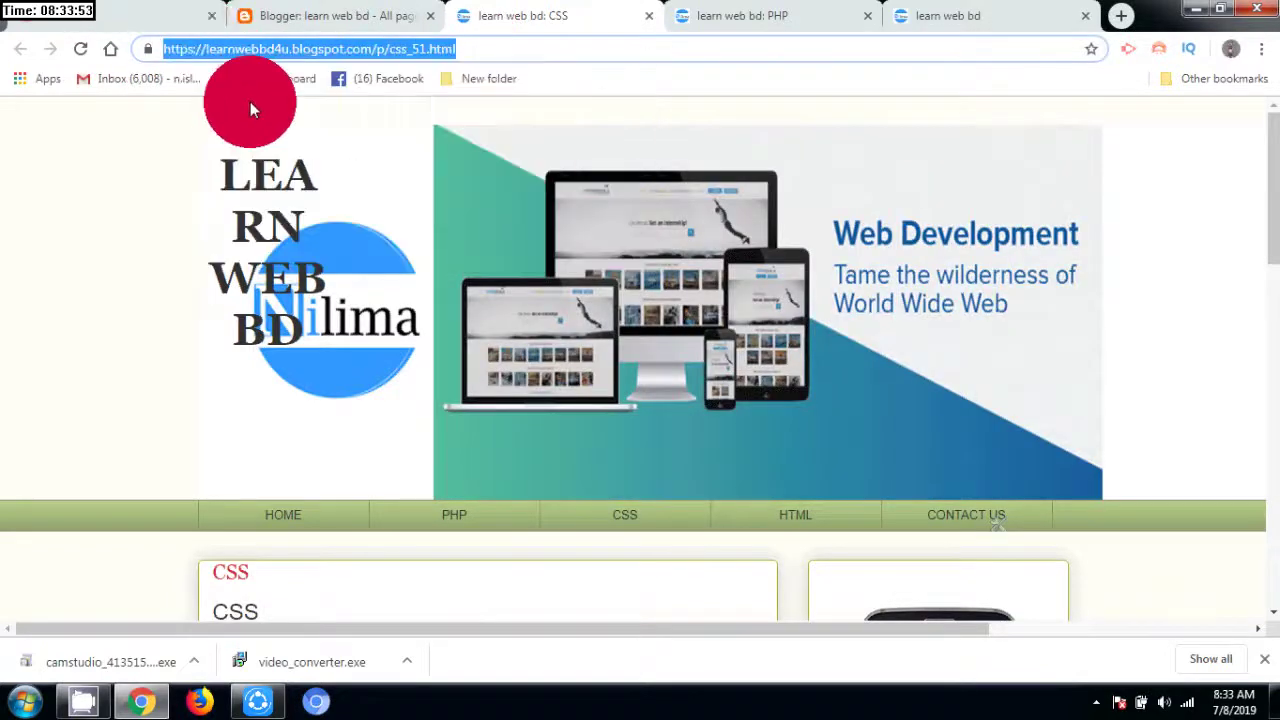
click(271, 20)
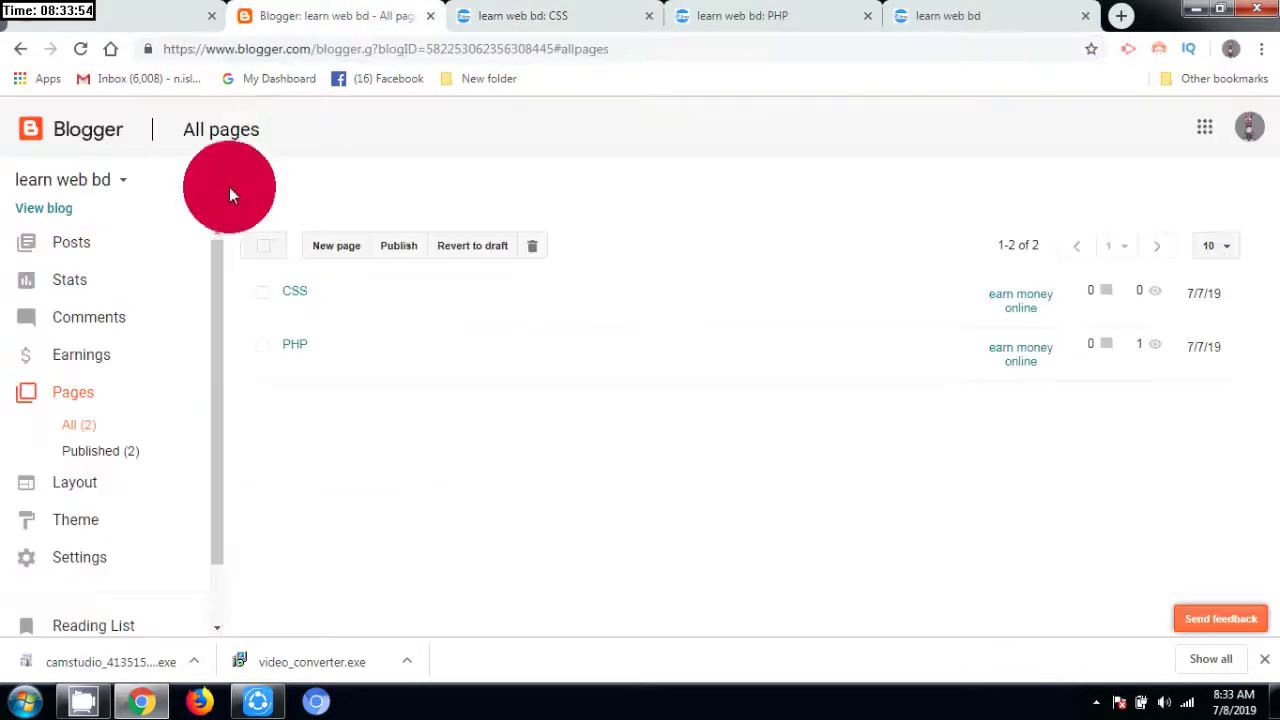
click(86, 484)
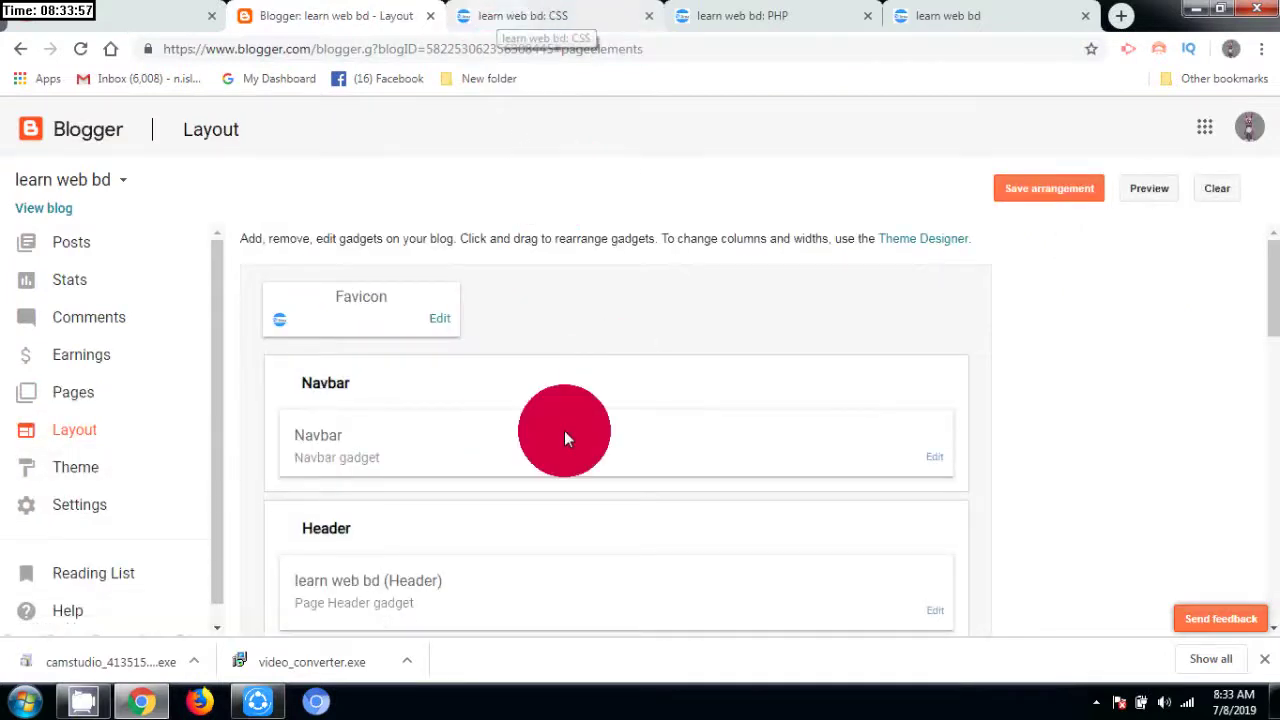
scroll(583, 530, down, 2)
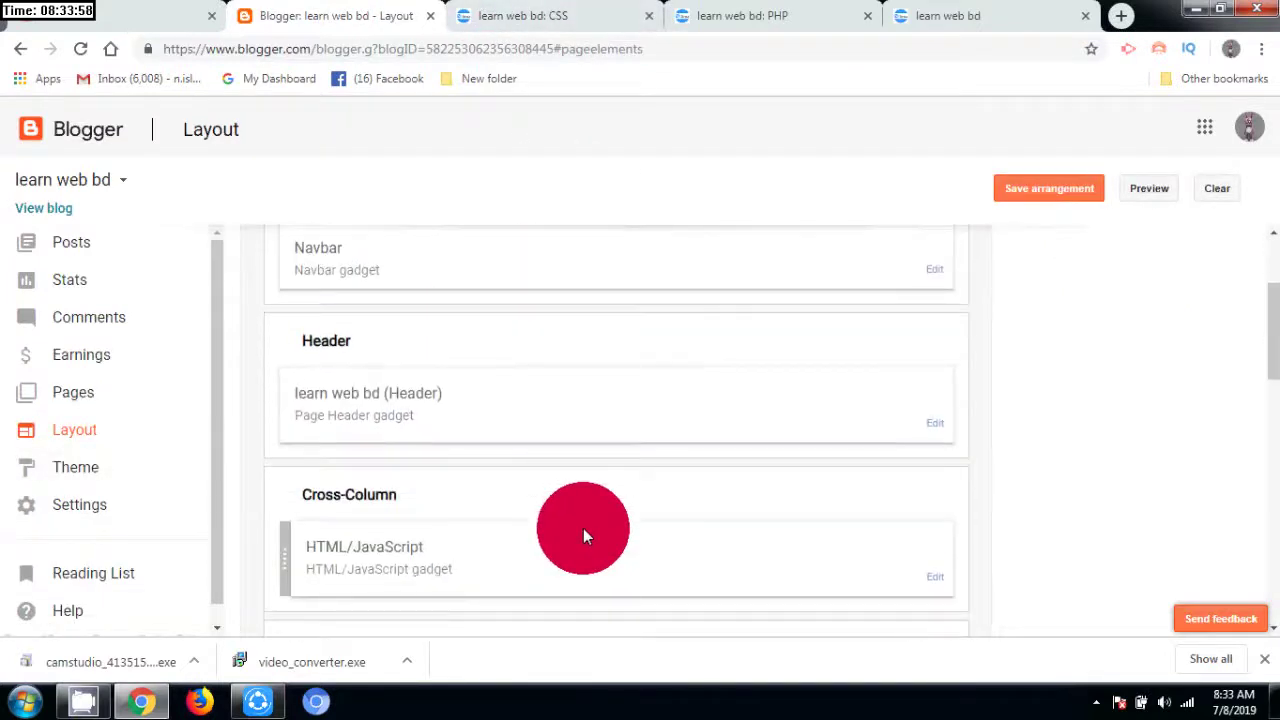
click(935, 577)
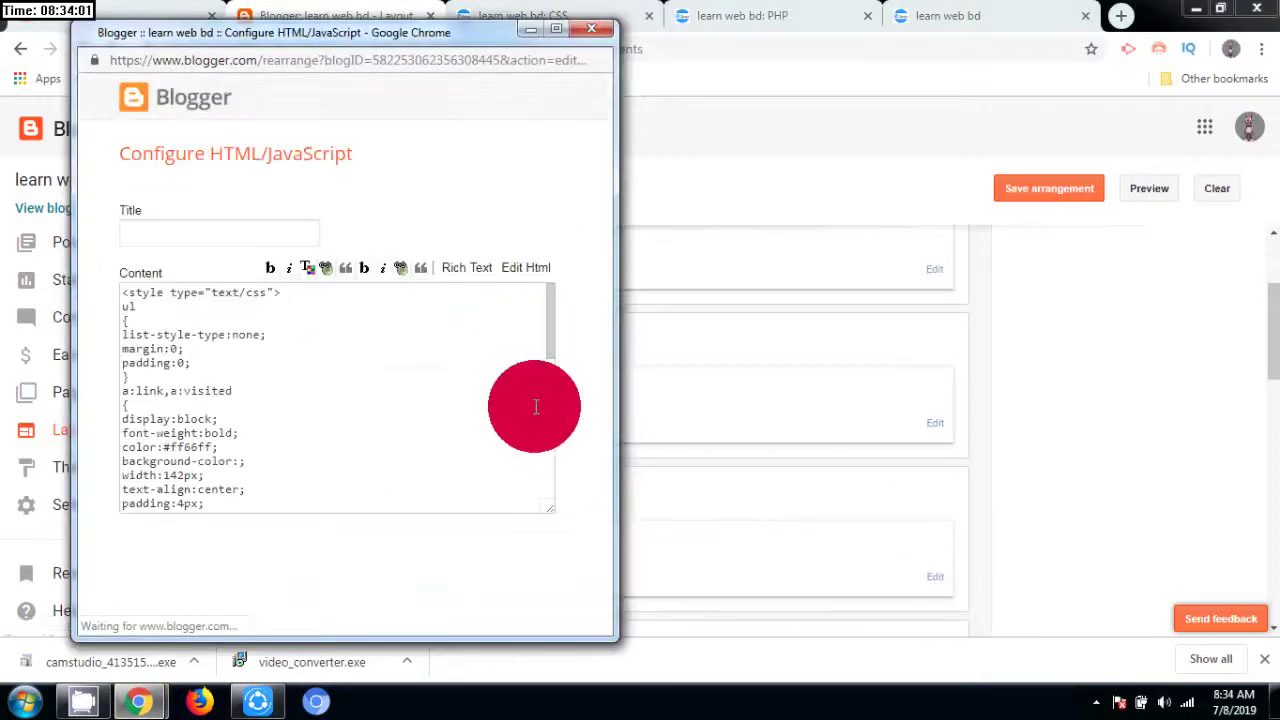
drag(550, 336, 543, 483)
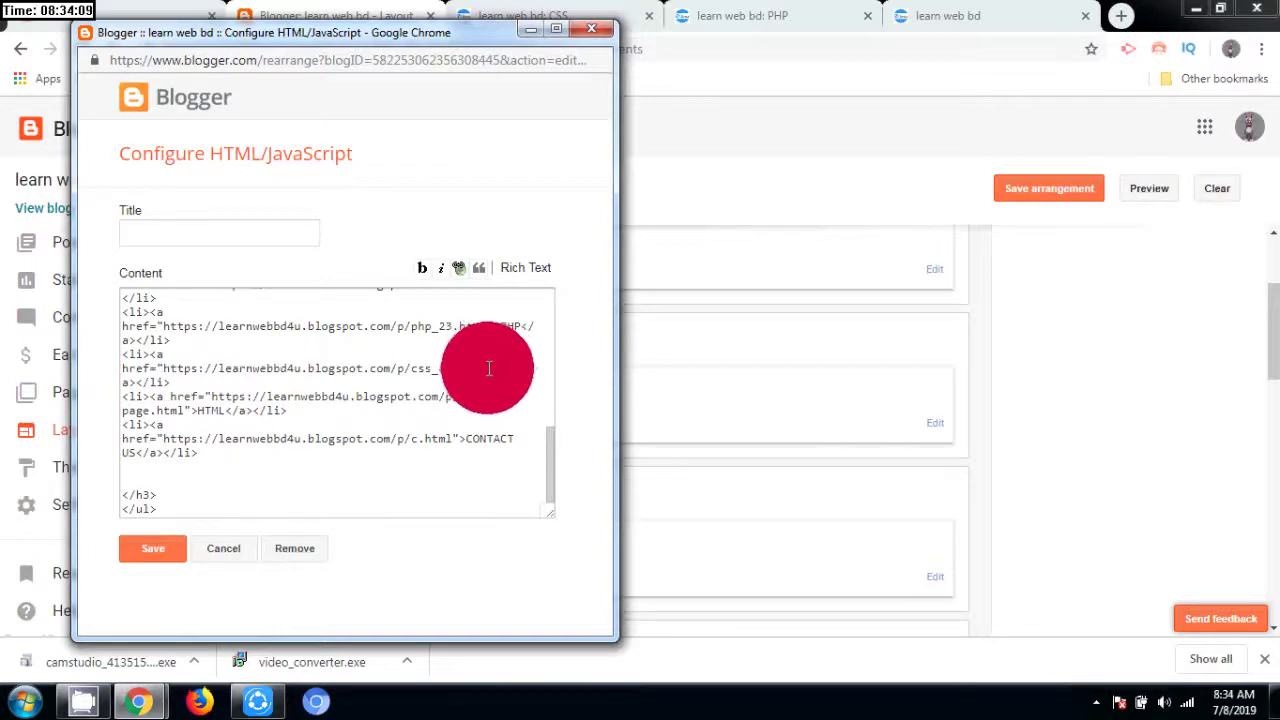
drag(488, 368, 174, 374)
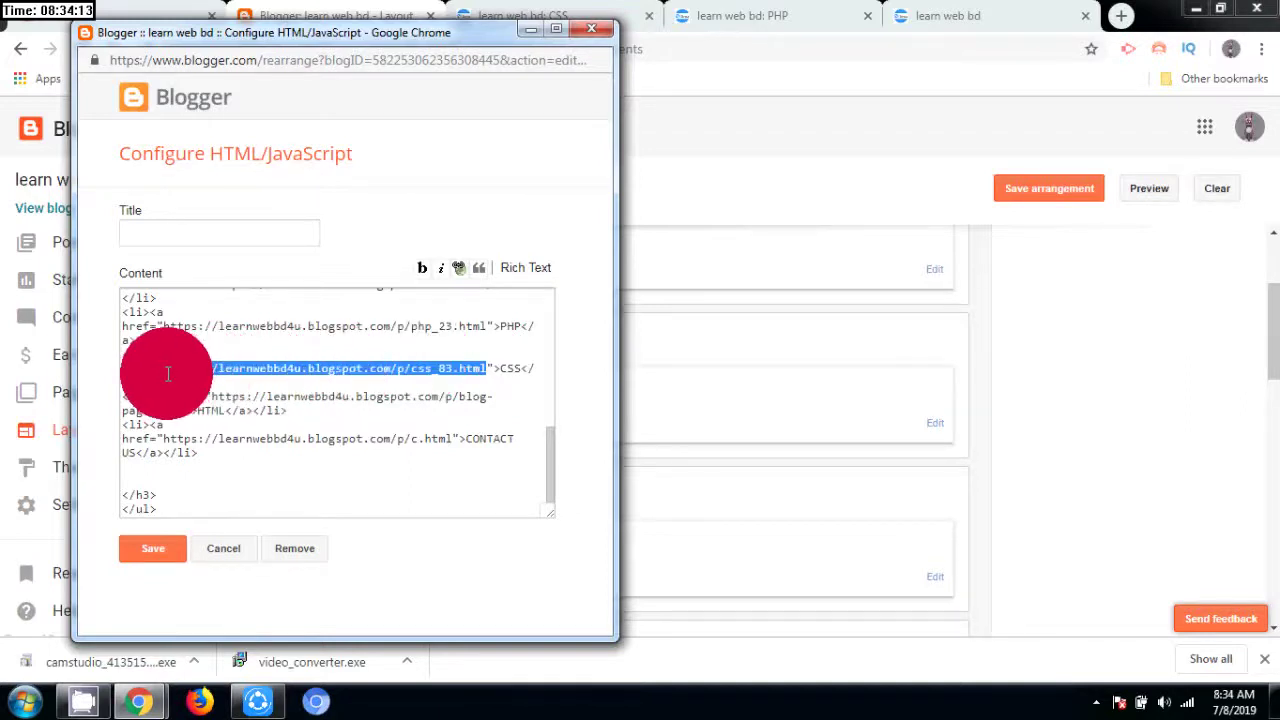
right_click(176, 370)
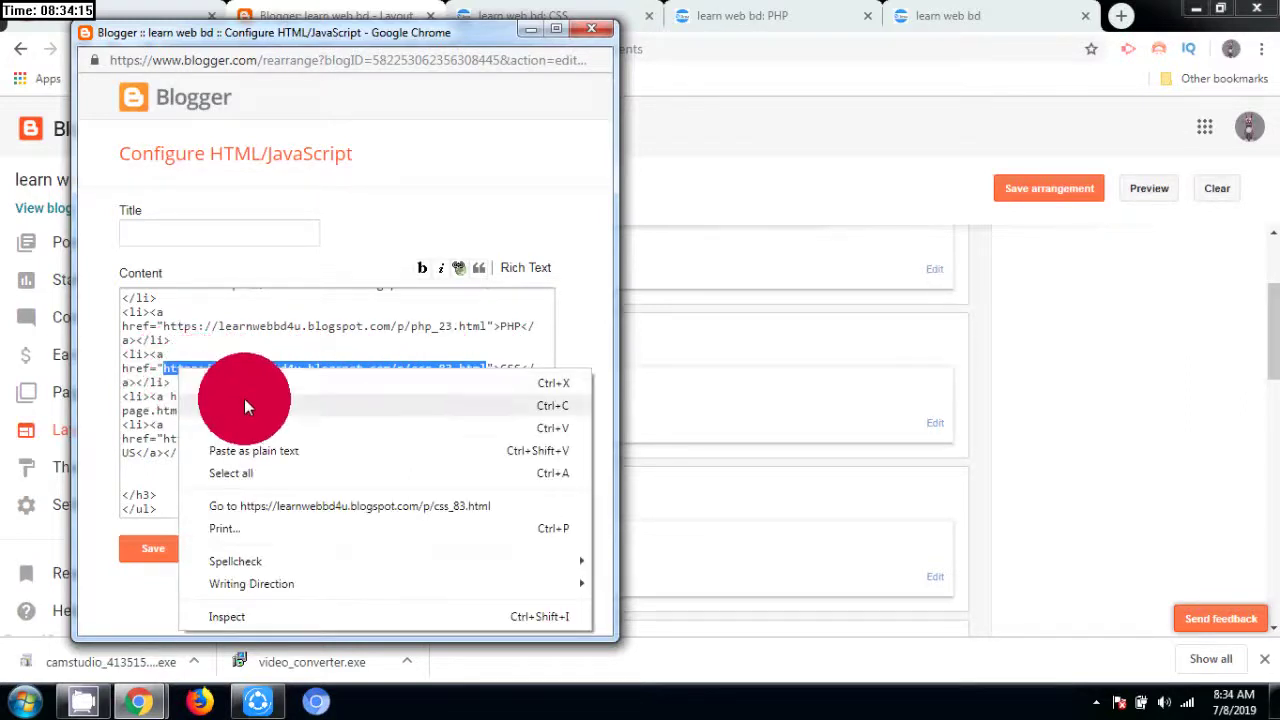
click(259, 426)
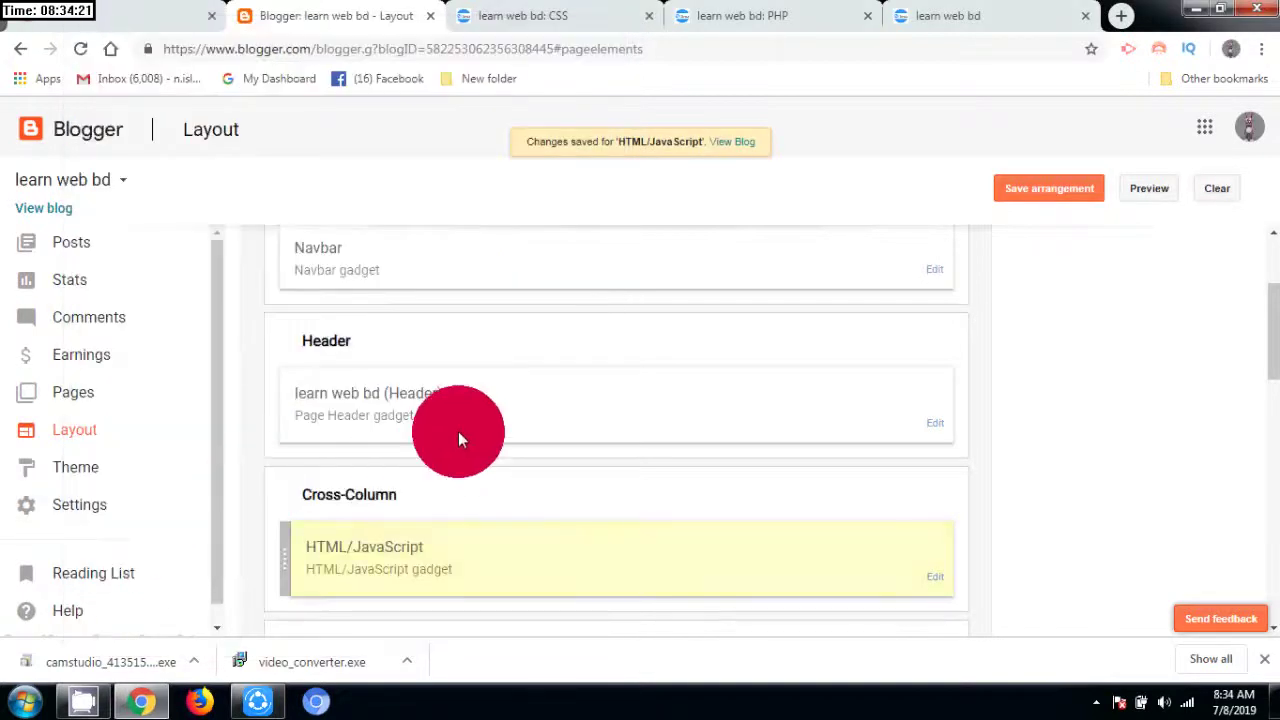
click(1032, 195)
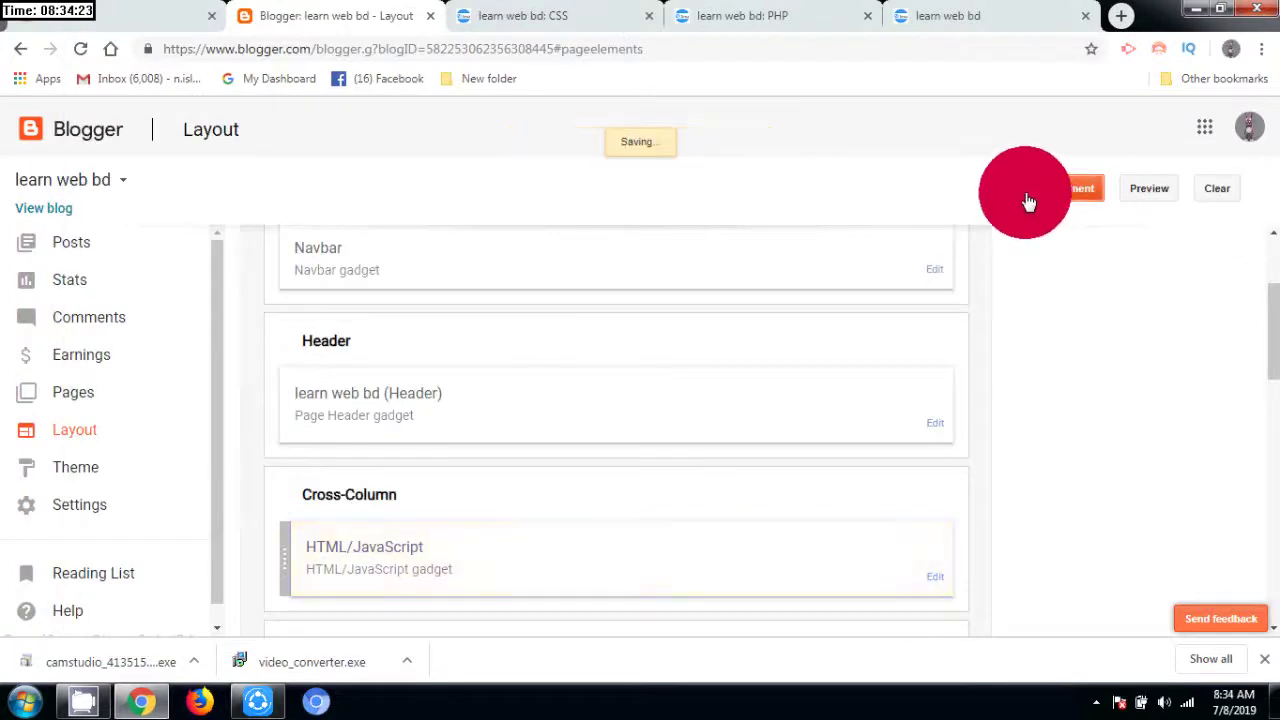
Reload the live CSS page and check the blog's PHP, CSS and HOME menu links.
click(502, 24)
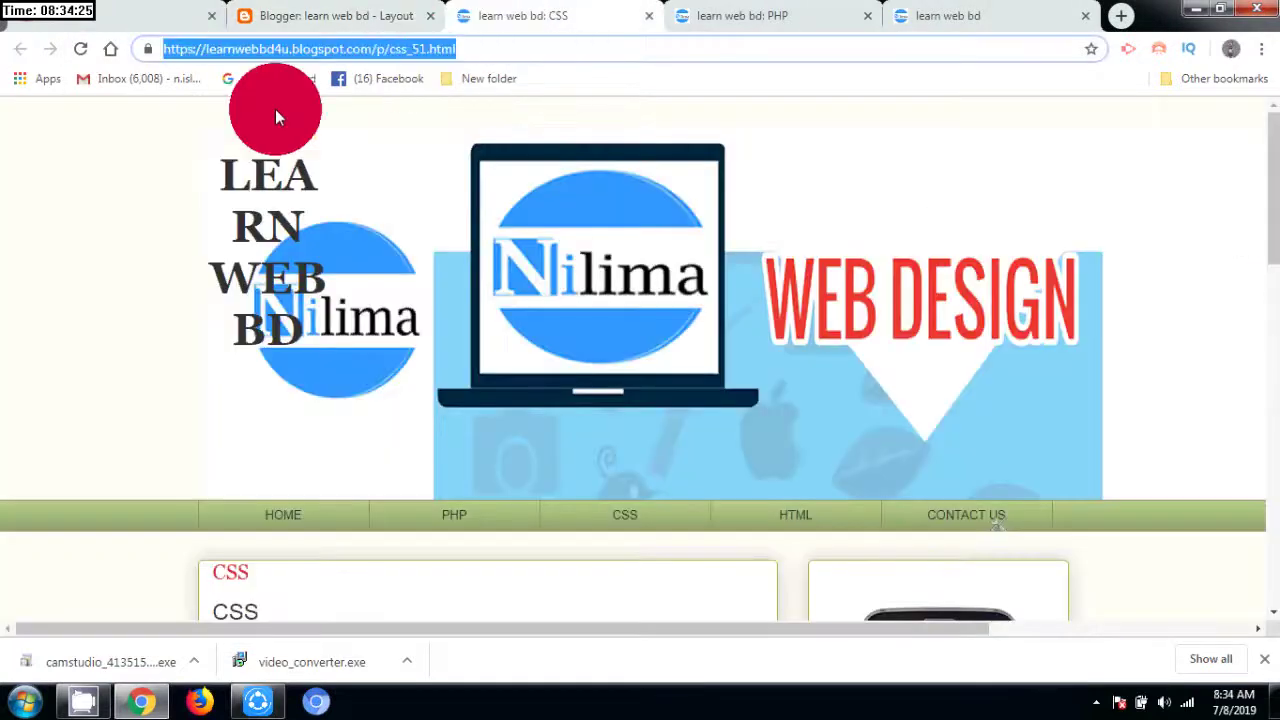
click(78, 49)
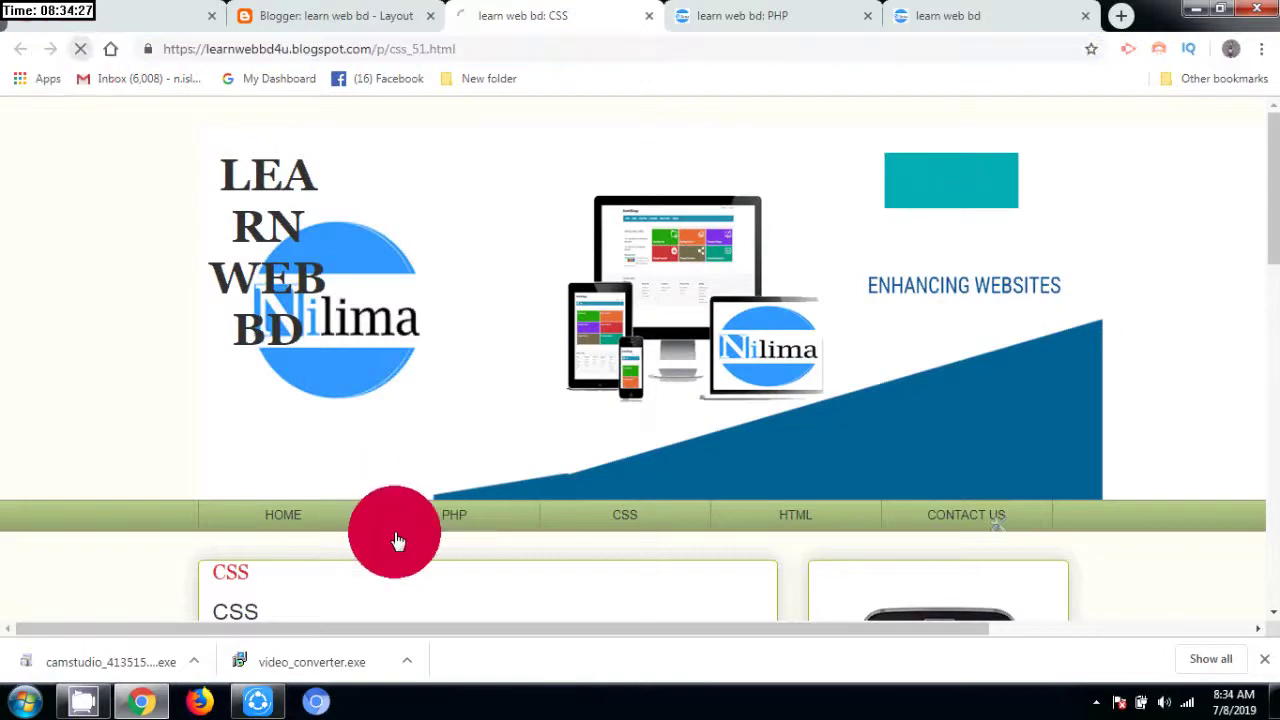
scroll(642, 527, down, 3)
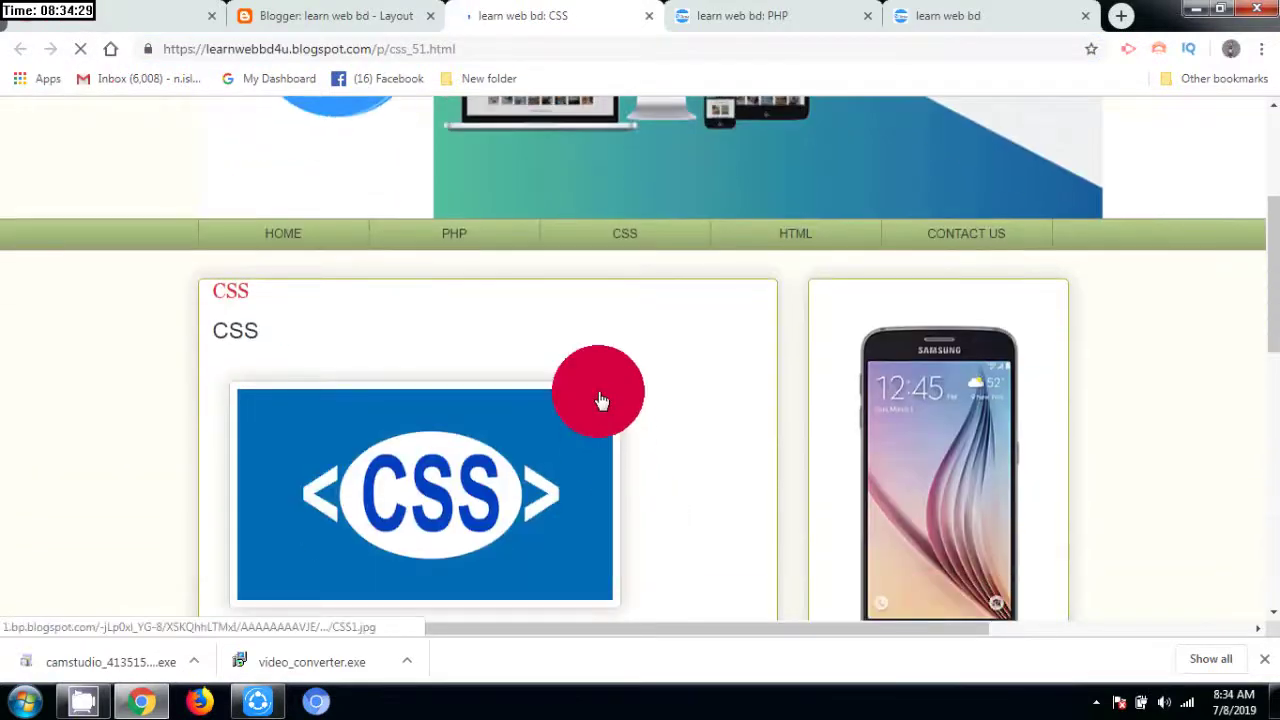
click(465, 238)
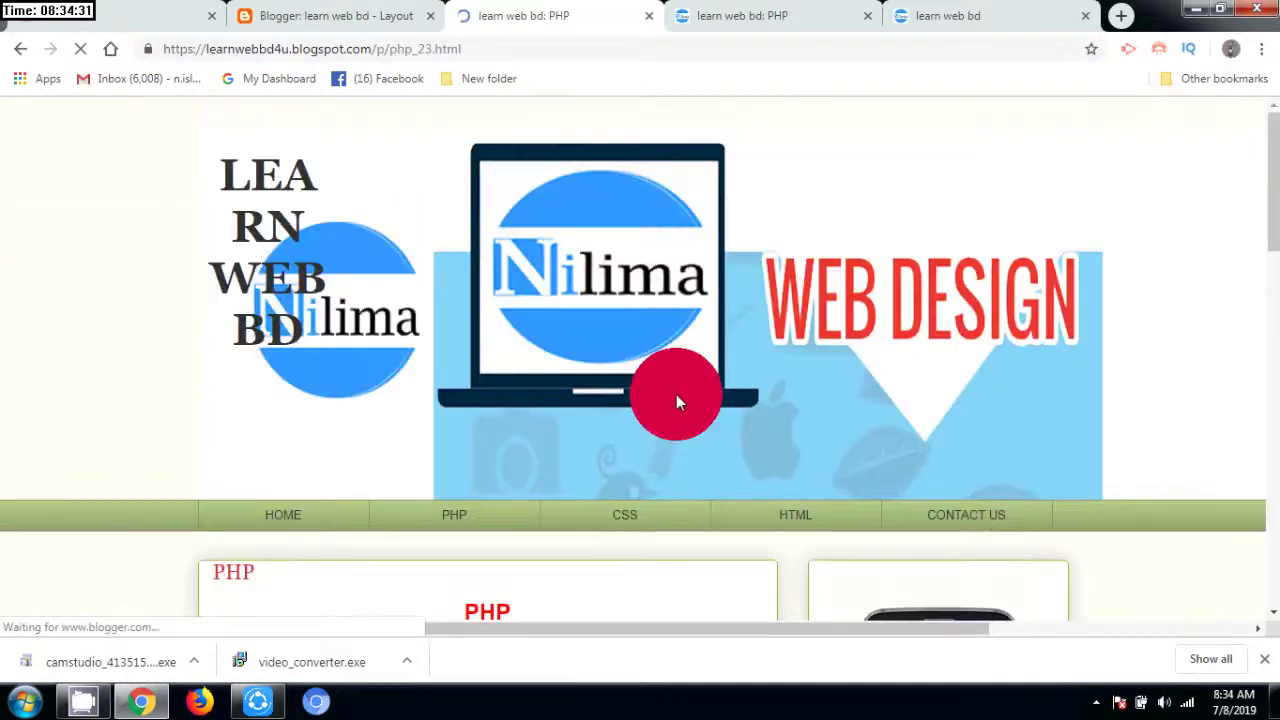
scroll(676, 398, down, 4)
click(623, 139)
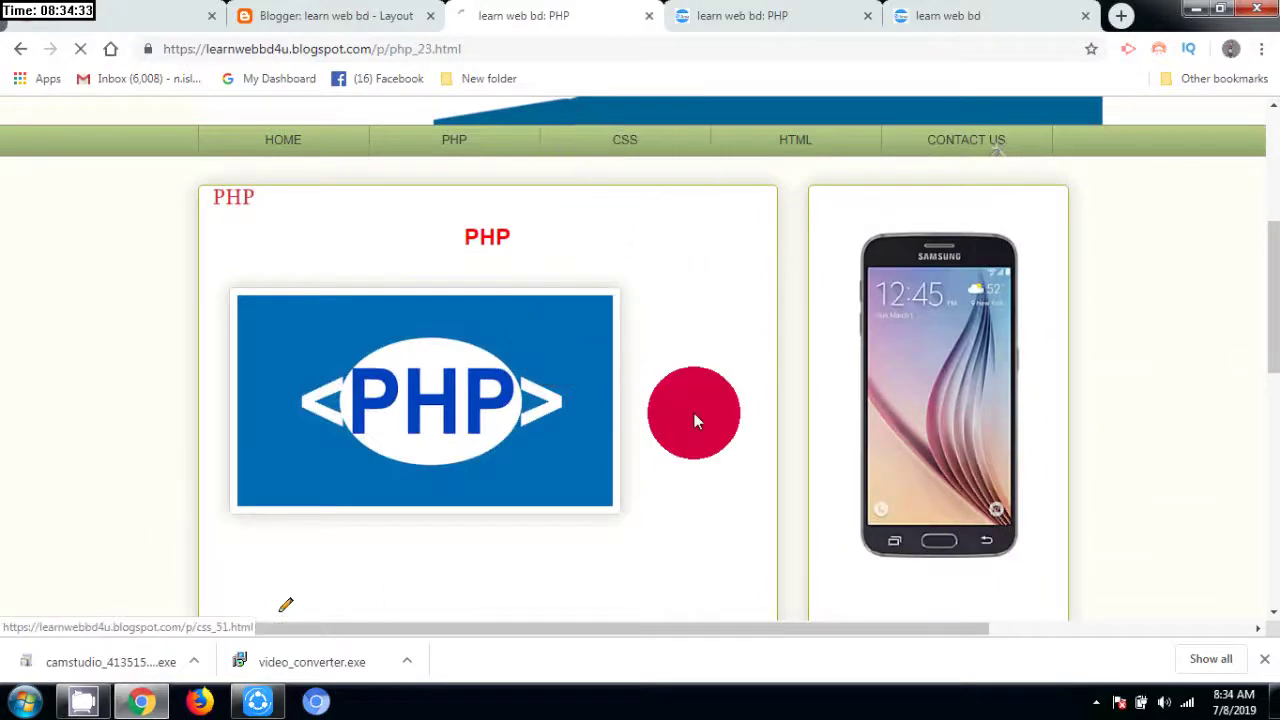
scroll(512, 468, down, 4)
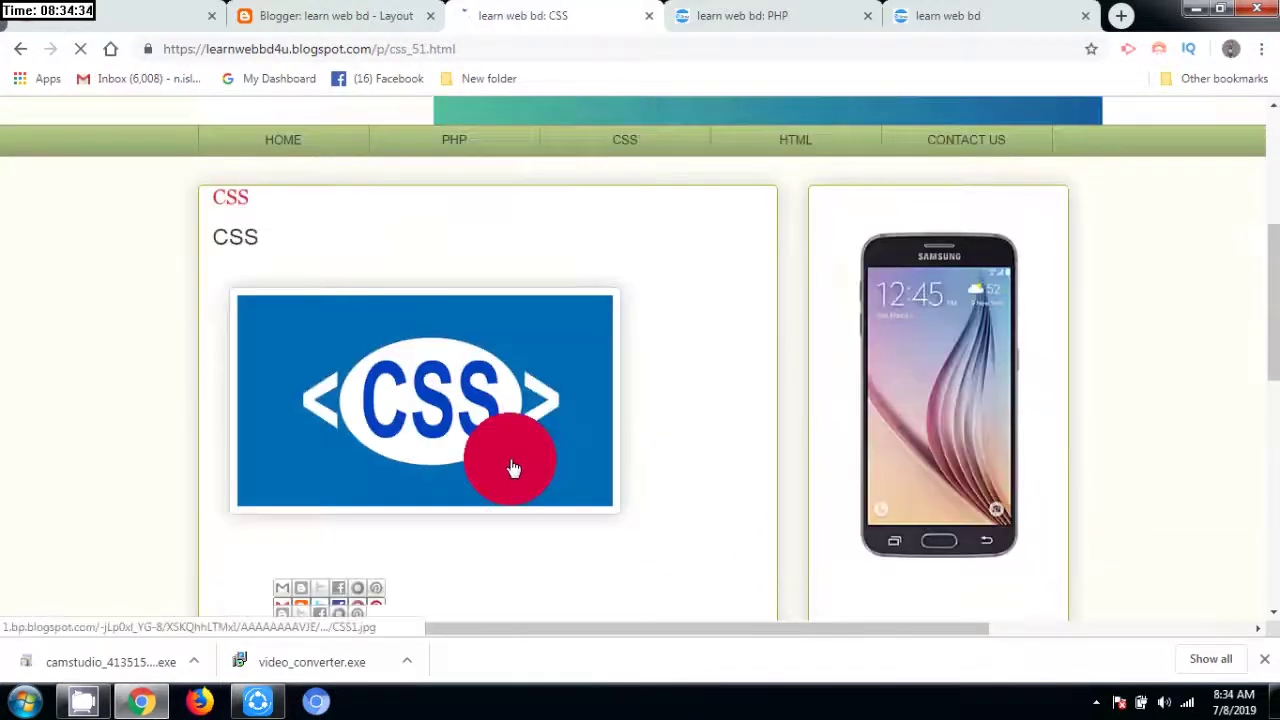
click(303, 152)
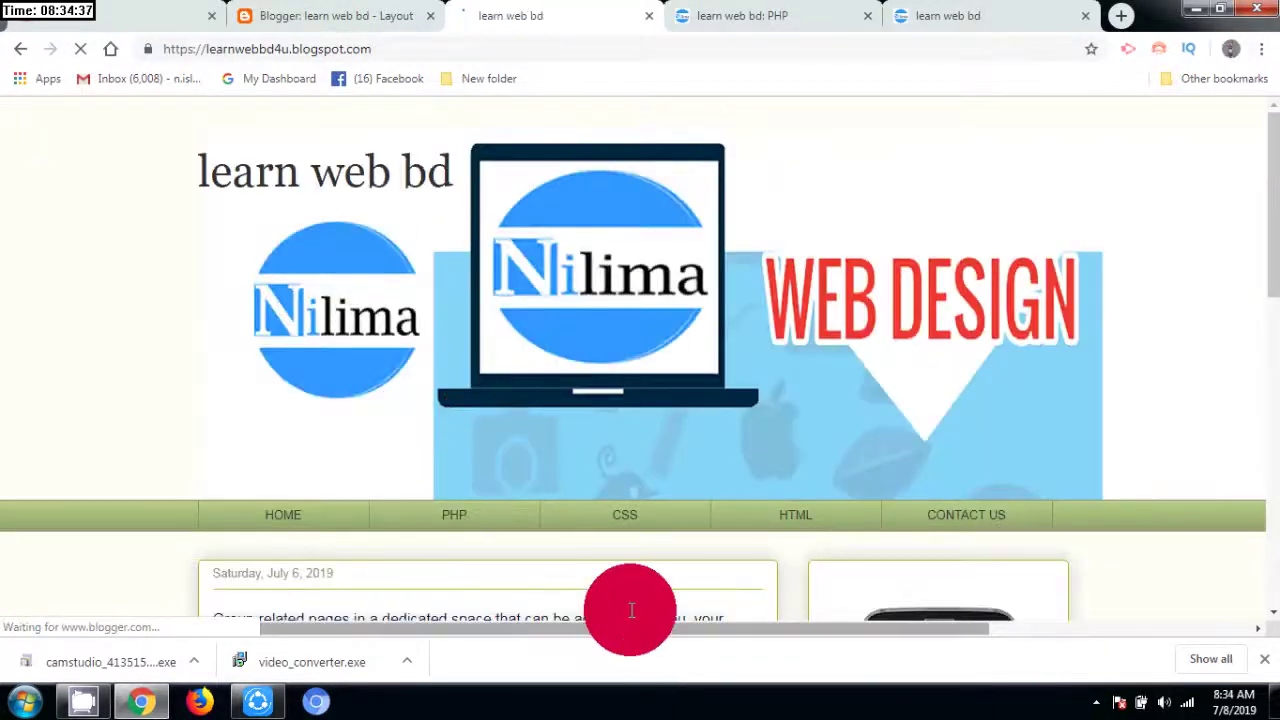
scroll(667, 594, down, 3)
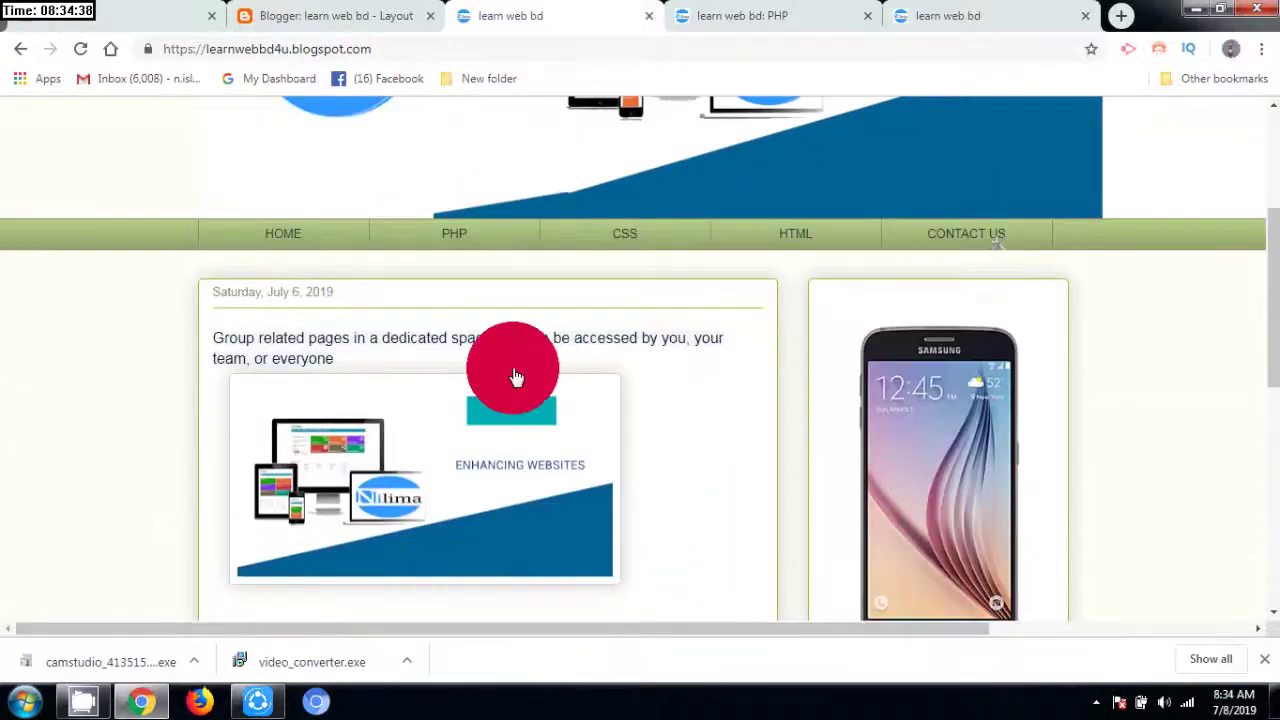
Create a new Blogger page and title it HTML.
click(340, 18)
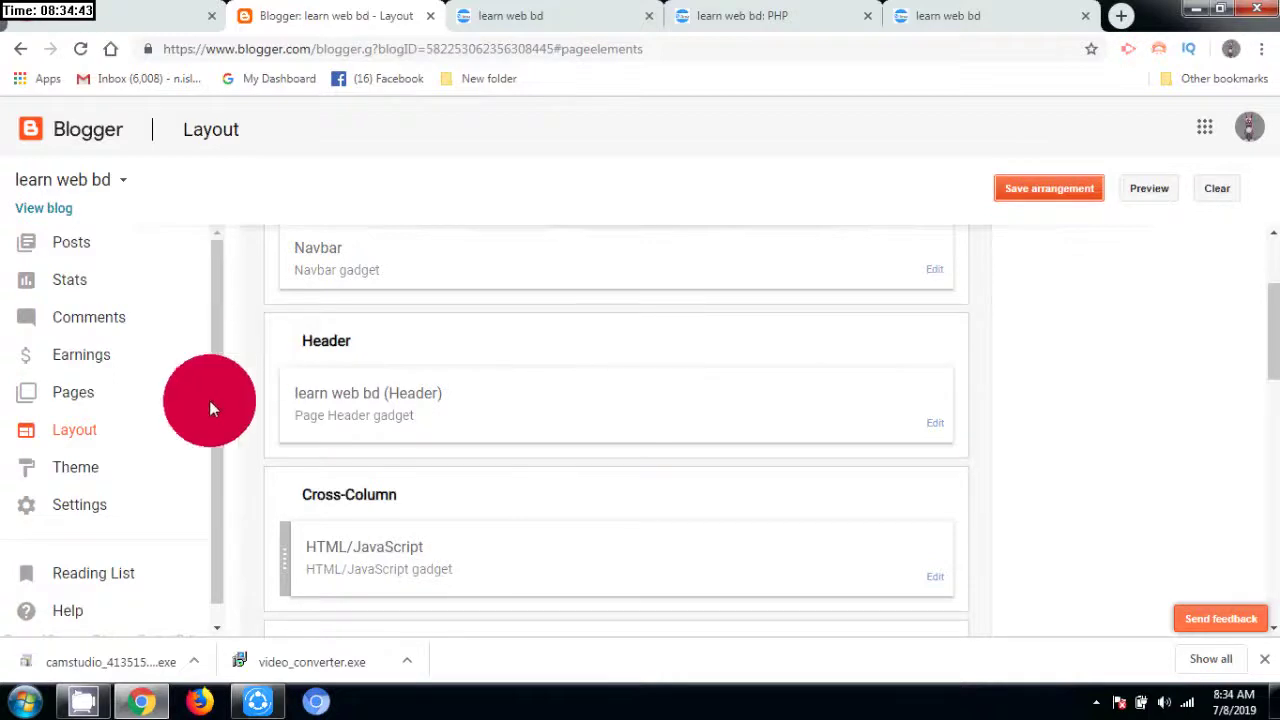
click(512, 15)
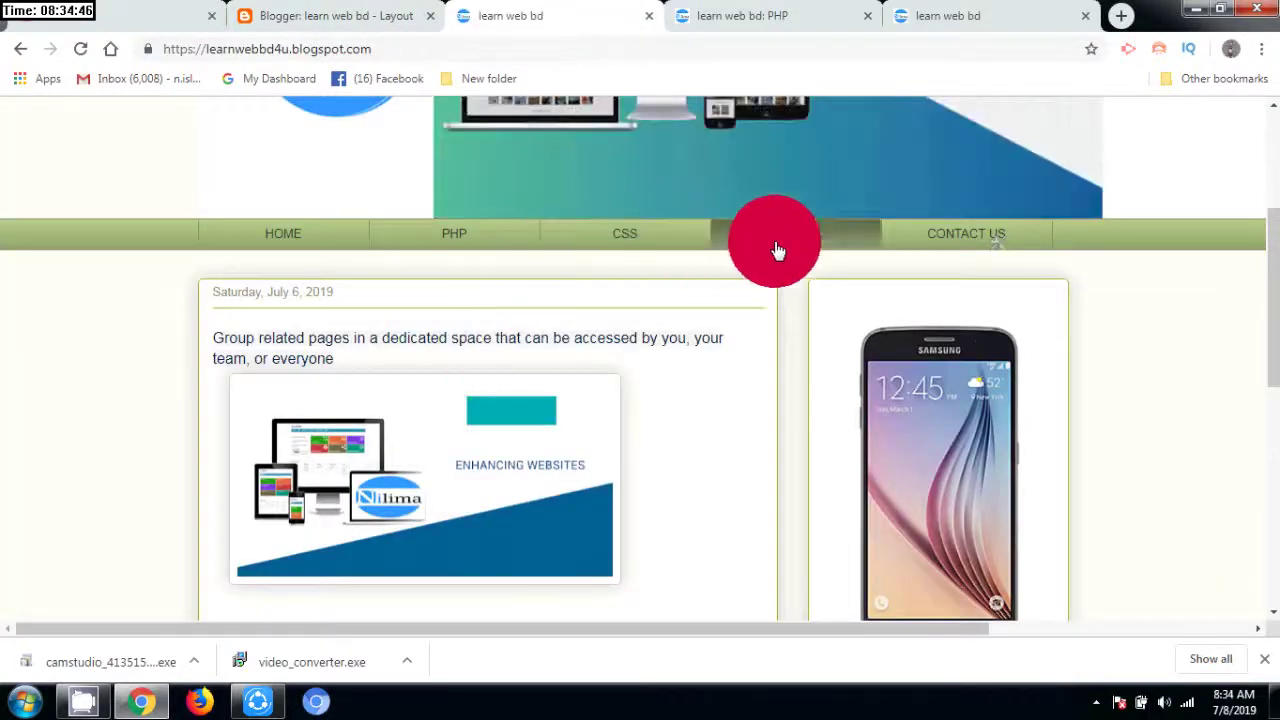
click(340, 16)
click(73, 400)
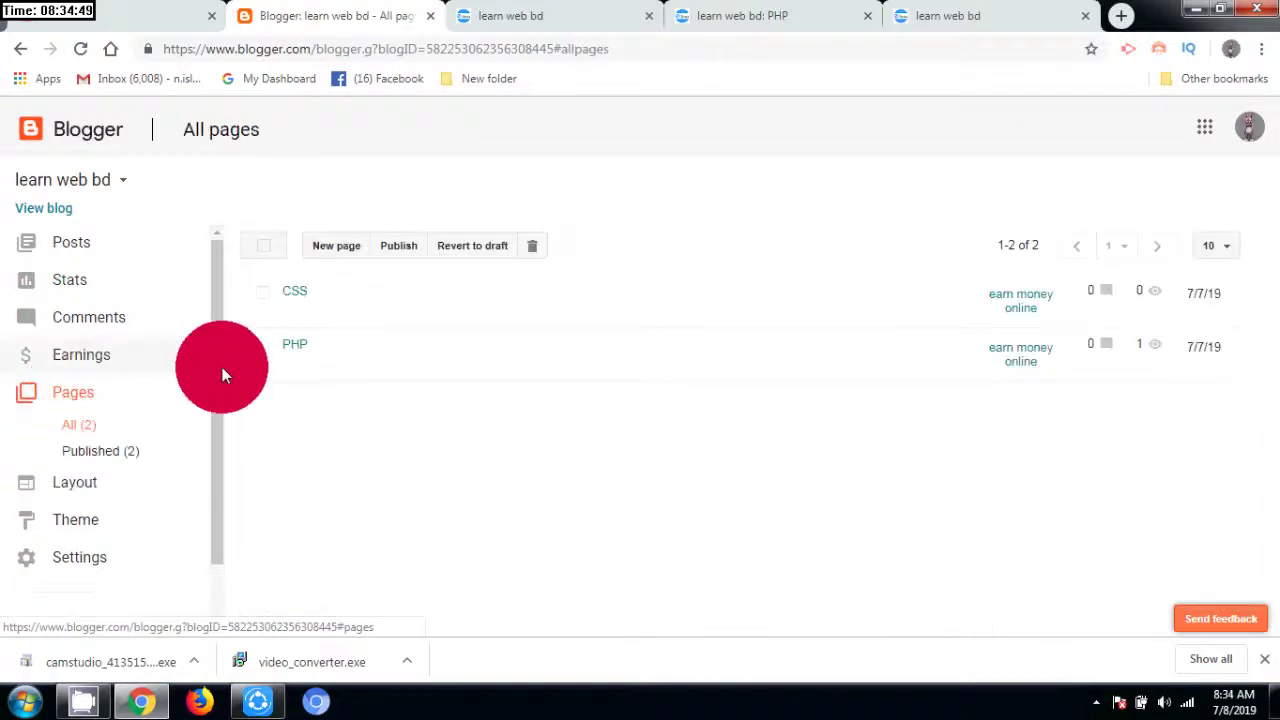
click(335, 243)
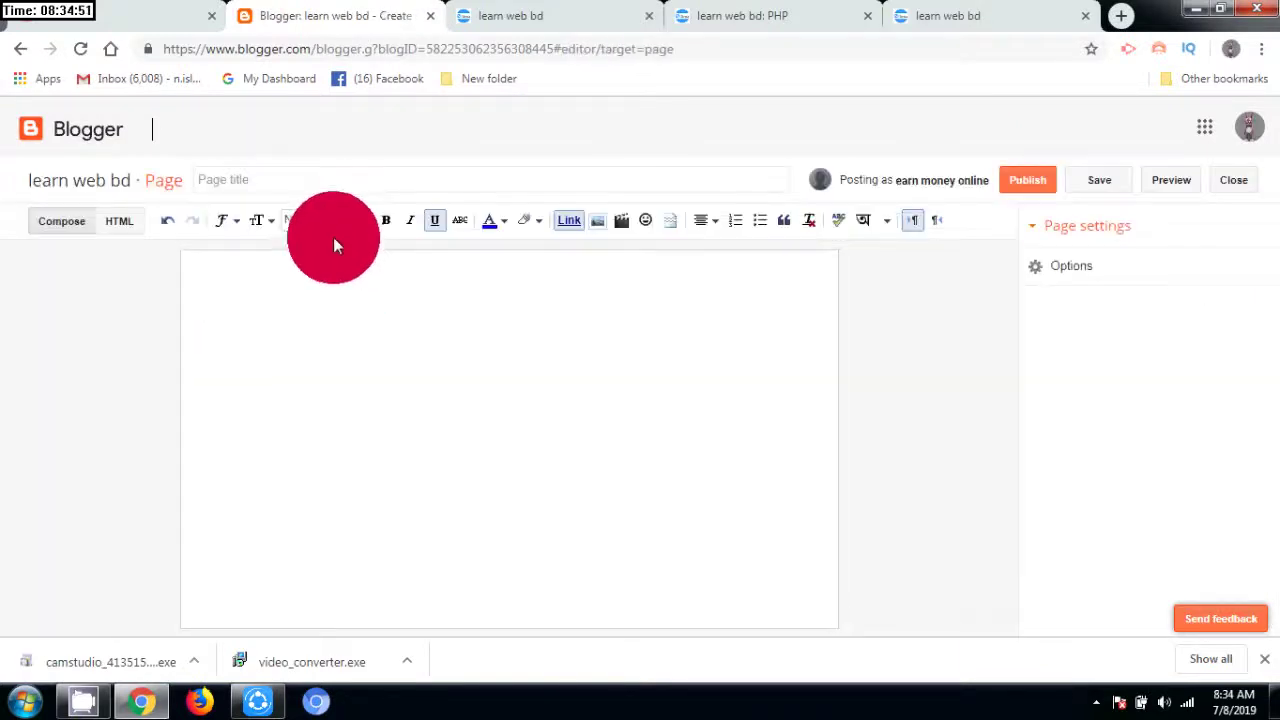
click(227, 178)
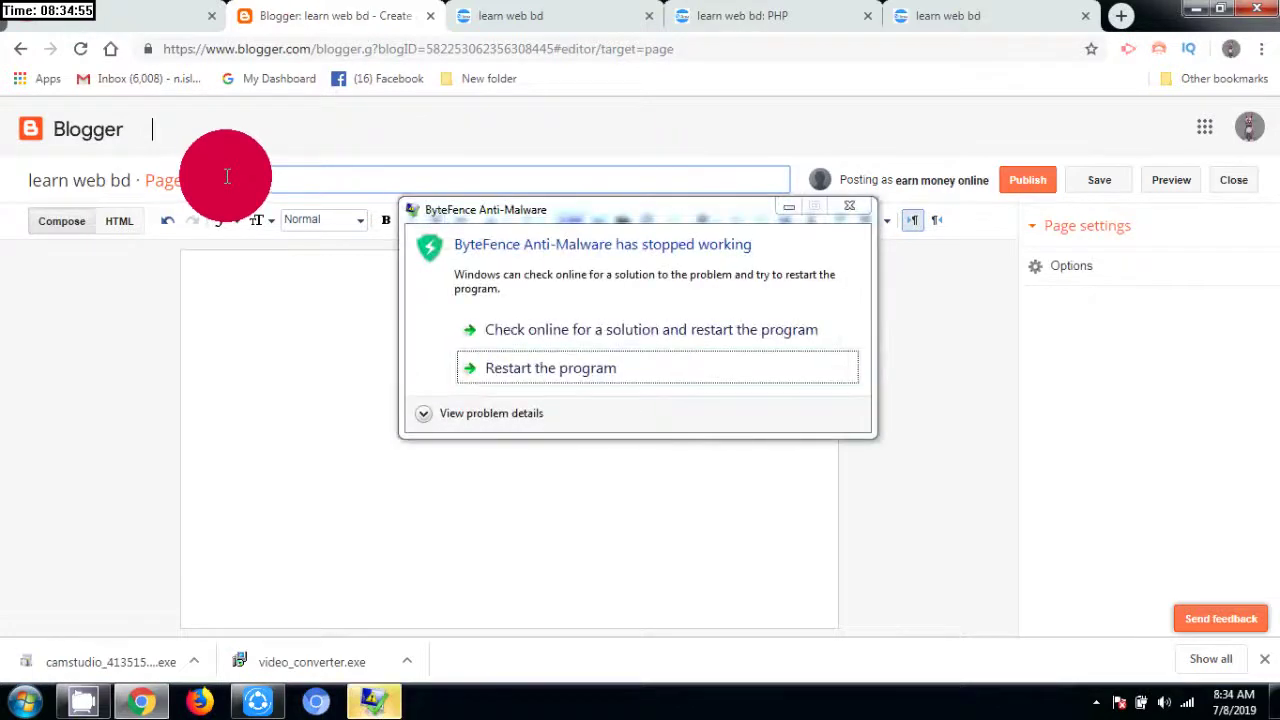
text(HTML)
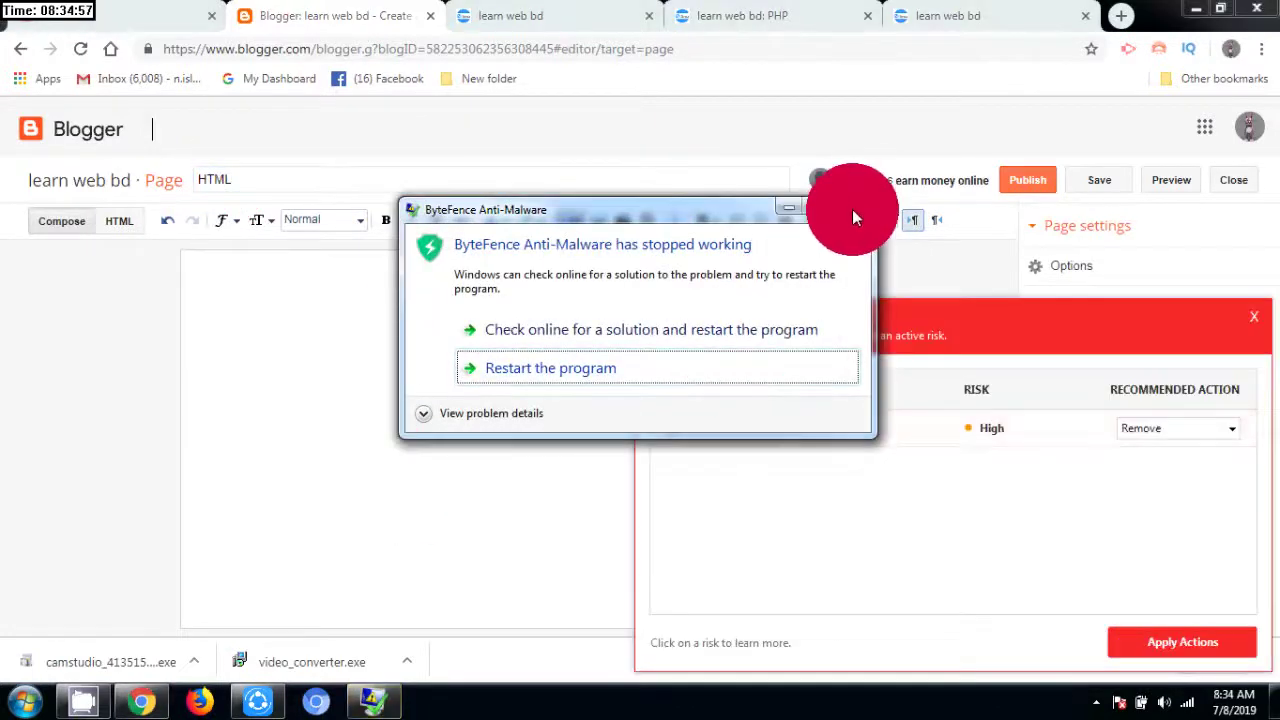
Dismiss the ByteFence Anti-Malware crash dialog and risk alert without applying any action.
click(852, 209)
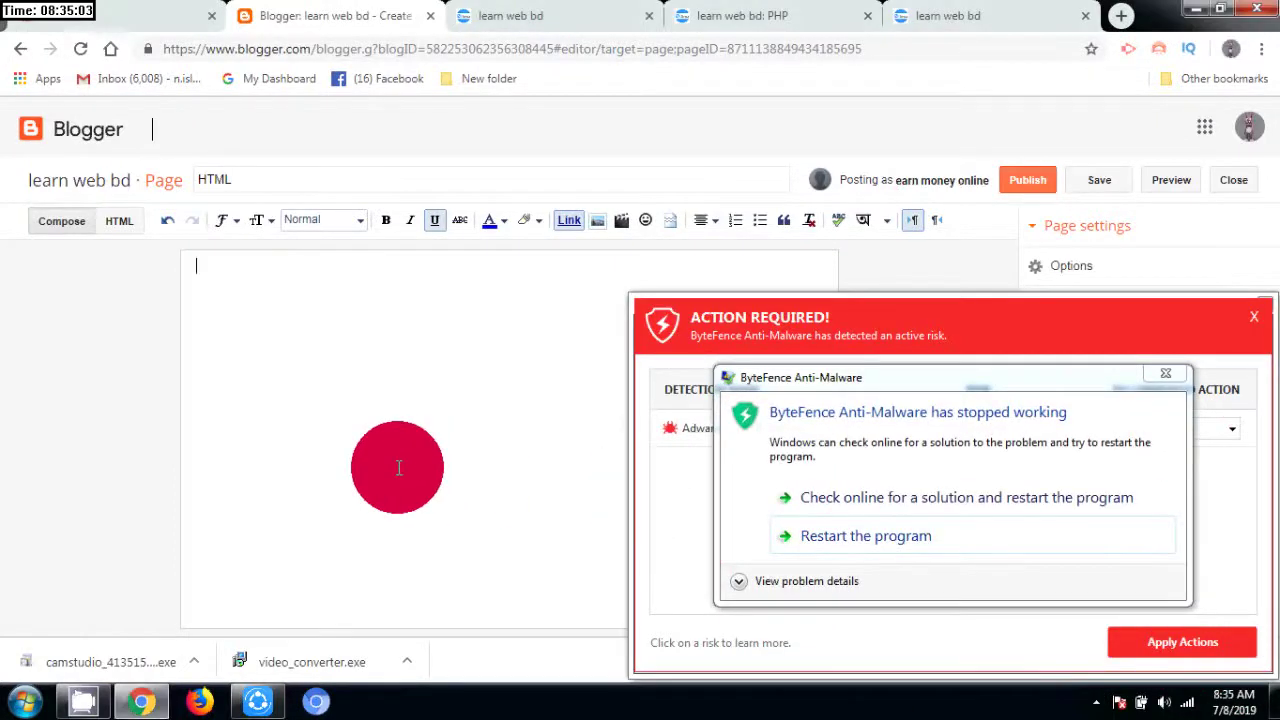
click(1254, 316)
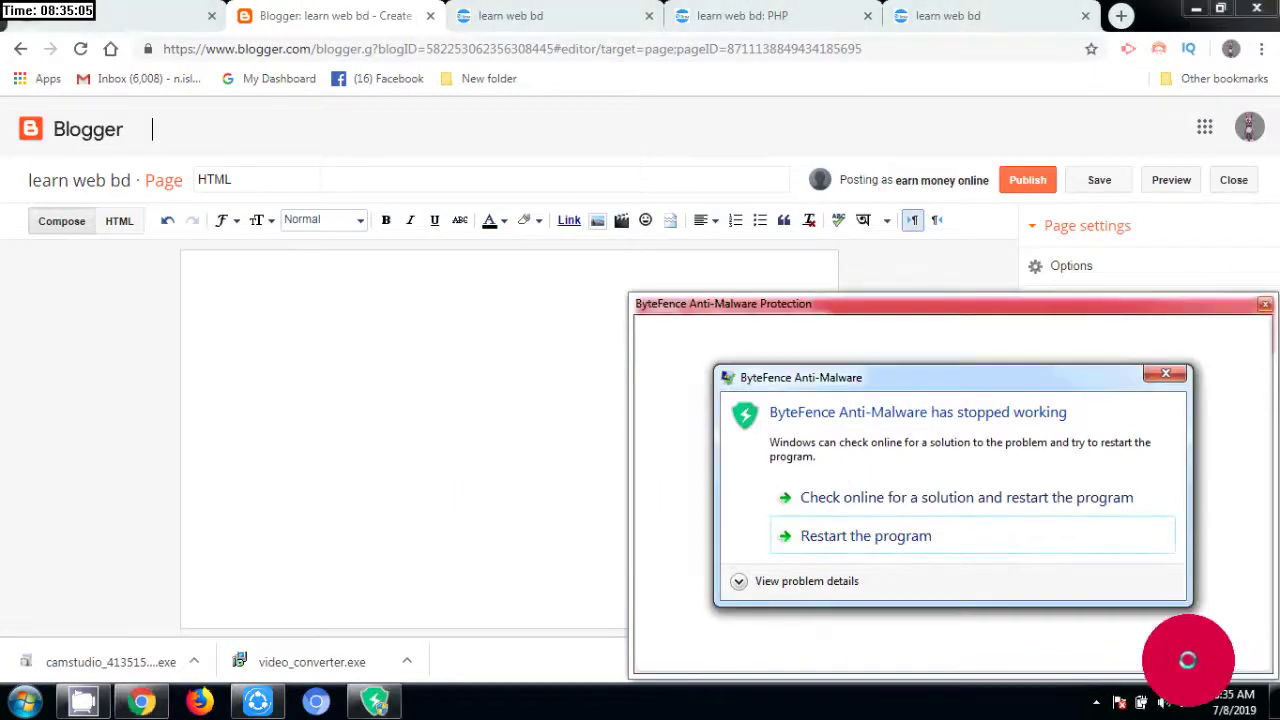
click(1166, 373)
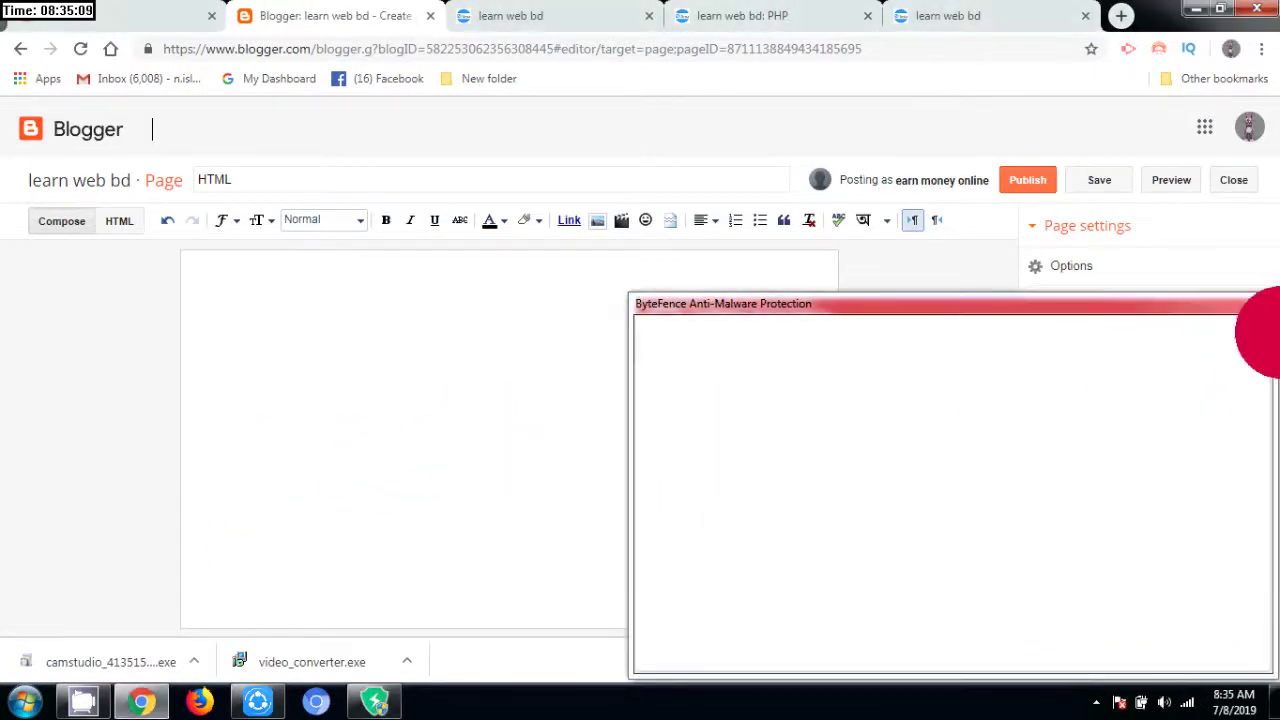
click(1267, 310)
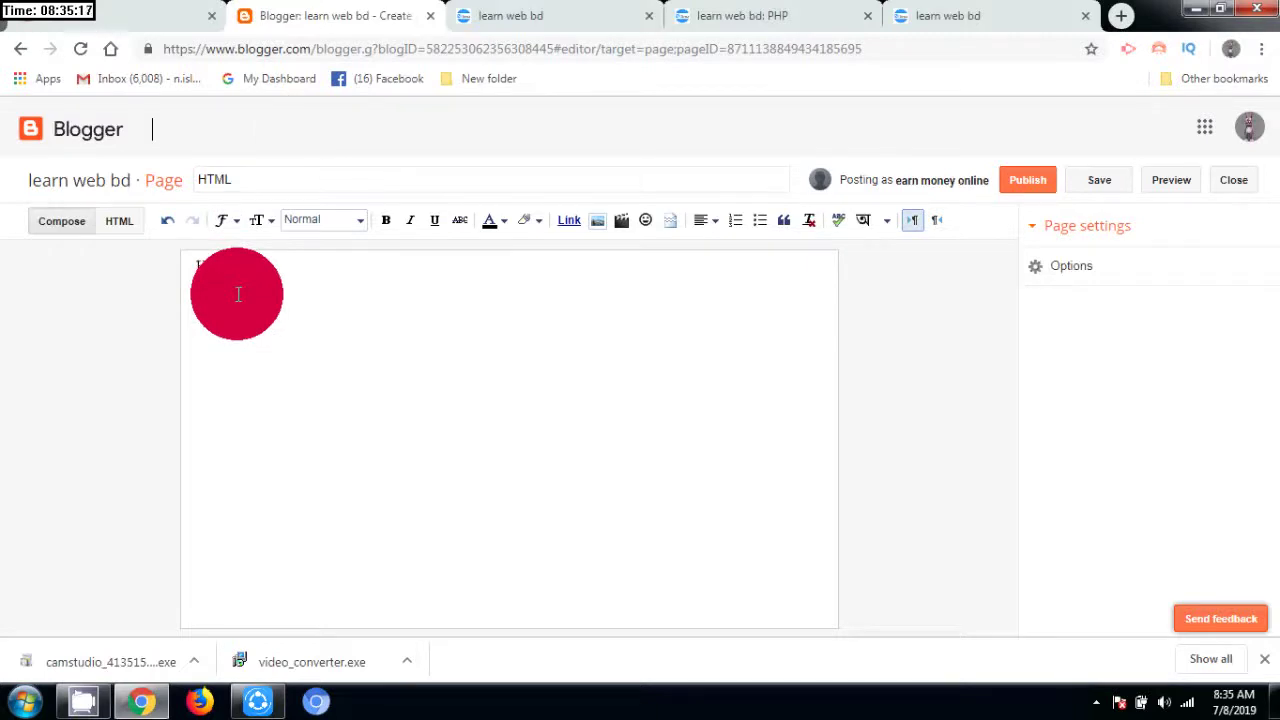
Enter HTML as the page's body text and insert the blue html1.jpg image below it at Large size.
text(HTML)
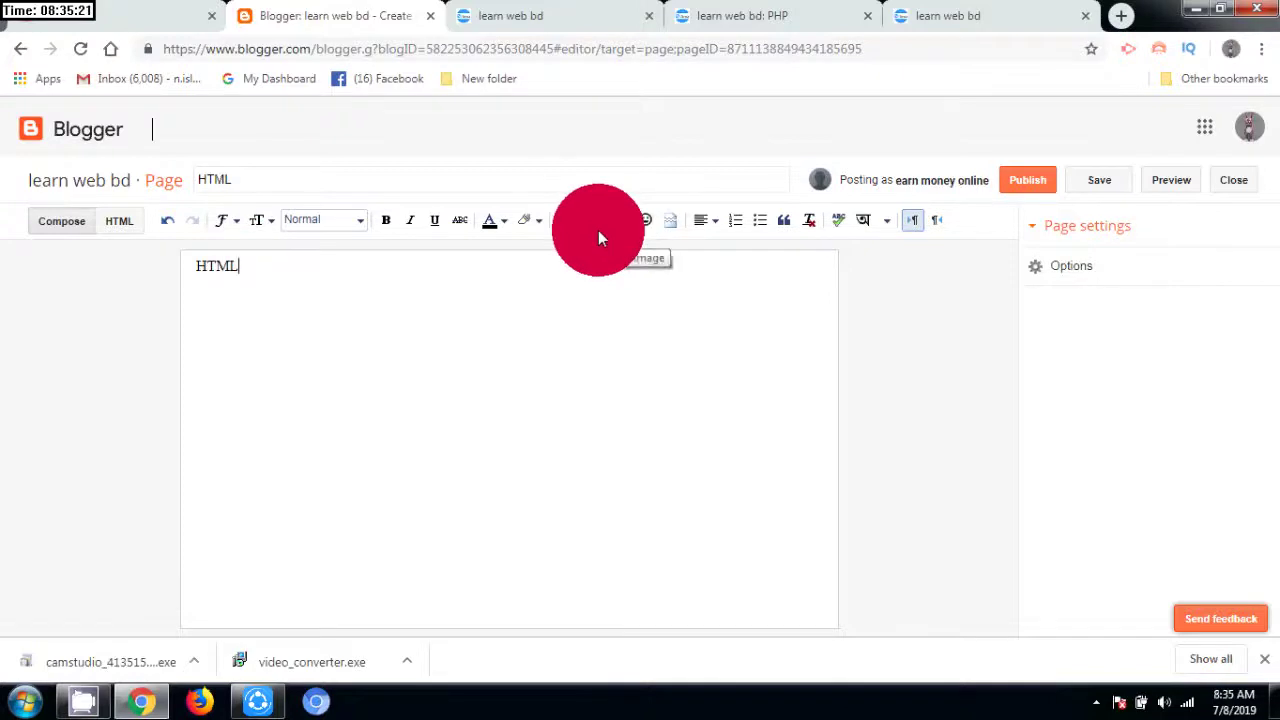
key(Return)
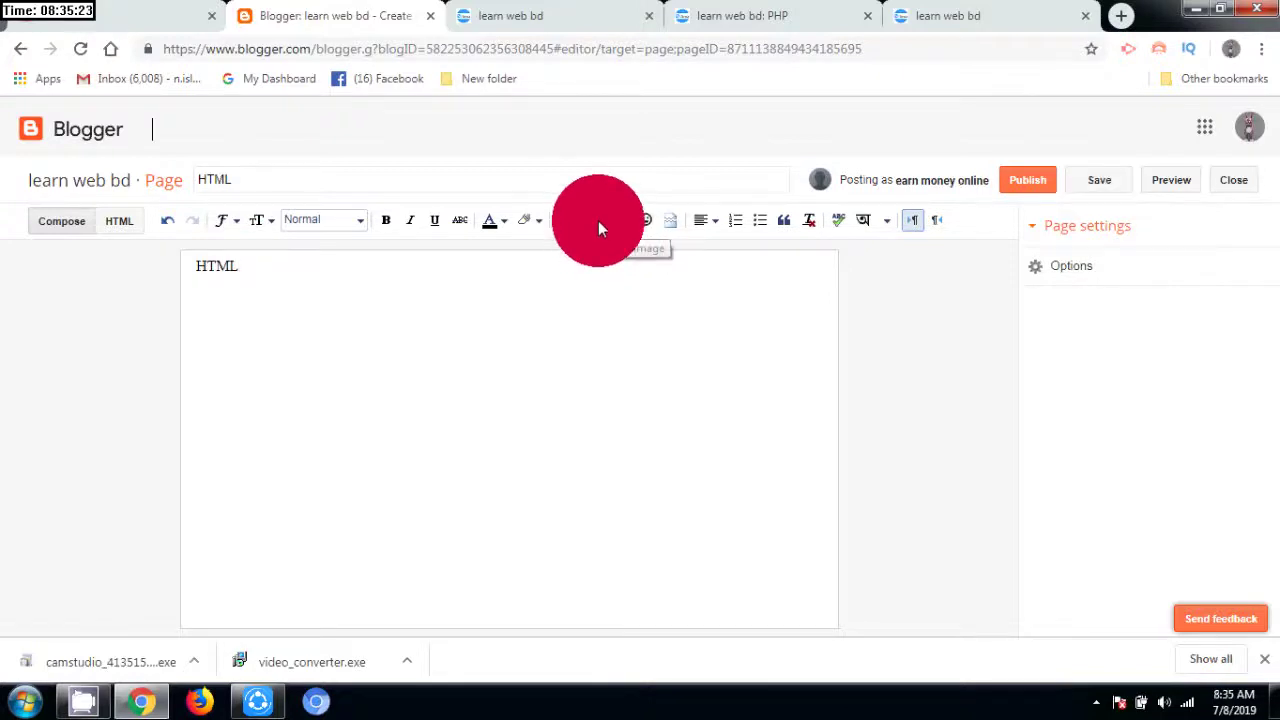
click(598, 222)
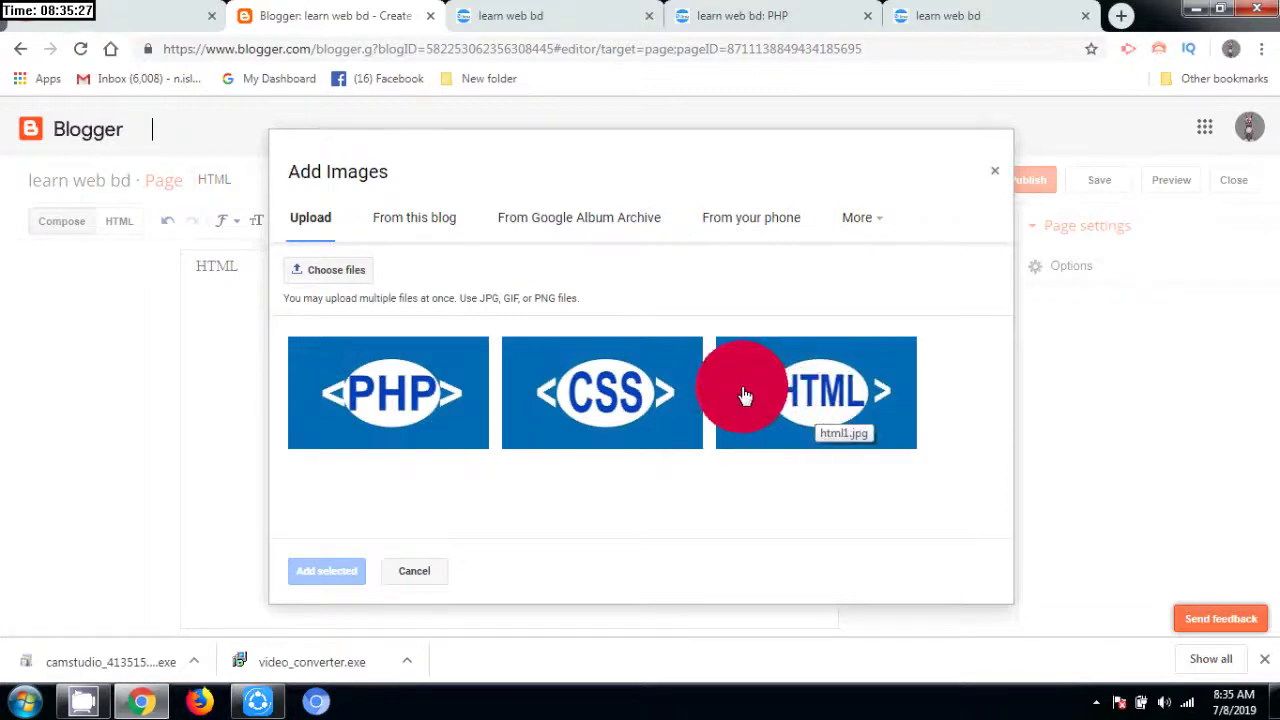
click(797, 406)
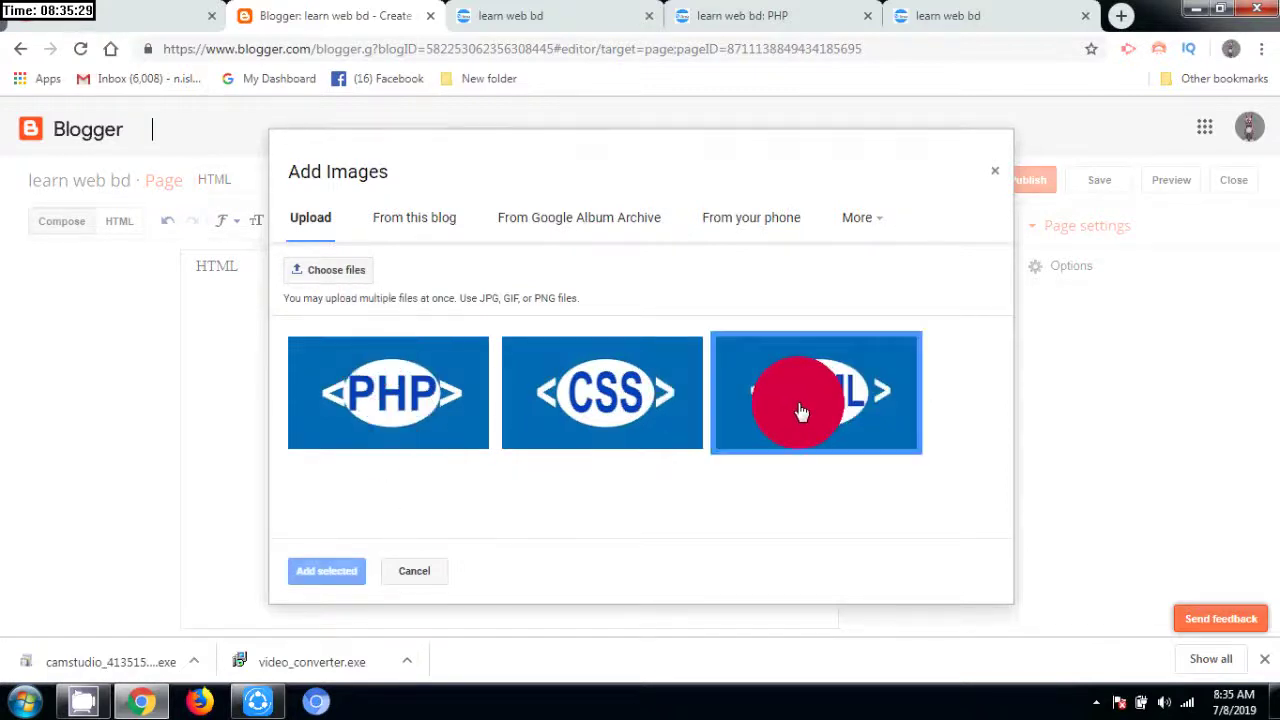
click(334, 574)
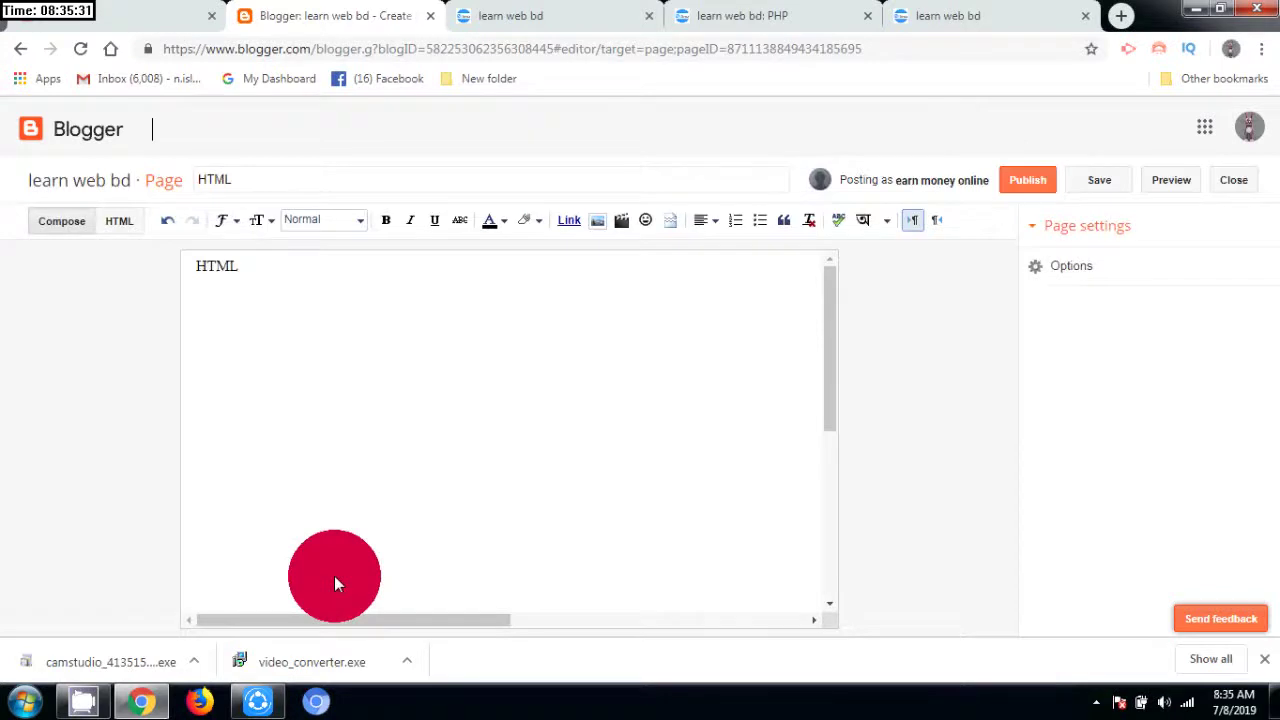
click(556, 380)
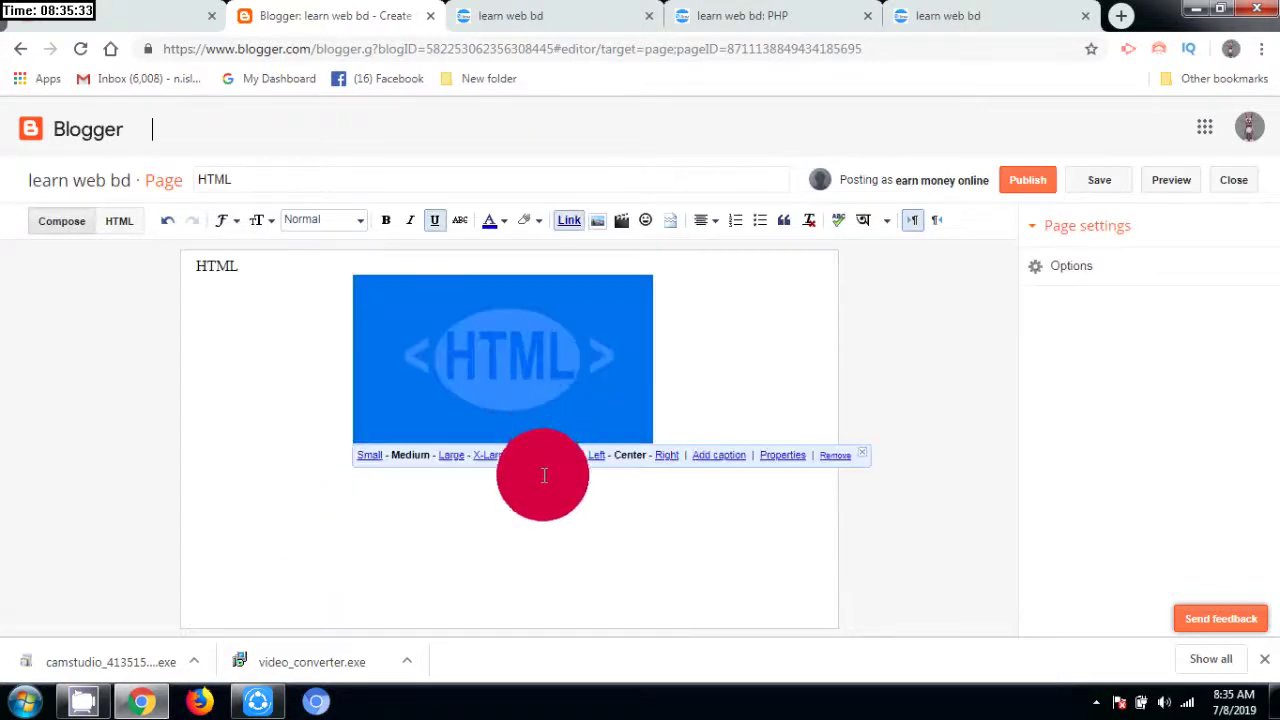
click(452, 457)
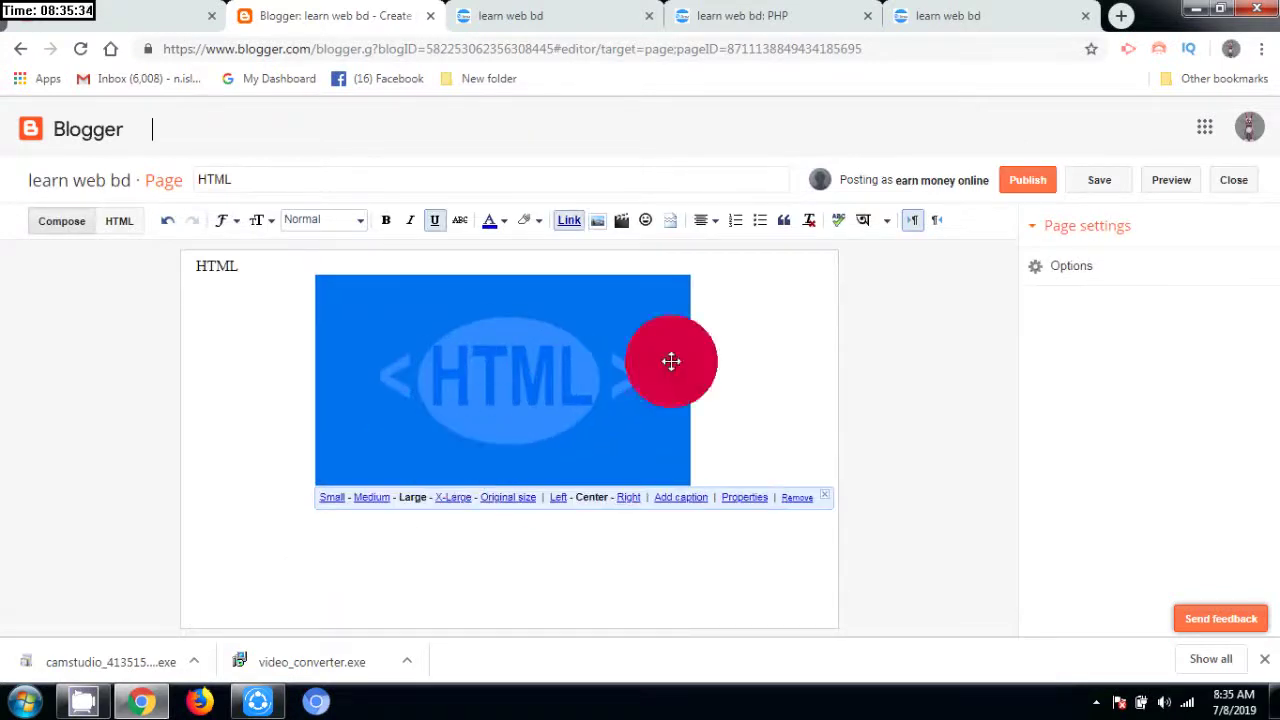
Publish the HTML page.
click(1025, 183)
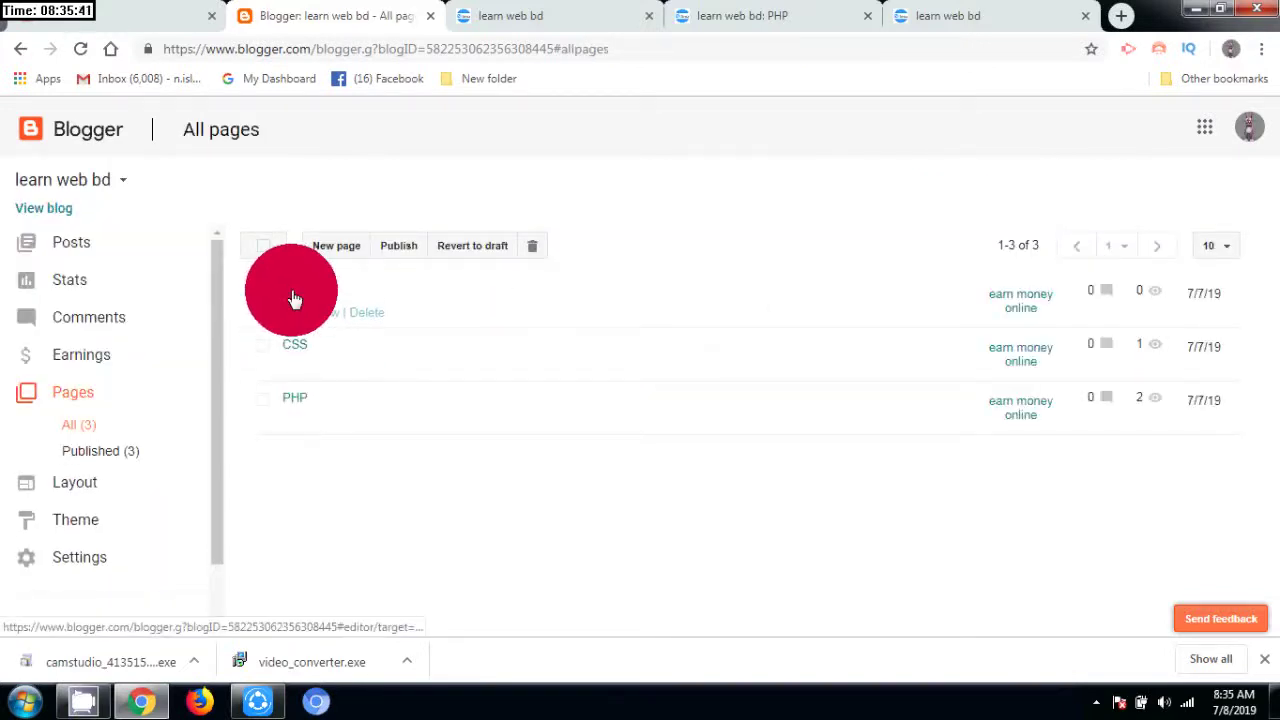
View the published HTML page on the blog and copy its web address.
click(325, 326)
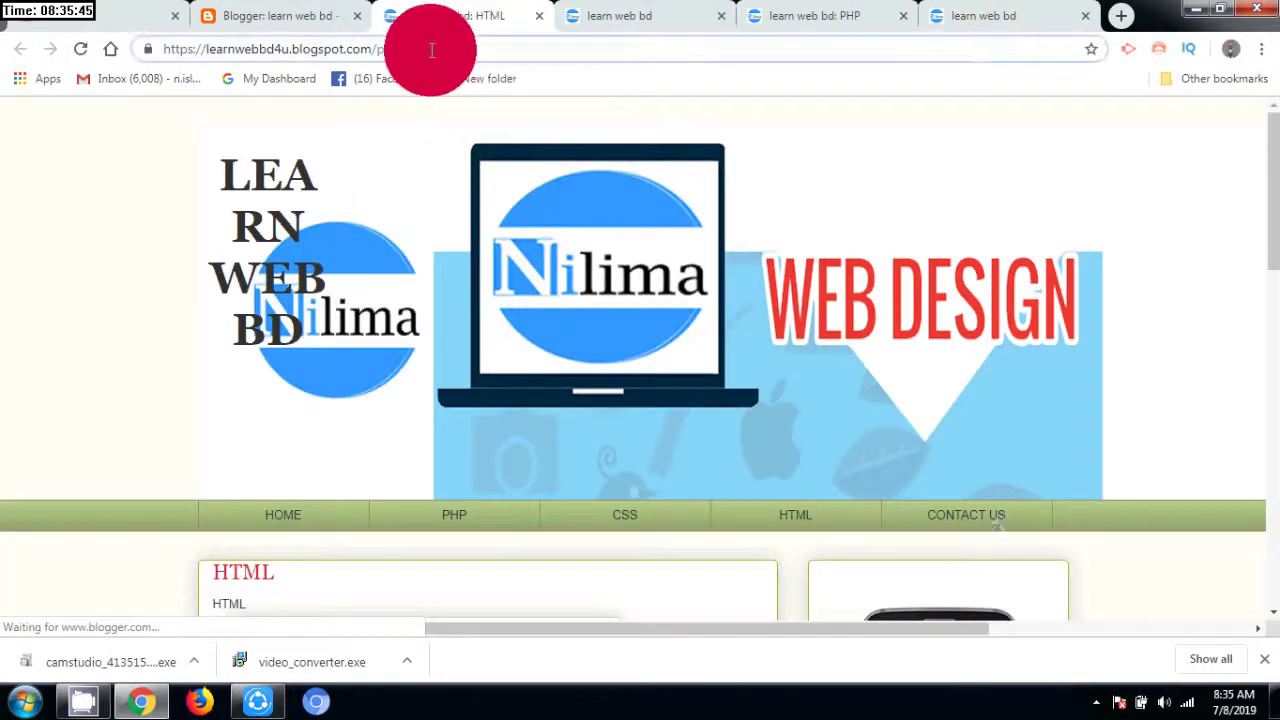
click(300, 49)
right_click(209, 51)
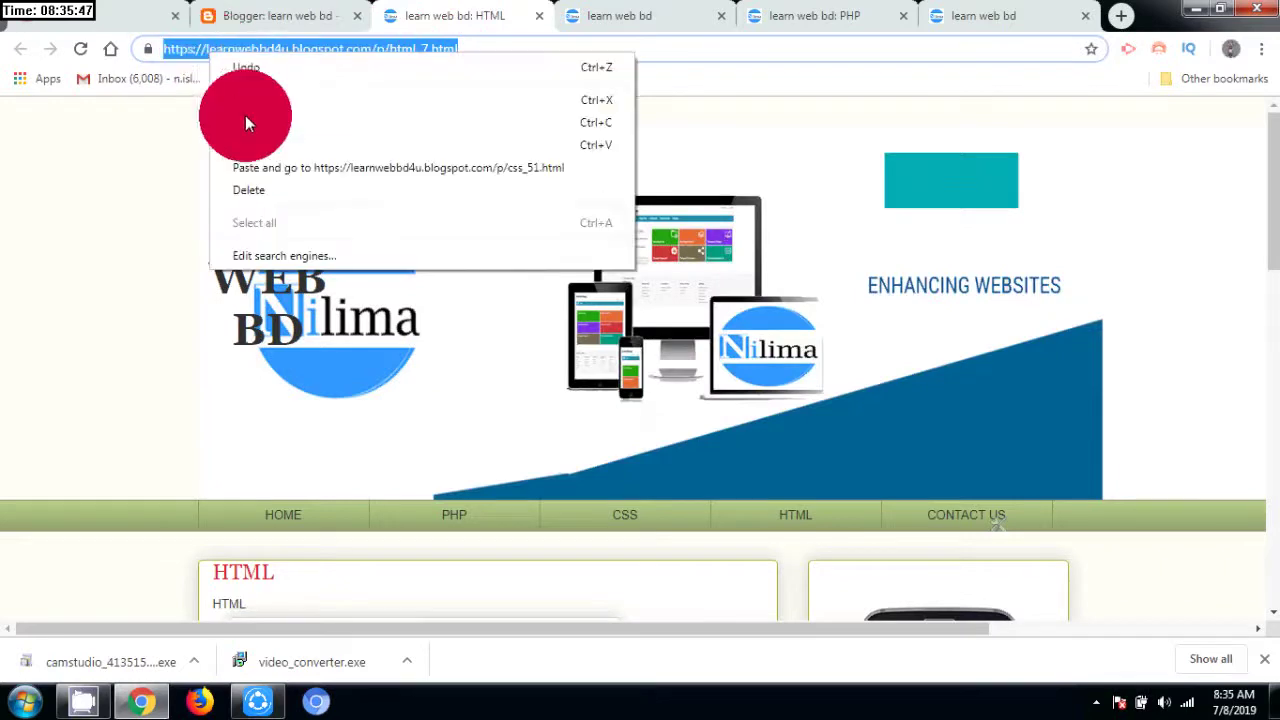
click(249, 124)
Replace the HTML menu item's link in the Cross-Column HTML/JavaScript gadget with the copied page address, and save the gadget and layout arrangement.
click(249, 20)
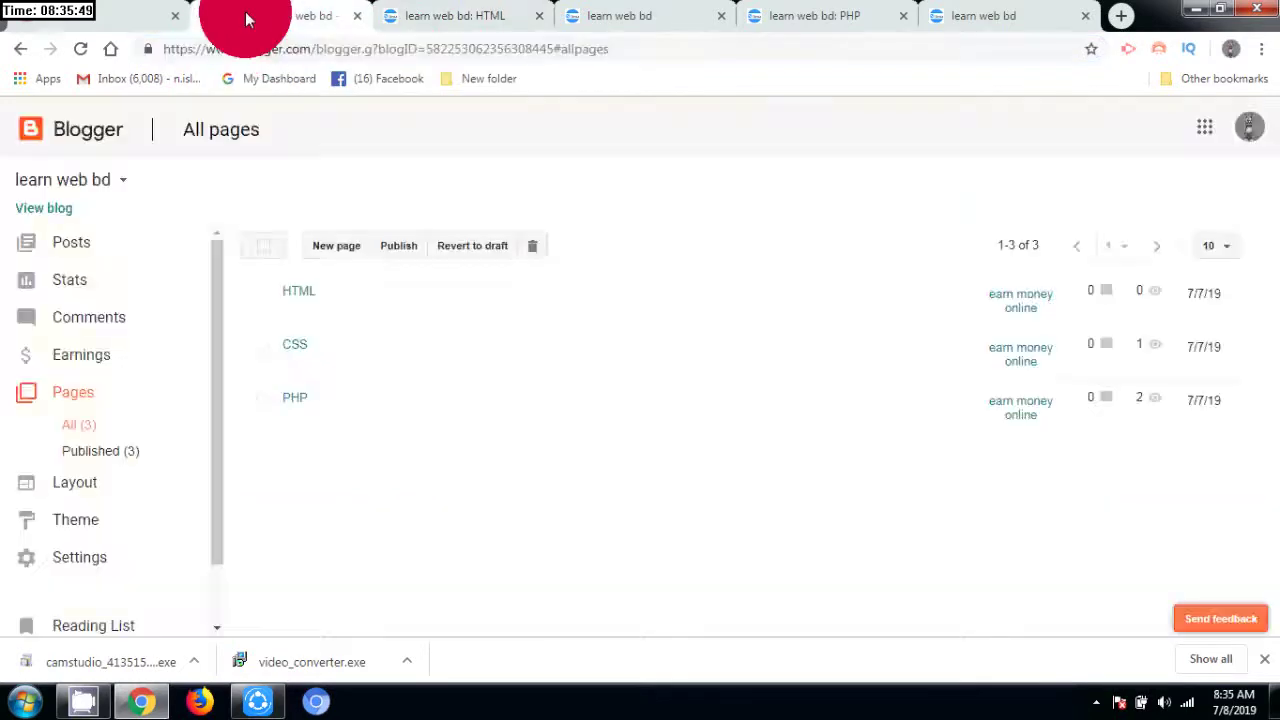
click(72, 484)
scroll(597, 434, down, 4)
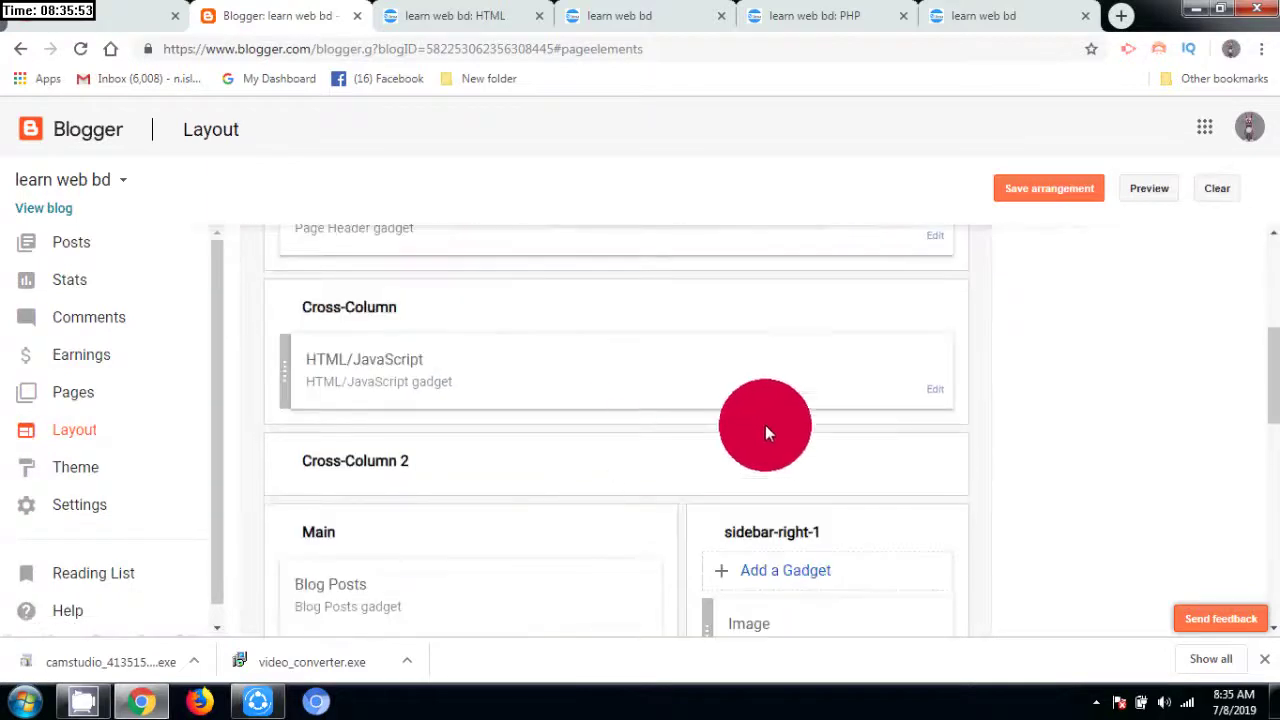
click(935, 389)
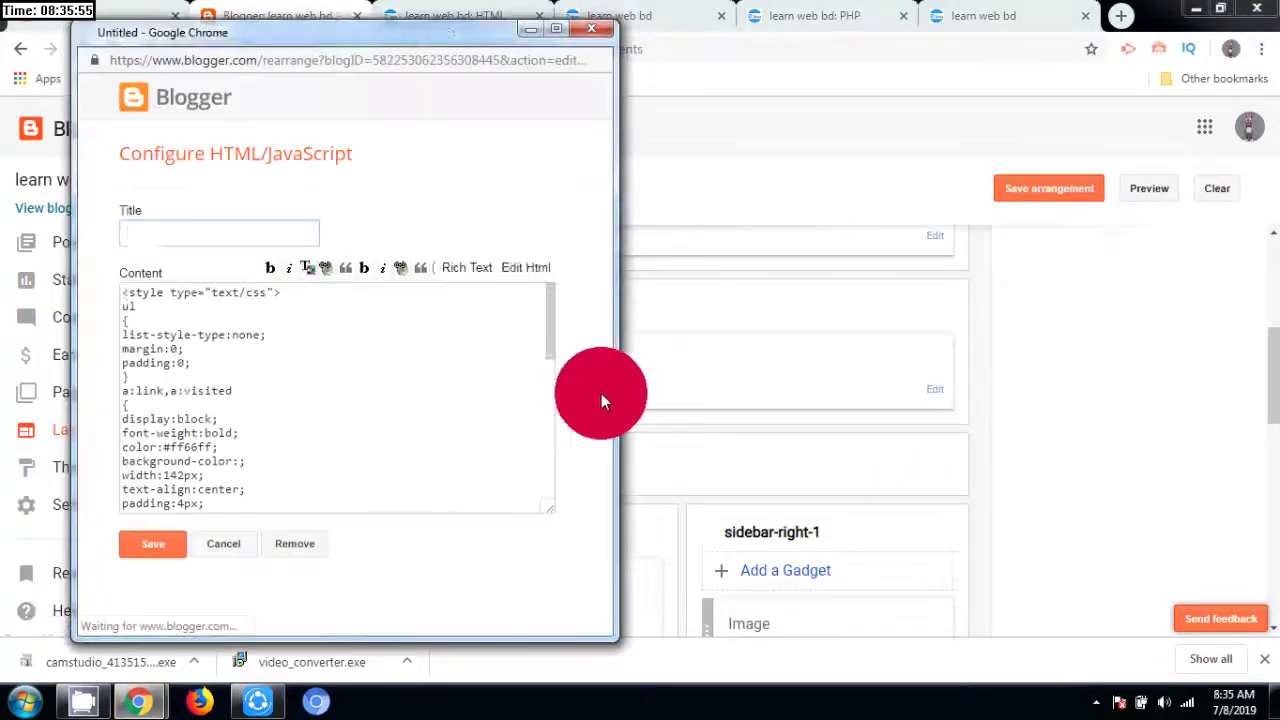
scroll(539, 392, down, 10)
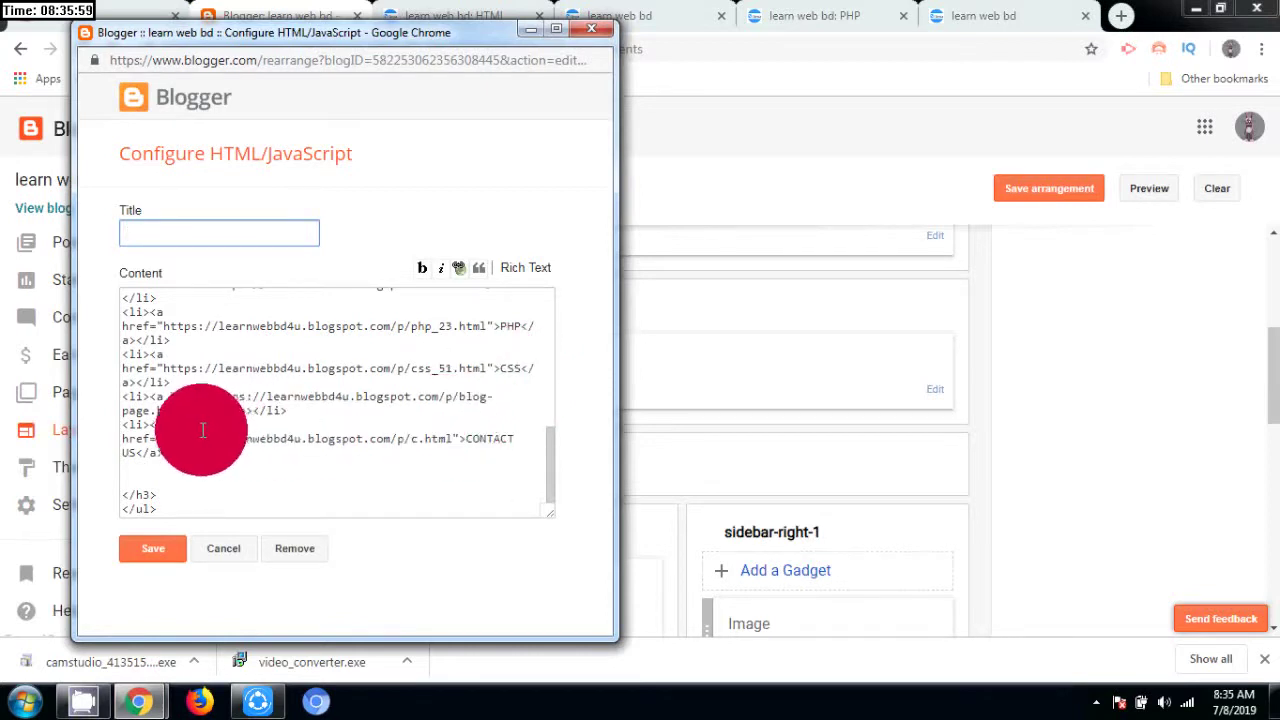
drag(182, 408, 212, 393)
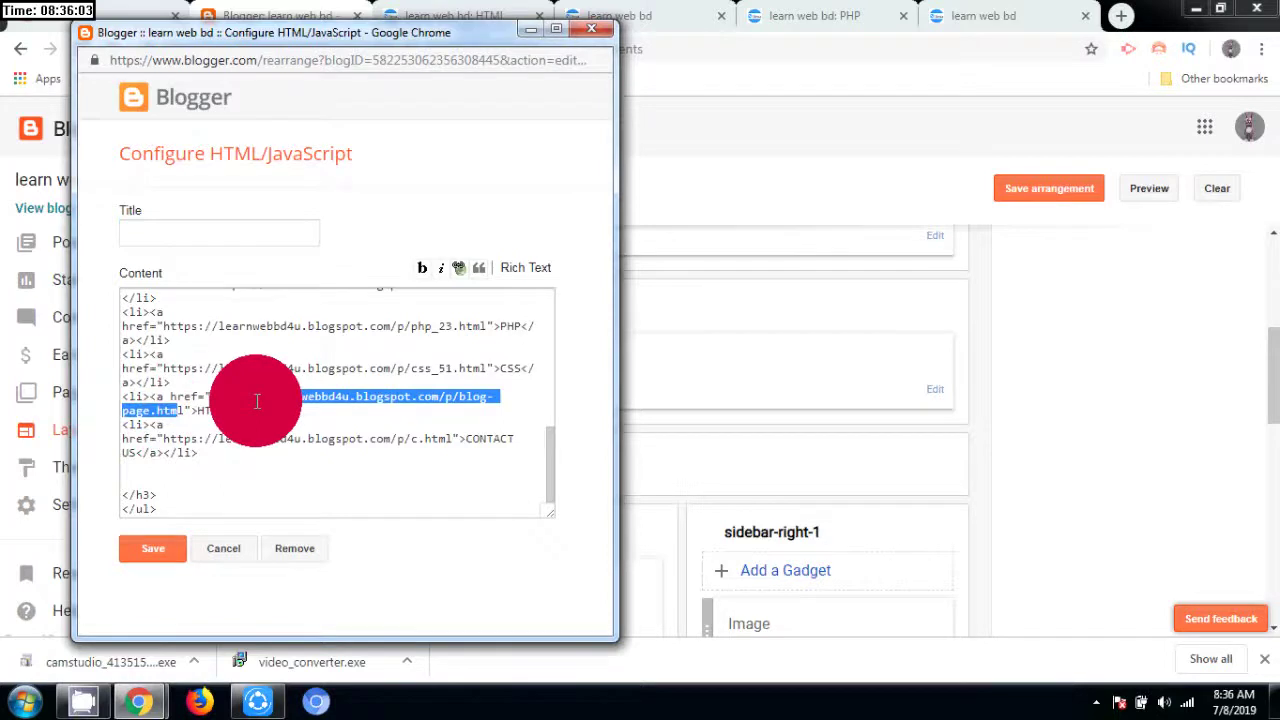
right_click(257, 402)
click(305, 464)
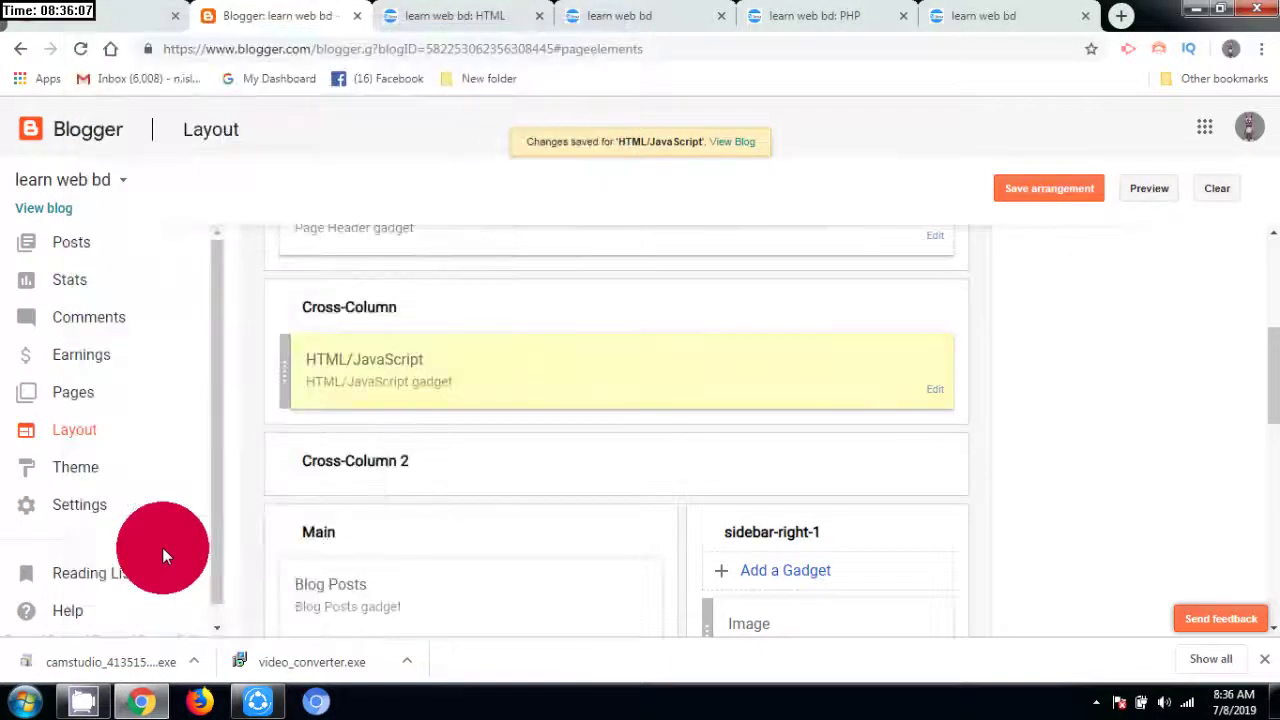
click(1068, 190)
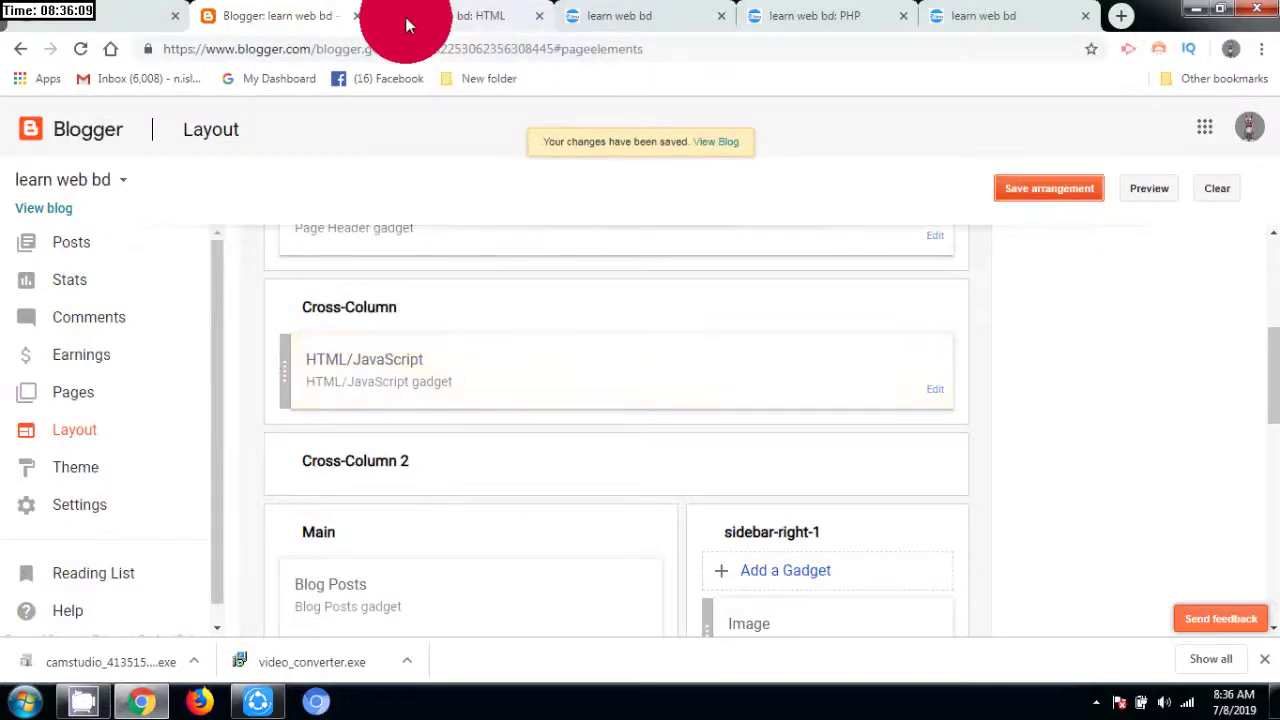
Reload the blog's HTML page and test the HTML, HOME, PHP and CSS menu links.
click(410, 18)
click(78, 45)
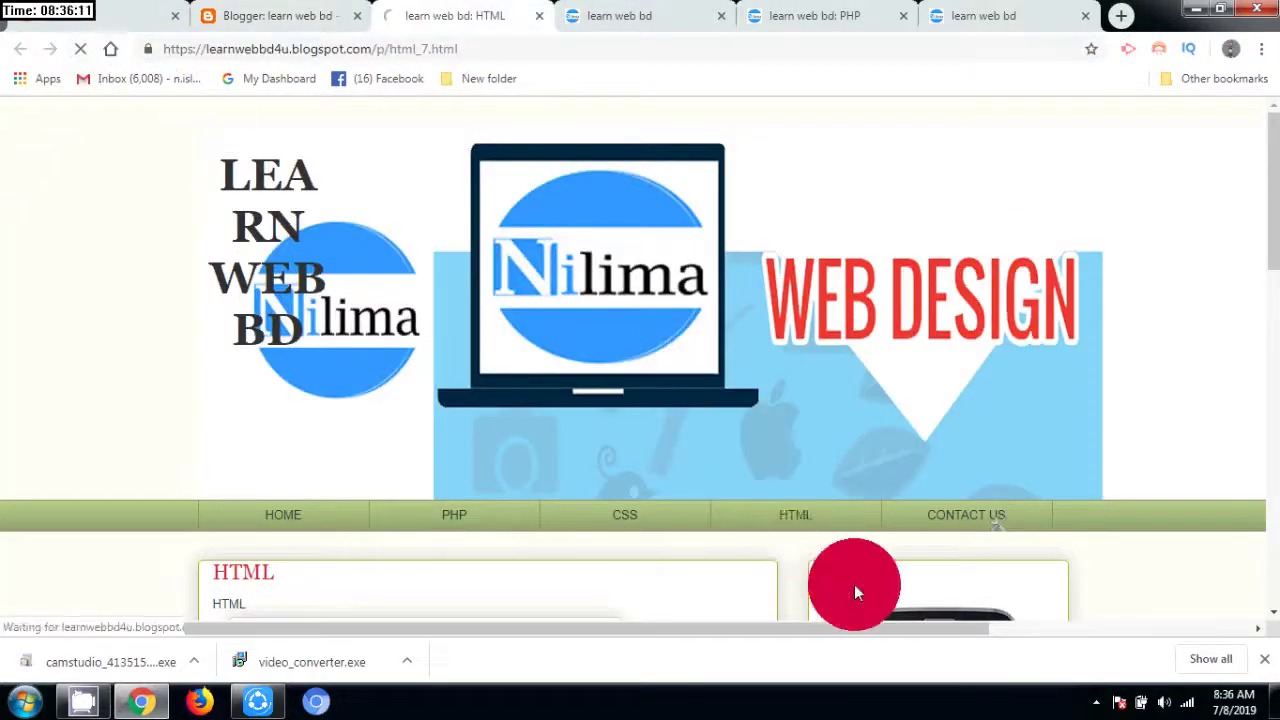
click(796, 516)
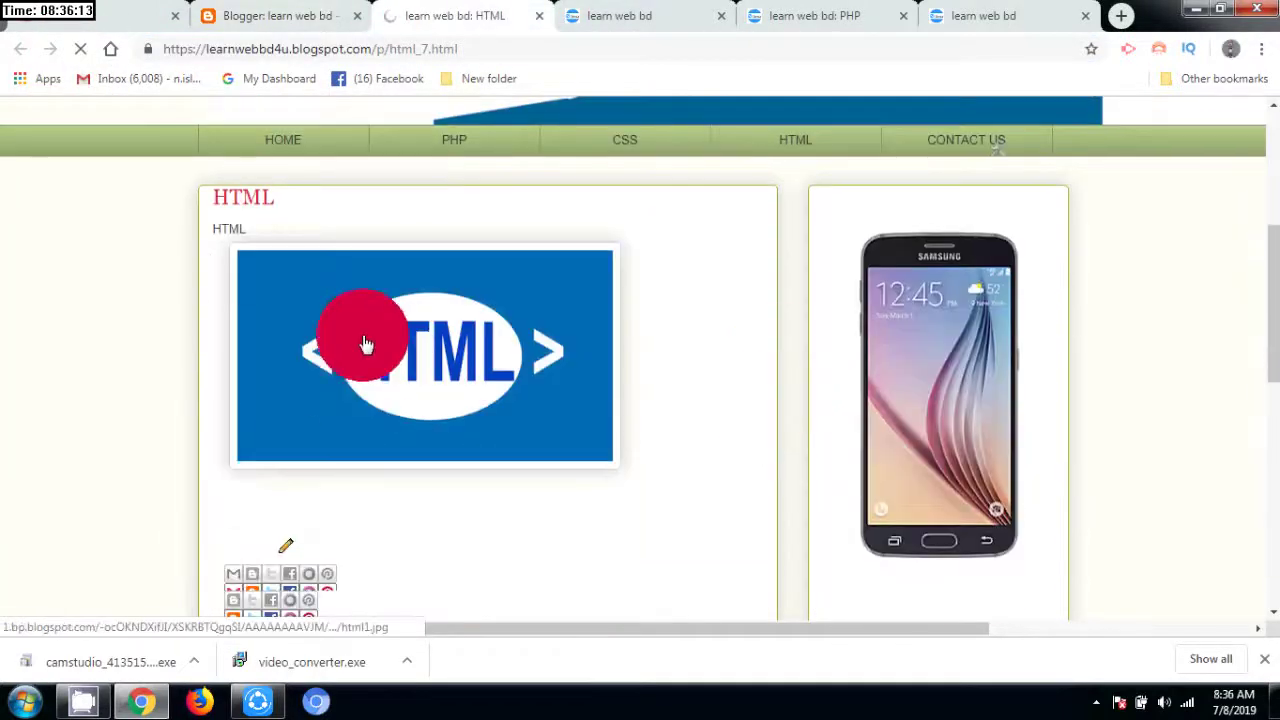
scroll(329, 471, down, 1)
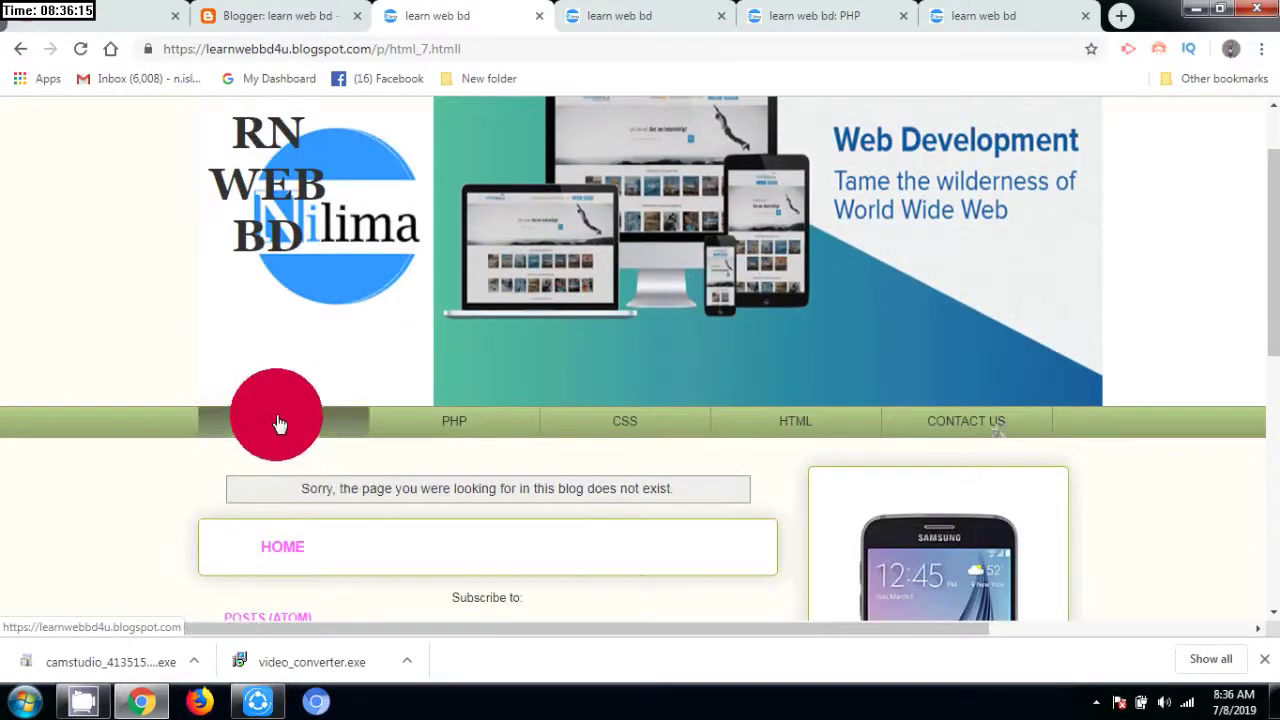
click(277, 423)
scroll(457, 400, down, 4)
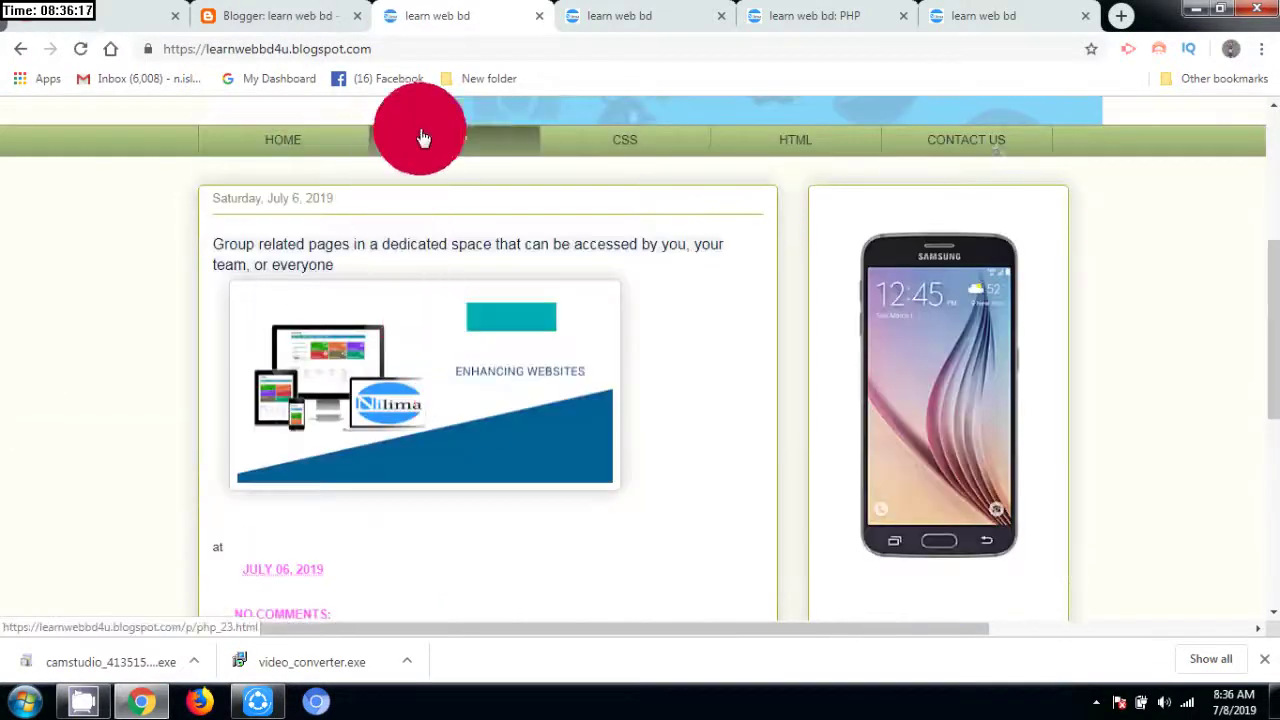
scroll(655, 394, down, 3)
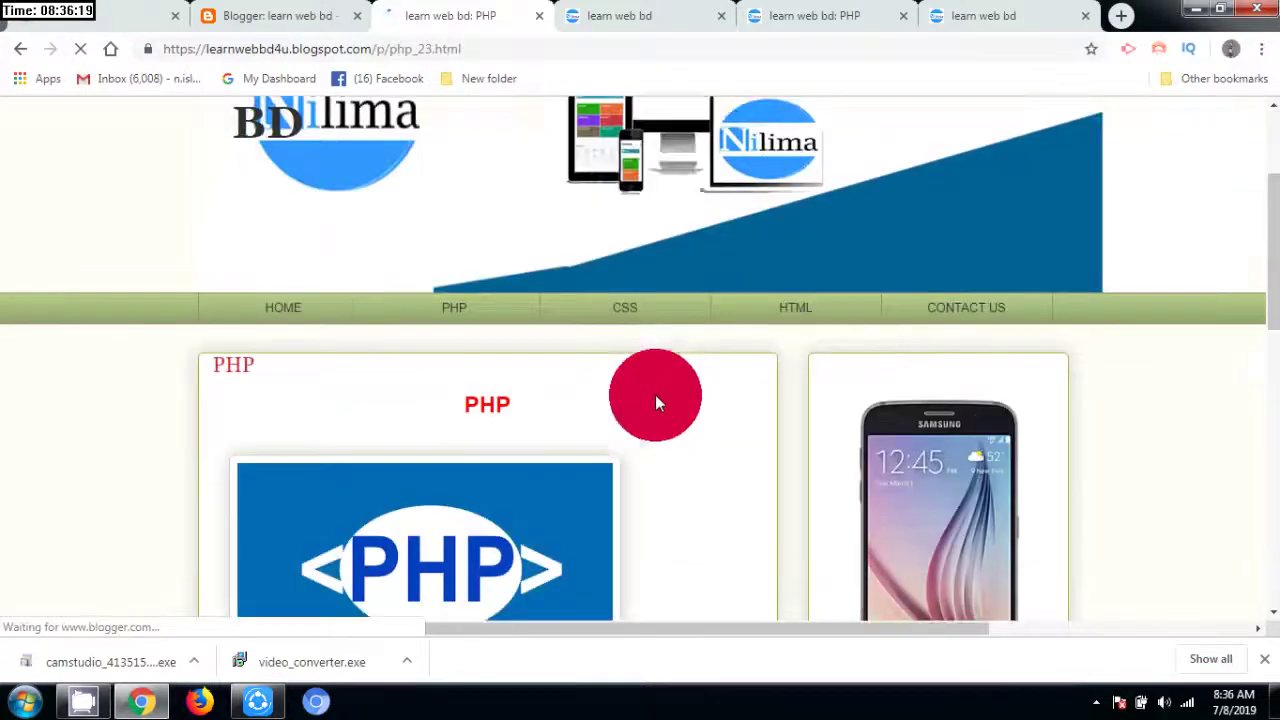
click(608, 234)
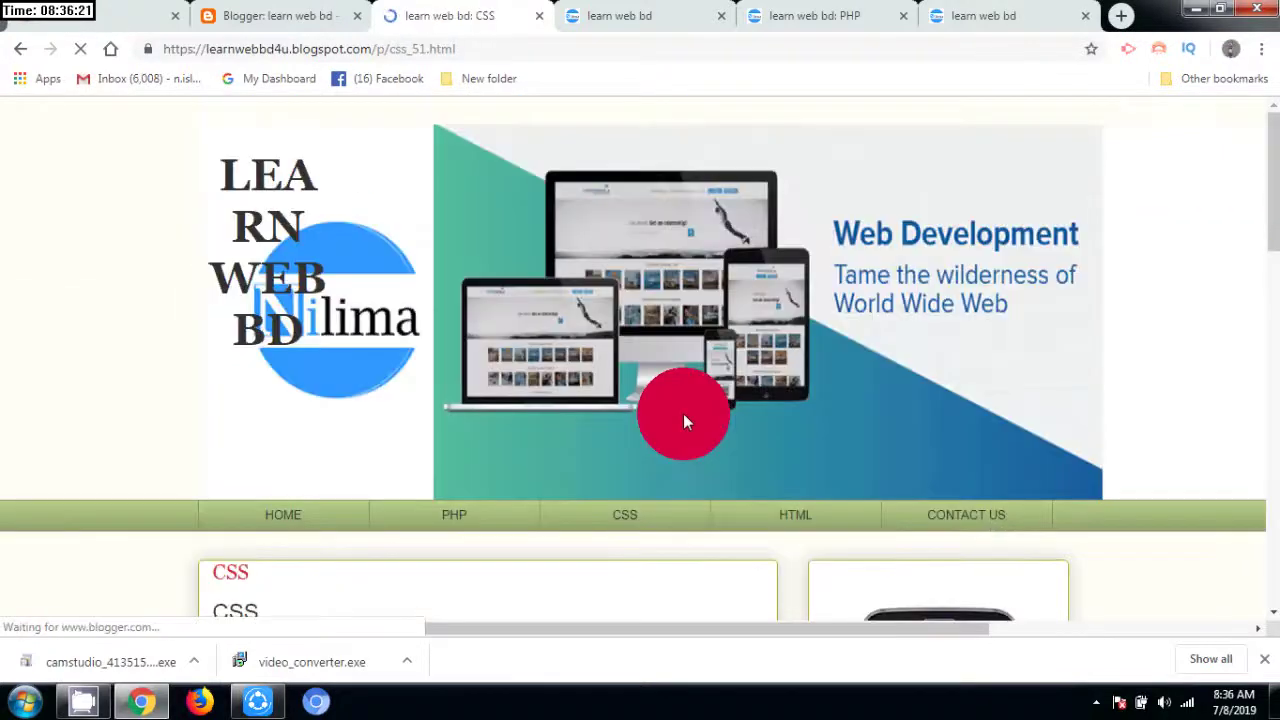
scroll(683, 413, down, 4)
click(801, 155)
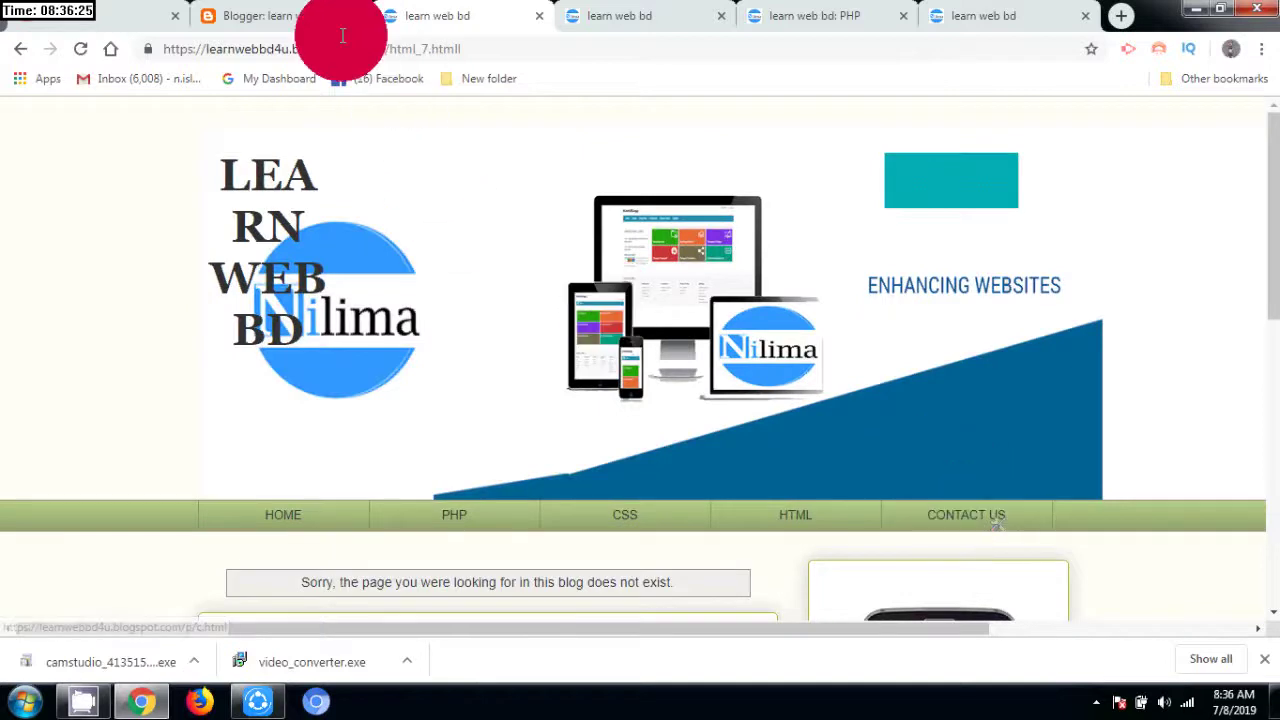
Add a Contact Form gadget to the sidebar-right-1 section of the blog layout and save the arrangement.
click(267, 14)
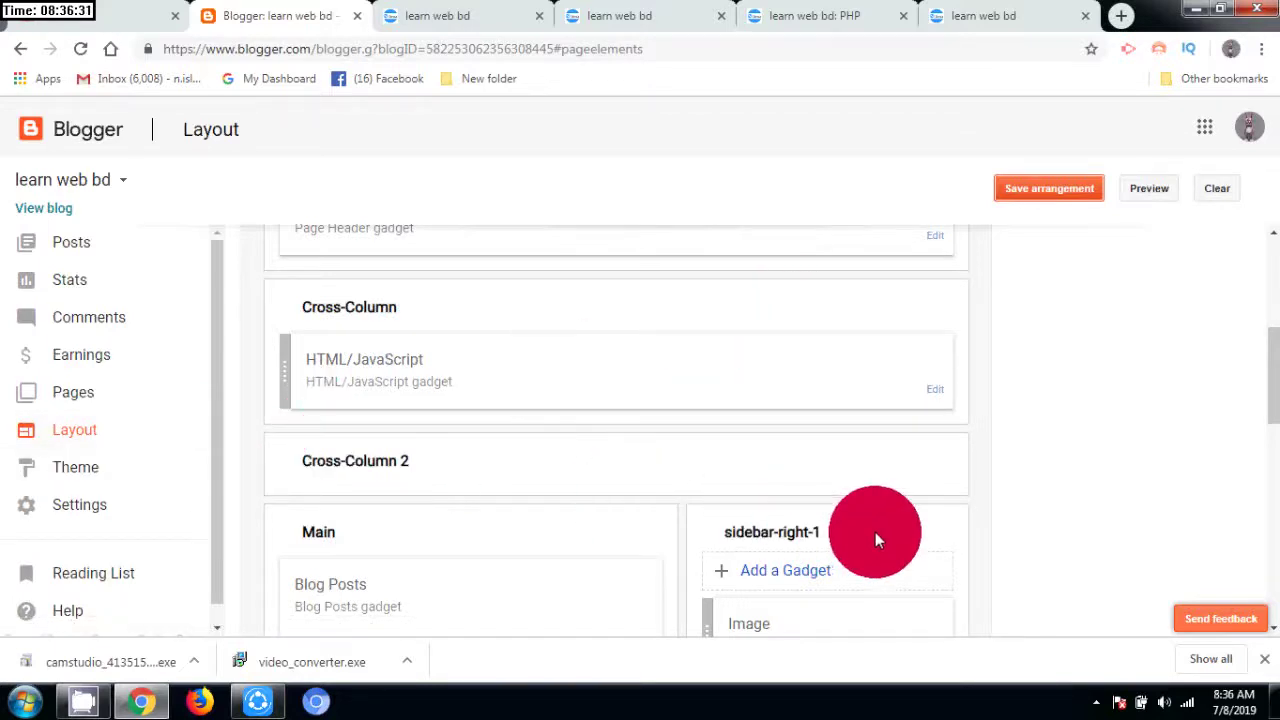
scroll(852, 536, down, 1)
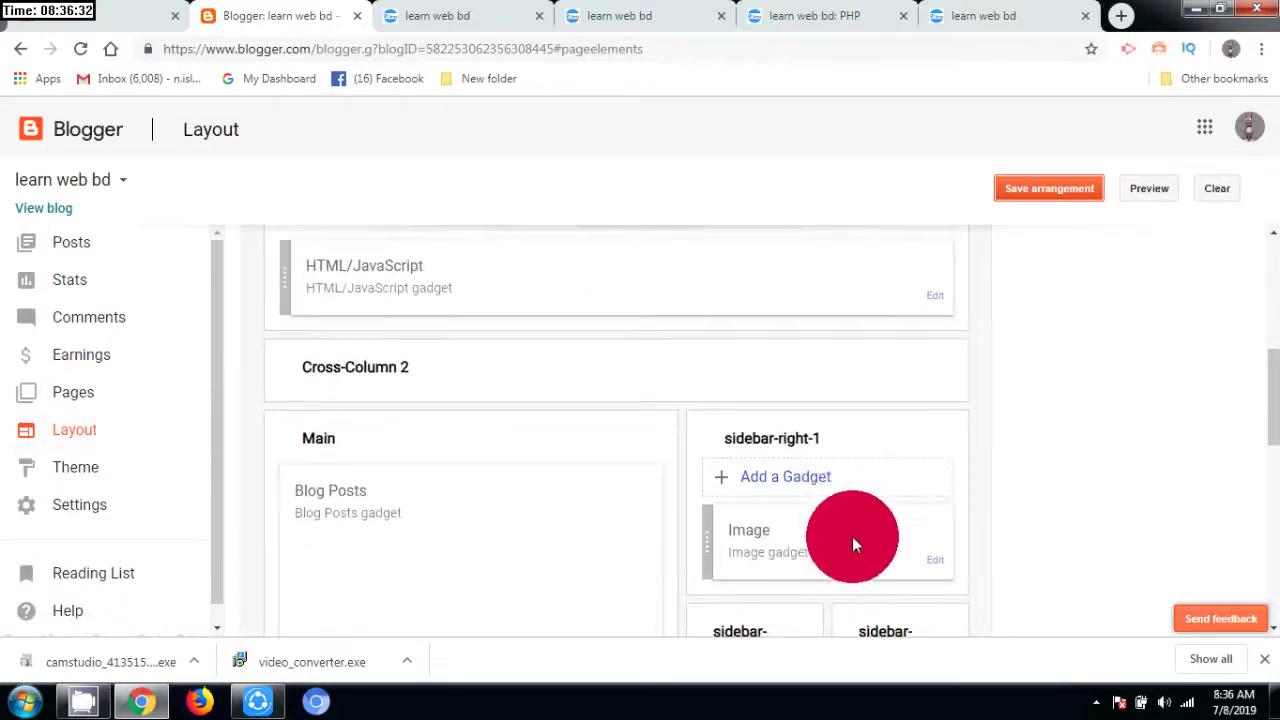
click(770, 480)
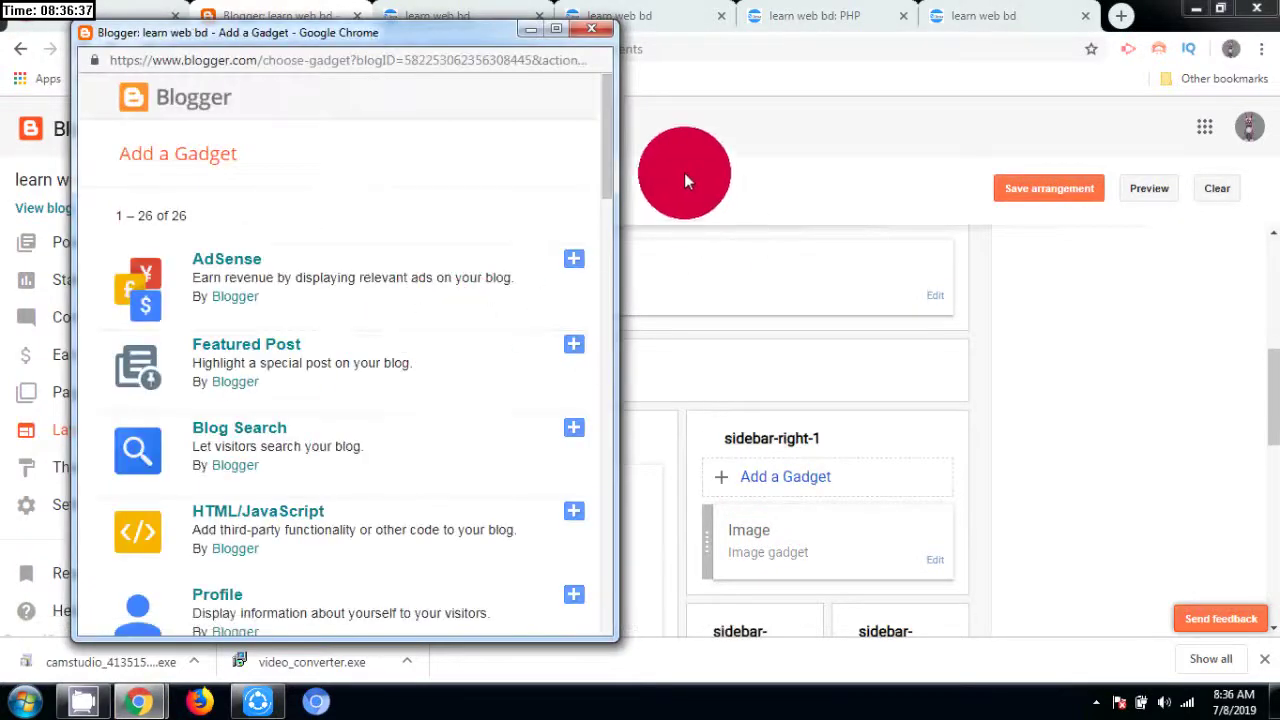
drag(607, 138, 628, 575)
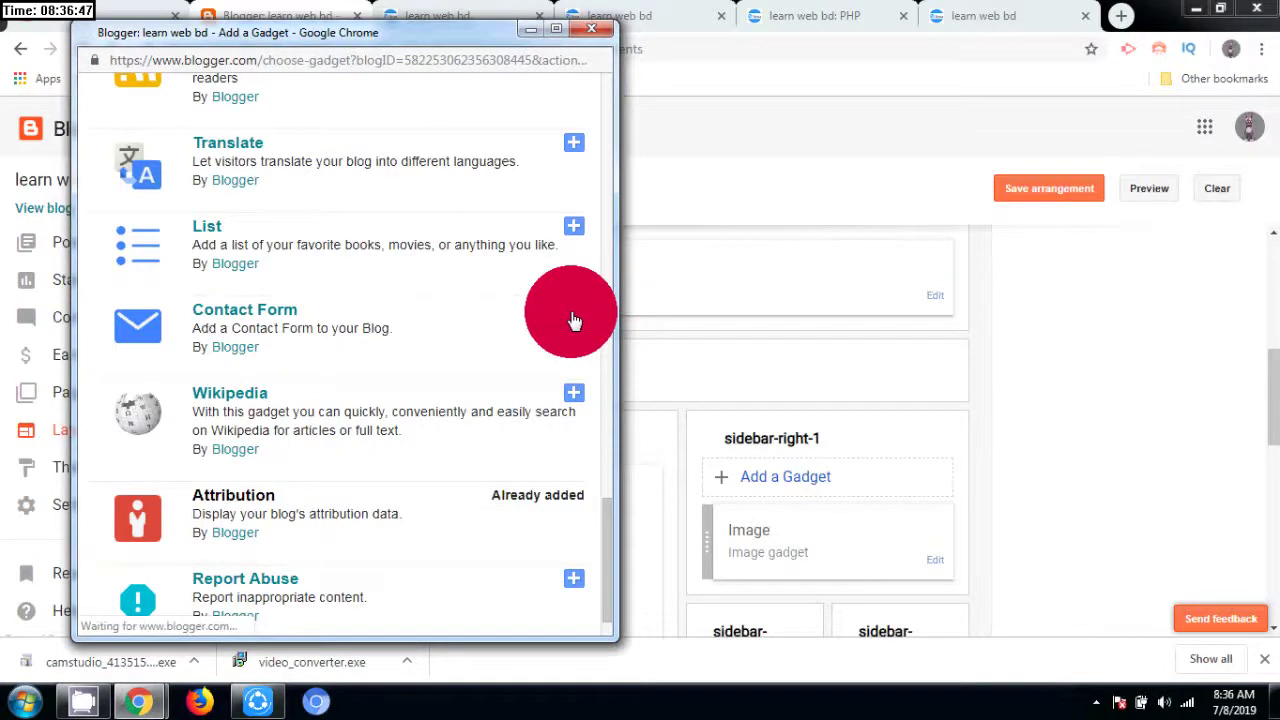
click(166, 300)
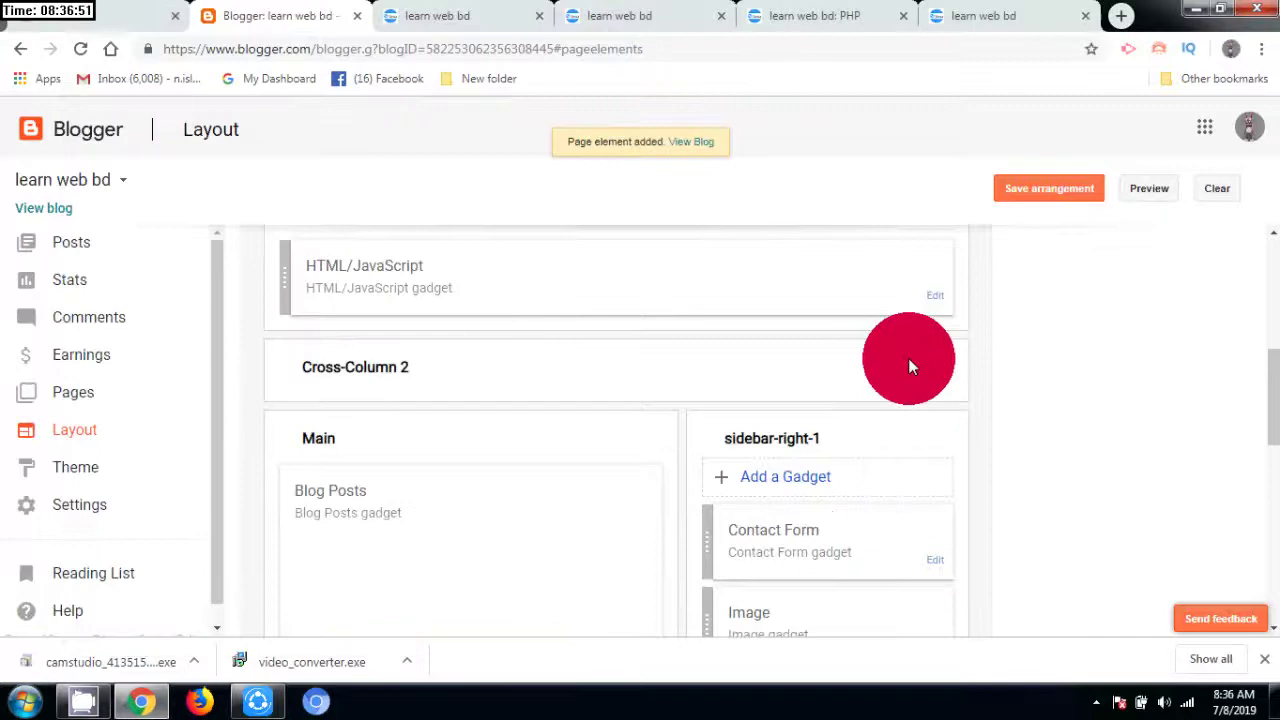
click(1020, 190)
Reload the blog page and examine the Contact Form in the sidebar.
click(390, 18)
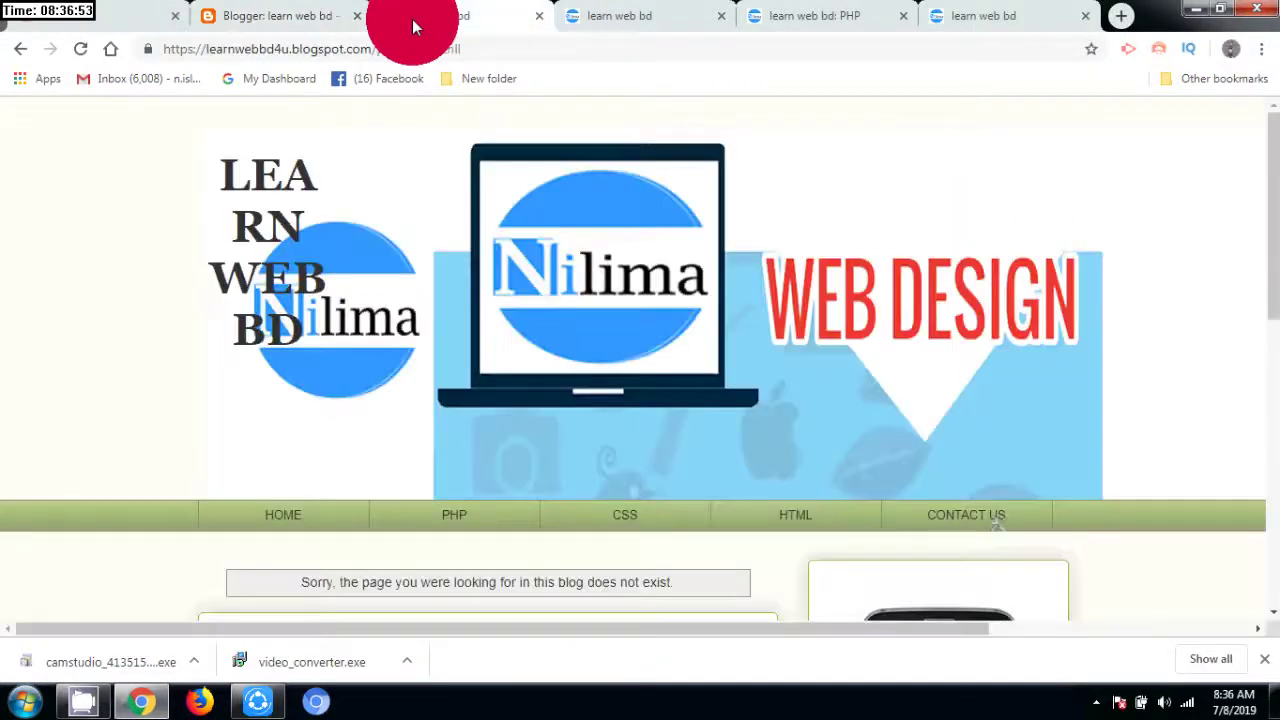
scroll(909, 364, down, 2)
scroll(999, 452, up, 1)
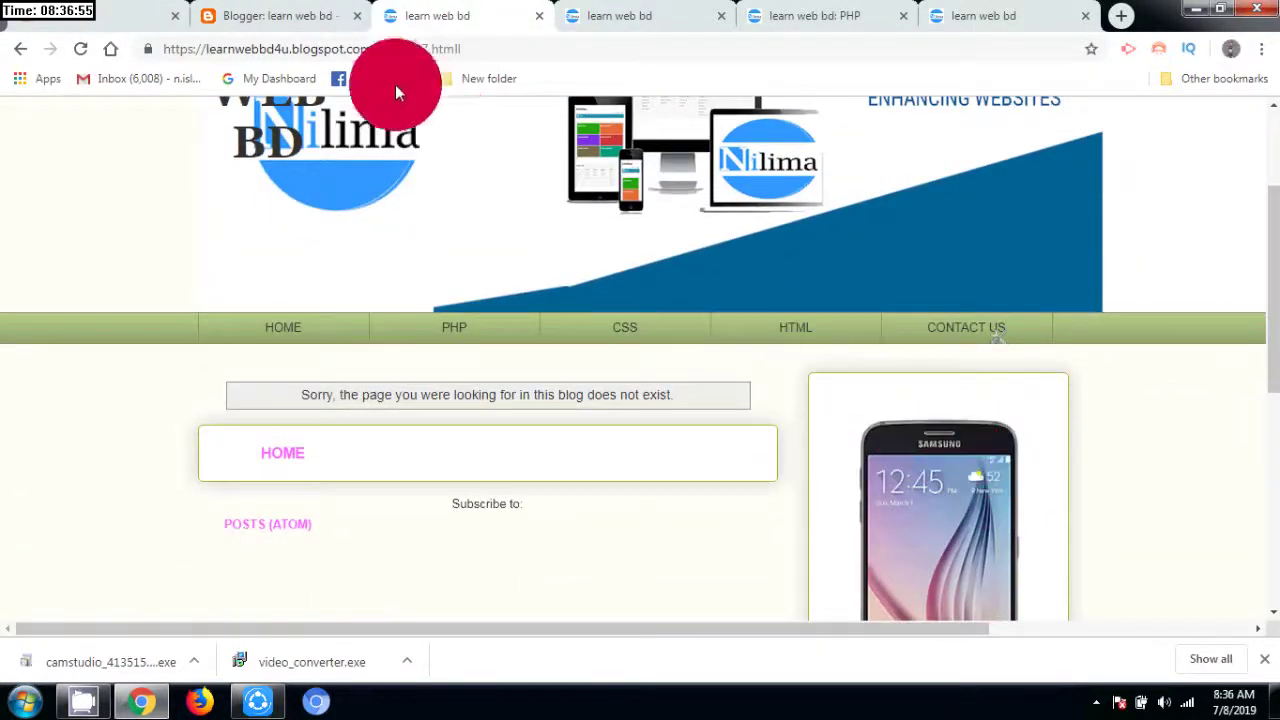
click(78, 49)
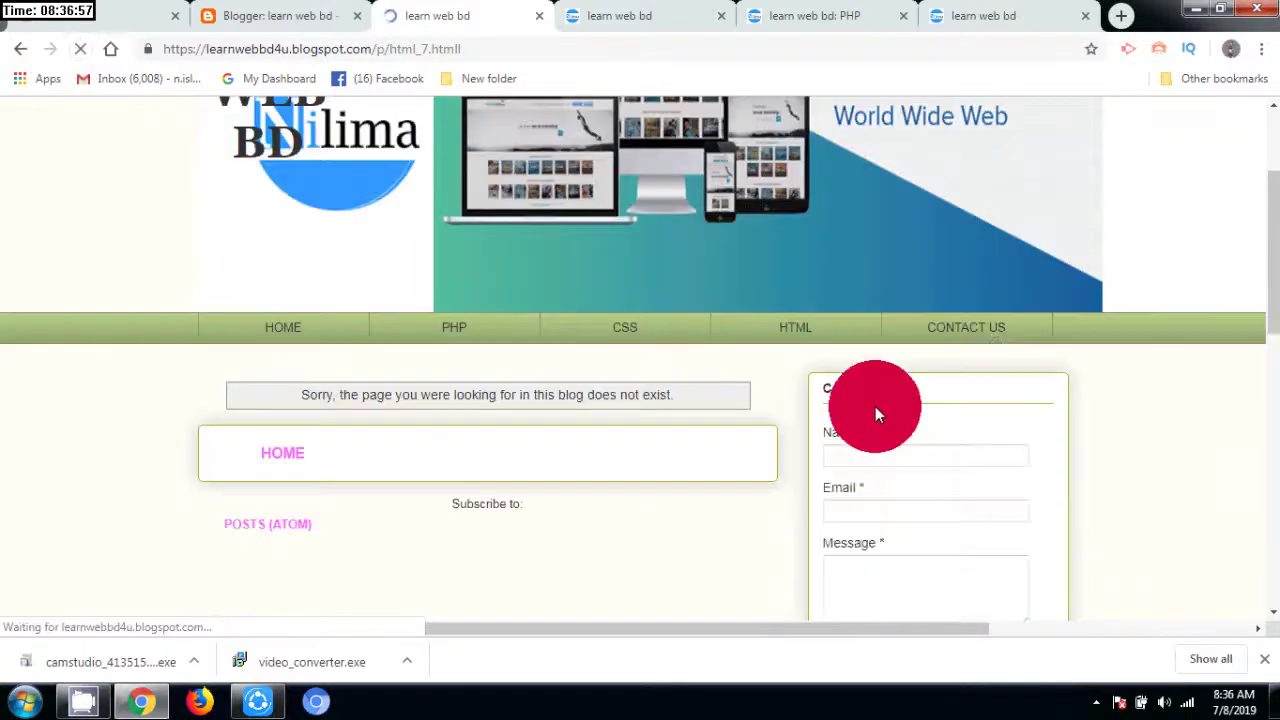
scroll(877, 489, down, 2)
scroll(877, 489, up, 1)
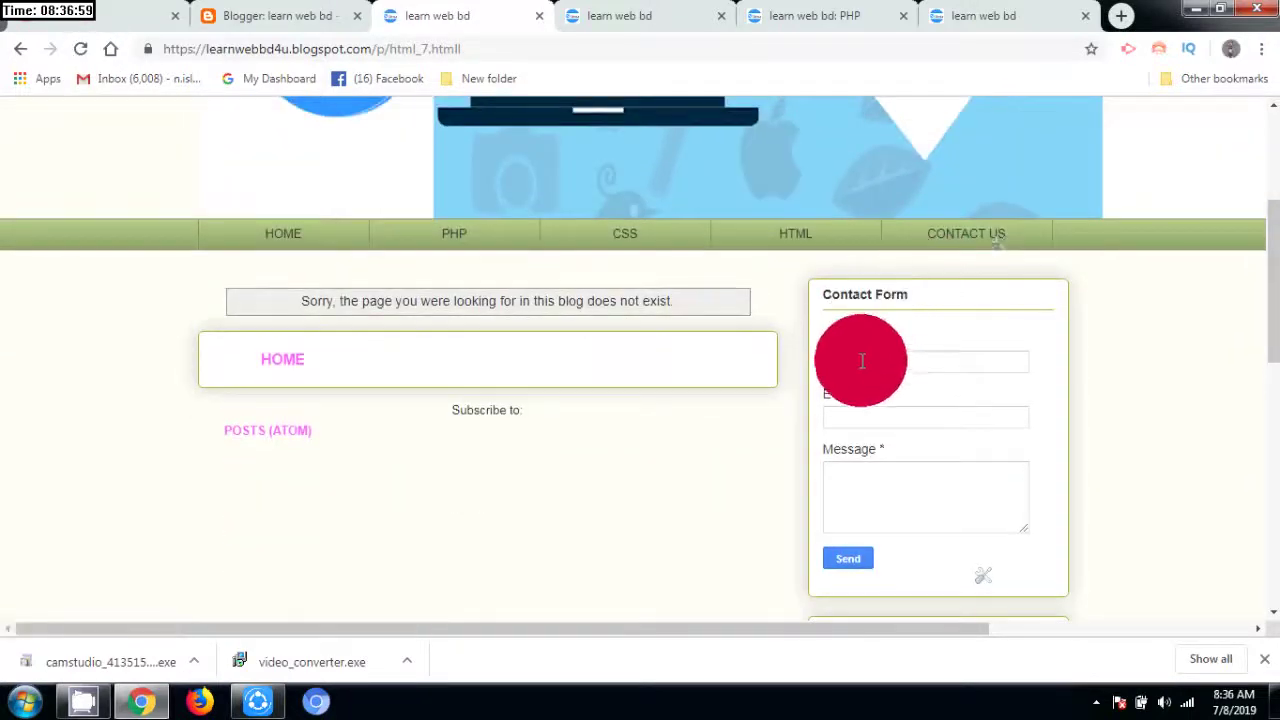